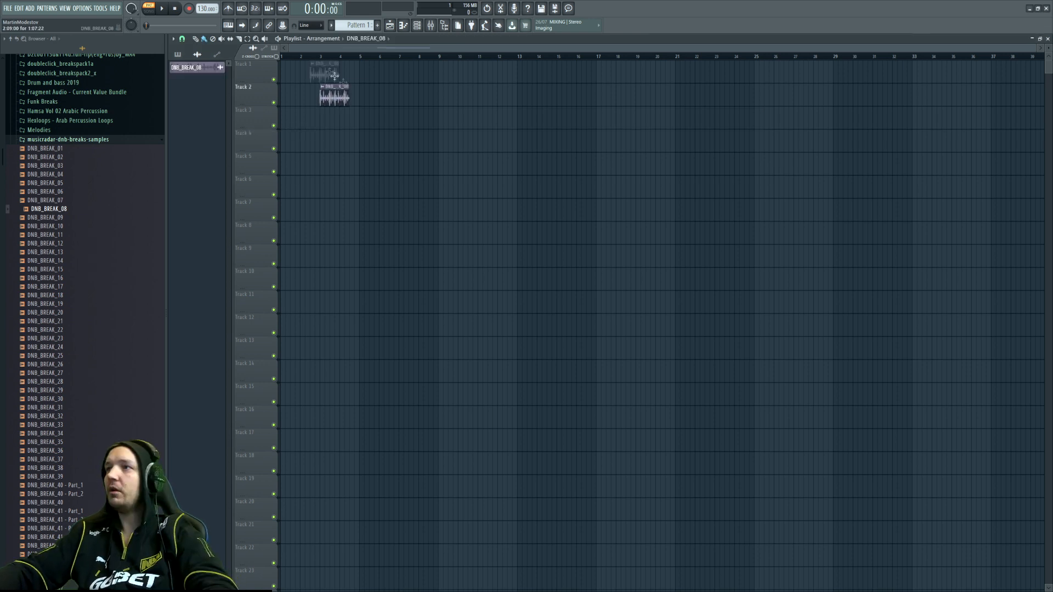
Move the DNB_BREAK_08 clip to the start of Track 1, set the tempo to 174 BPM, and play the song
{"action": "left_click_drag", "start_coordinate": [335, 76], "coordinate": [305, 74]}
{"action": "scroll", "coordinate": [254, 183], "scroll_direction": "up", "scroll_amount": 8}
{"action": "left_click_drag", "start_coordinate": [204, 8], "coordinate": [204, 7]}
{"action": "scroll", "coordinate": [551, 49], "scroll_direction": "down", "scroll_amount": 4}
{"action": "key", "text": "l"}
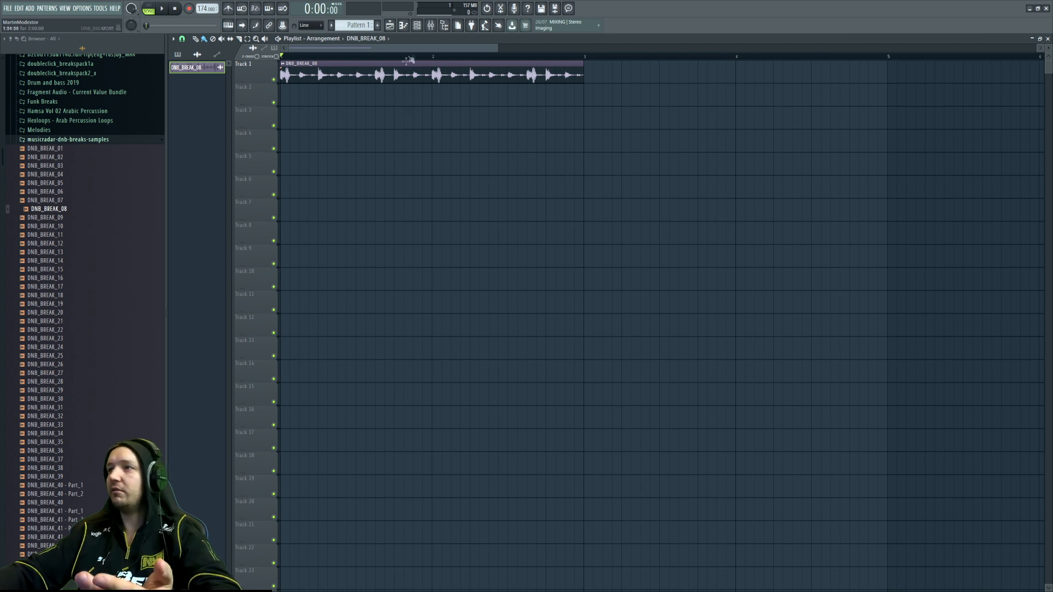
{"action": "key", "text": "space"}
{"action": "key", "text": "space"}
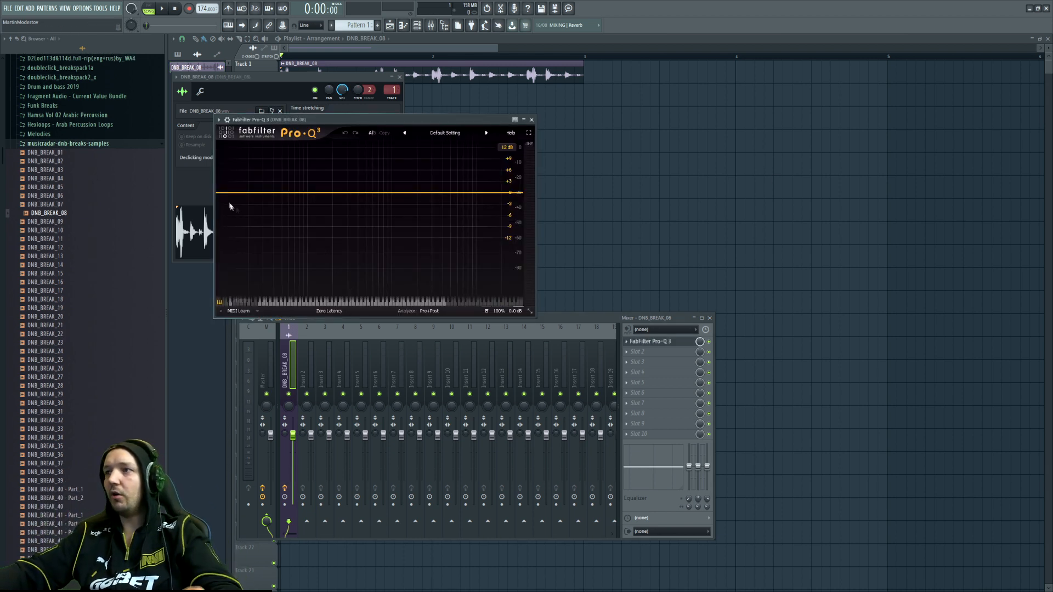
Add a low cut at about 1070 Hz in FabFilter Pro-Q 3 on the DNB_BREAK_08 mixer track
{"action": "left_click", "coordinate": [222, 193]}
{"action": "left_click_drag", "start_coordinate": [223, 194], "coordinate": [394, 193]}
{"action": "key", "text": "F12"}
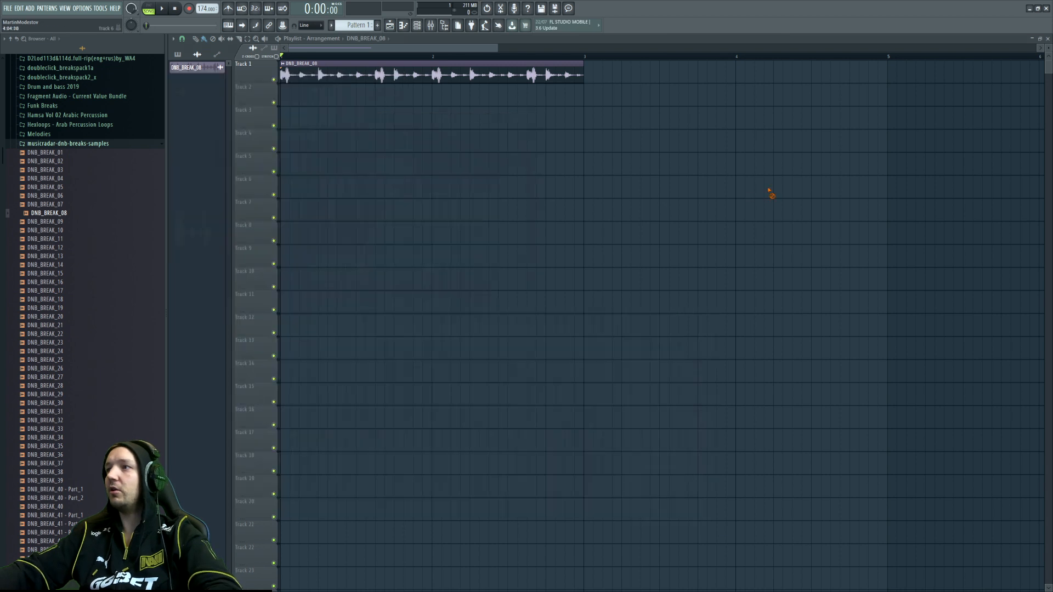
Reopen the equalizer on the DNB_BREAK_08 mixer track and play the break to hear the low cut
{"action": "left_click", "coordinate": [328, 64]}
{"action": "left_click", "coordinate": [431, 25]}
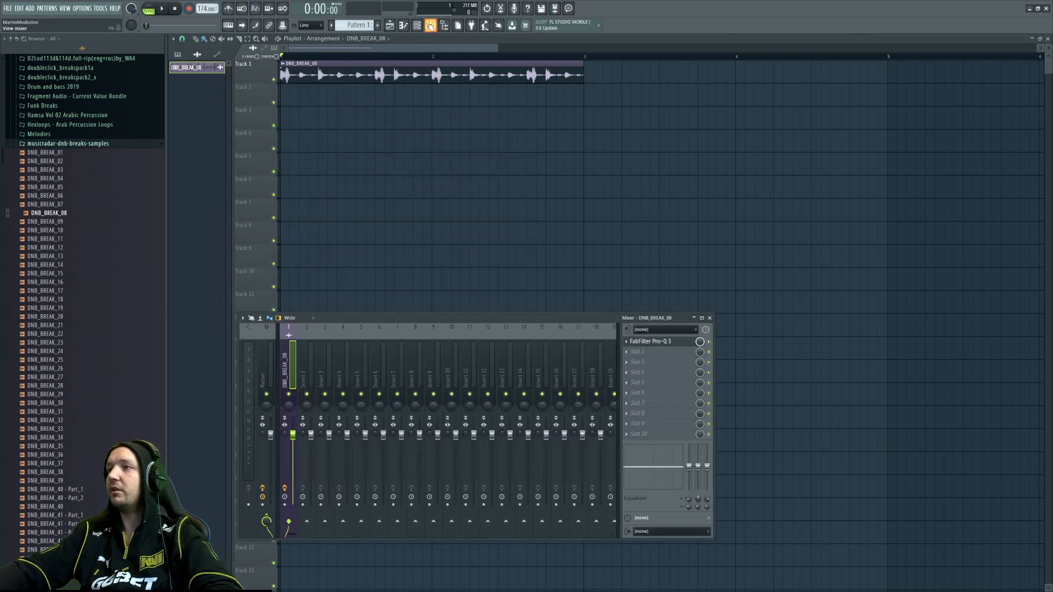
{"action": "left_click", "coordinate": [651, 342]}
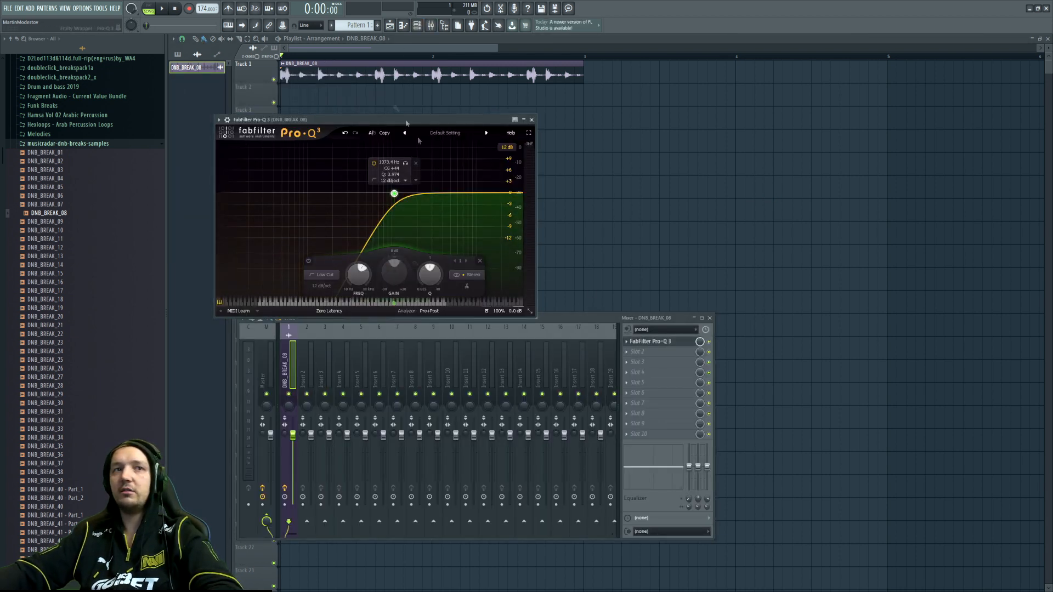
{"action": "key", "text": "space"}
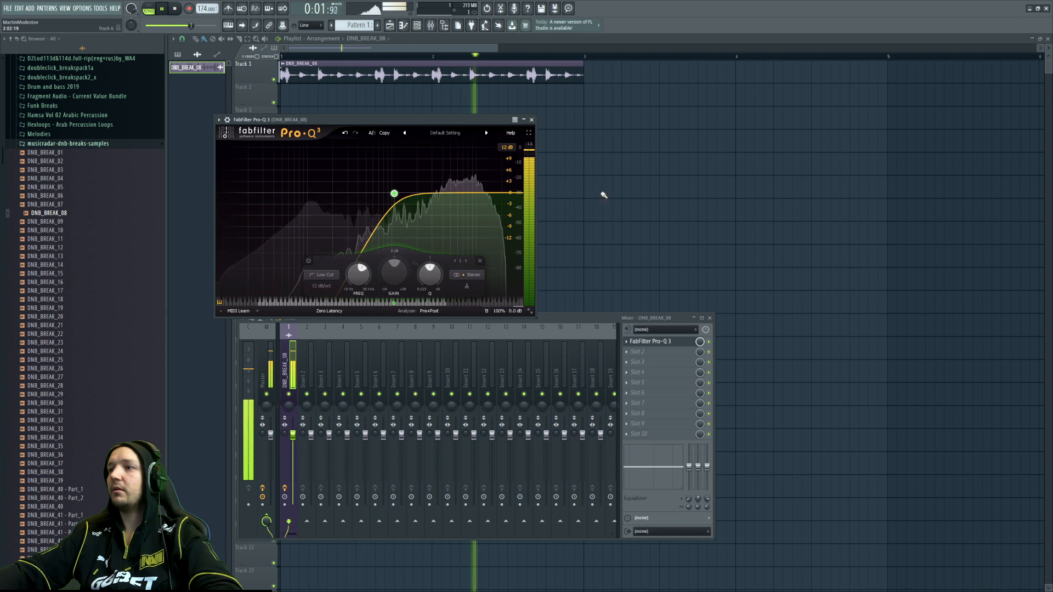
{"action": "key", "text": "F12"}
{"action": "key", "text": "space"}
Reduce the volume multiplier of DNB_BREAK_08 in its channel level adjustments
{"action": "double_click", "coordinate": [386, 63]}
{"action": "left_click", "coordinate": [200, 91]}
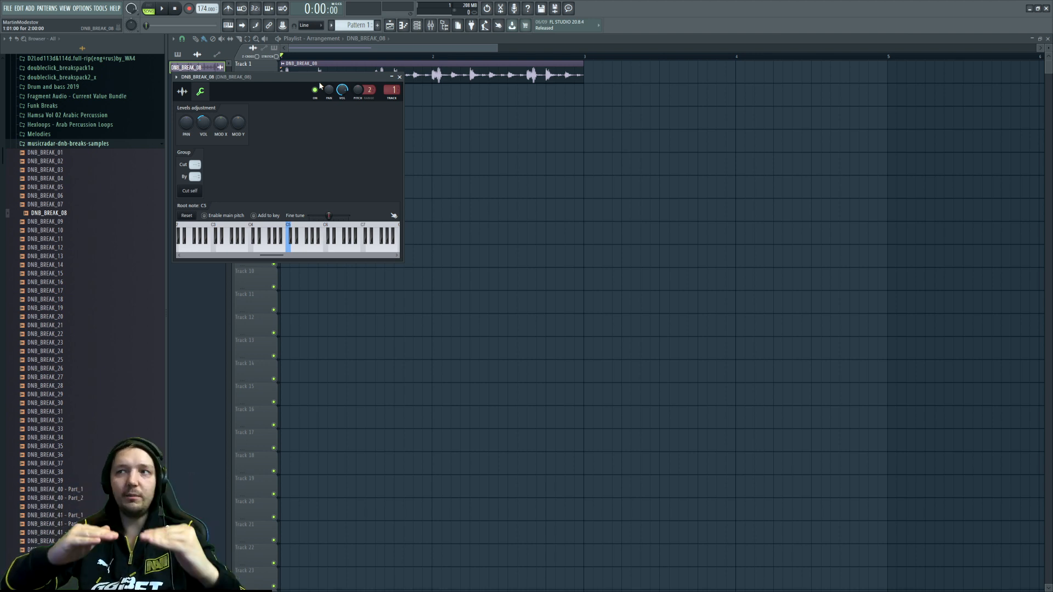
{"action": "left_click", "coordinate": [399, 77]}
Audition further break samples from the musicradar-dnb-breaks-samples folder
{"action": "left_click", "coordinate": [81, 412]}
{"action": "left_click", "coordinate": [74, 422]}
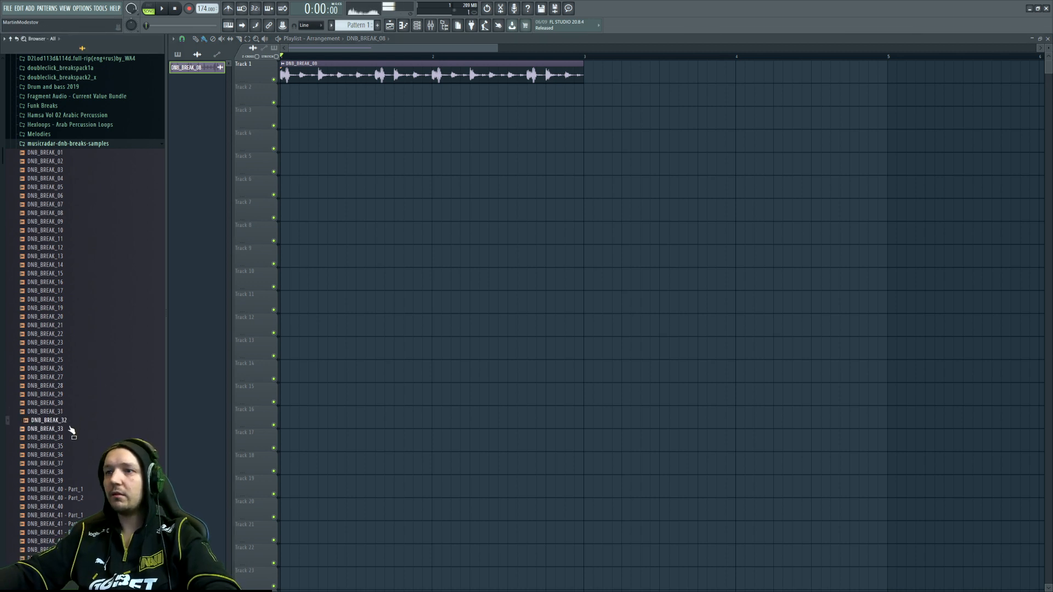
{"action": "scroll", "coordinate": [80, 399], "scroll_direction": "down", "scroll_amount": 3}
{"action": "left_click", "coordinate": [67, 464]}
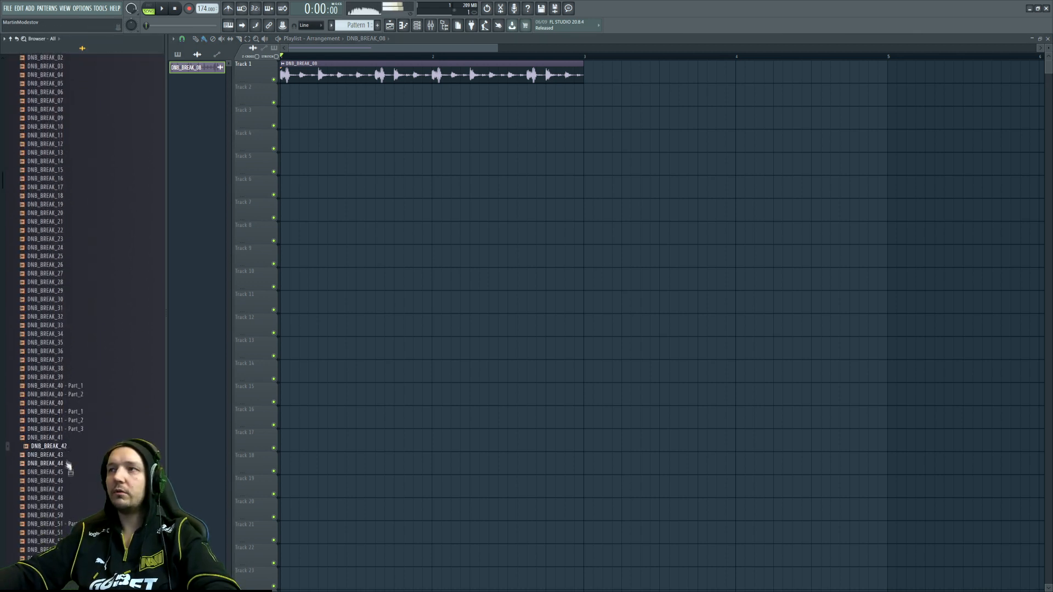
Place DNB_BREAK_42 at the start of Track 2 and discard the DNB_BREAK_43 clip from the playlist
{"action": "left_click_drag", "start_coordinate": [66, 456], "coordinate": [373, 191]}
{"action": "right_click", "coordinate": [401, 195]}
{"action": "left_click", "coordinate": [66, 447]}
{"action": "left_click_drag", "start_coordinate": [67, 445], "coordinate": [350, 135]}
{"action": "left_click_drag", "start_coordinate": [371, 141], "coordinate": [308, 96]}
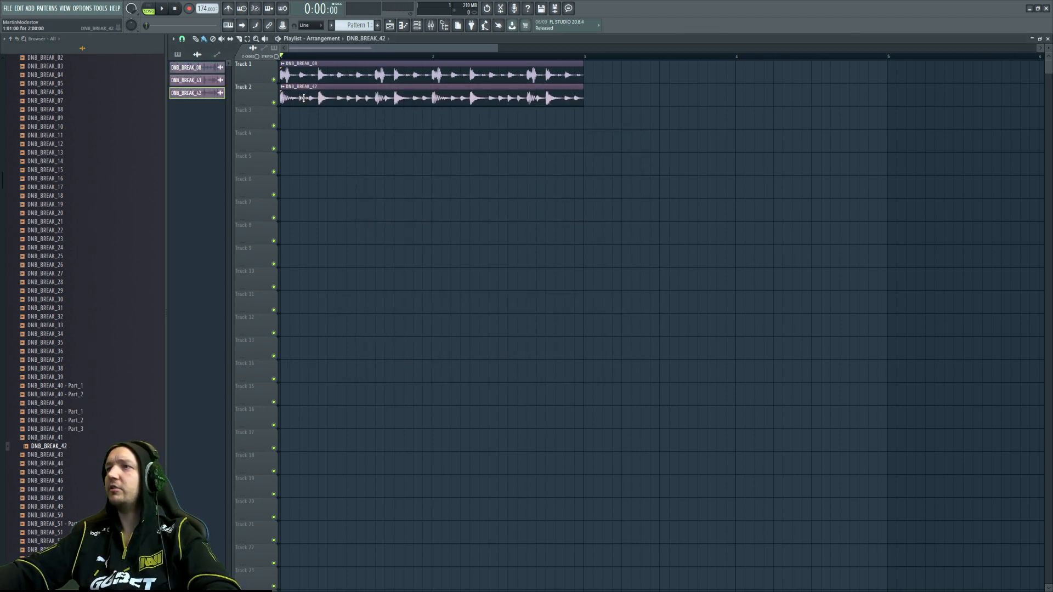
Route DNB_BREAK_42 to mixer track 1 and inspect the FabFilter Pro-Q 3 low cut on that track
{"action": "double_click", "coordinate": [310, 96]}
{"action": "scroll", "coordinate": [412, 112], "scroll_direction": "up", "scroll_amount": 1}
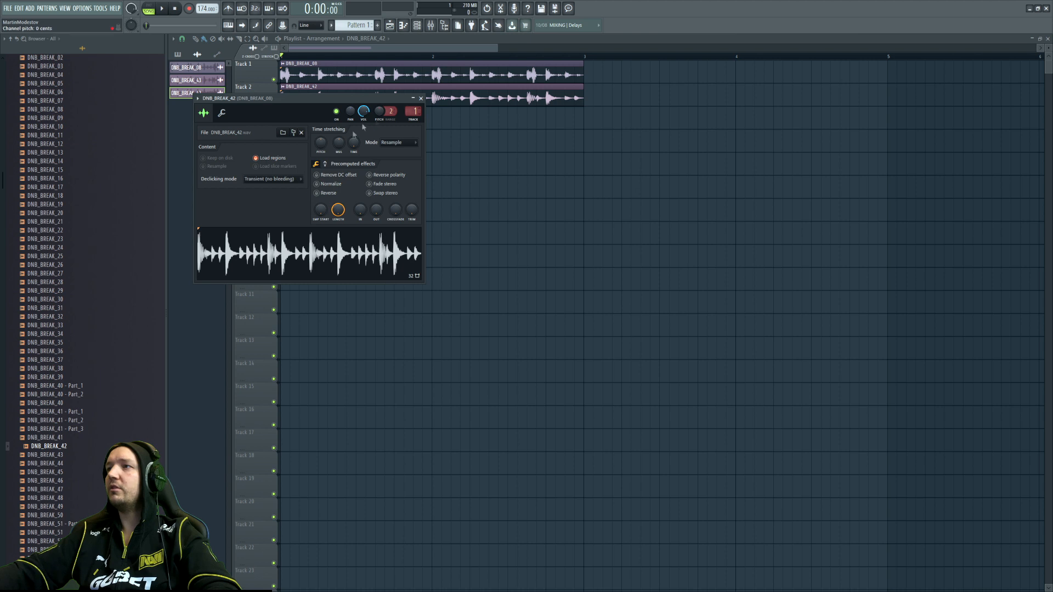
{"action": "key", "text": "Escape"}
{"action": "left_click", "coordinate": [431, 25]}
{"action": "left_click", "coordinate": [664, 341]}
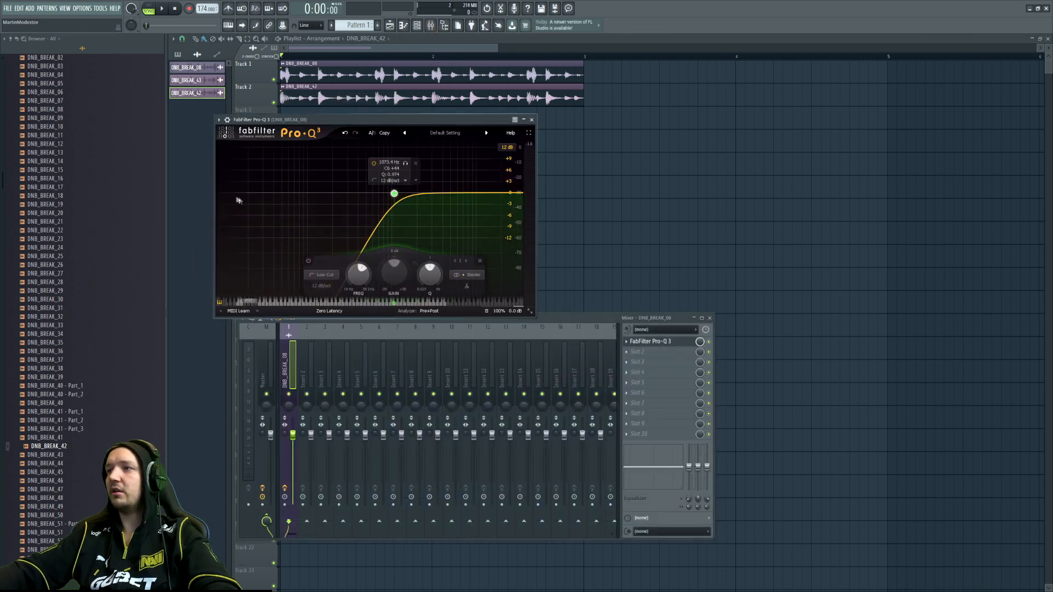
{"action": "right_click", "coordinate": [676, 197]}
Play both breaks together and set DNB_BREAK_42's time-stretching pitch shift to +200 cents
{"action": "key", "text": "space"}
{"action": "double_click", "coordinate": [363, 95]}
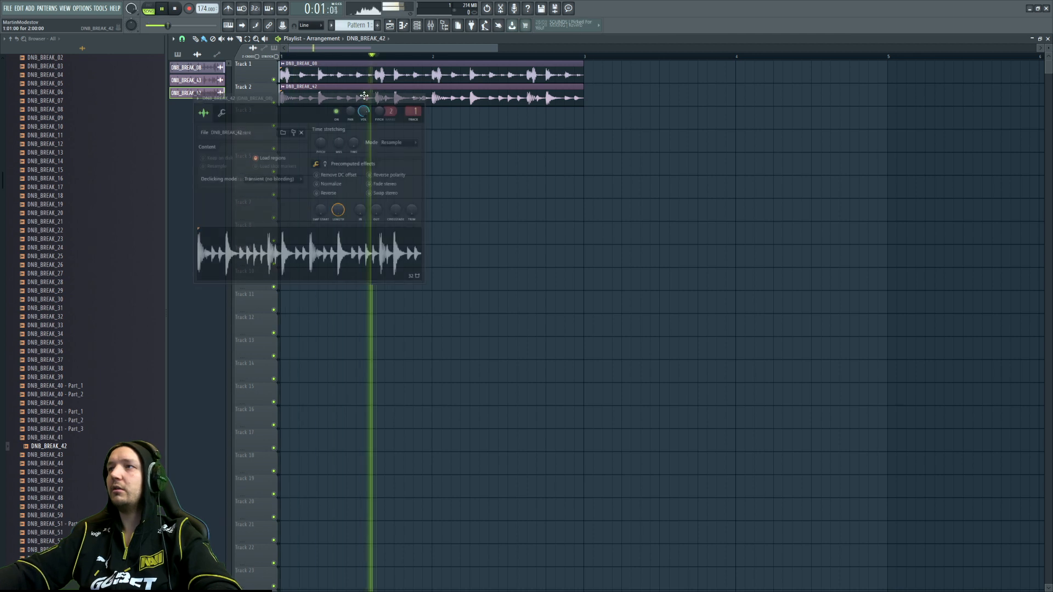
{"action": "key", "text": "space"}
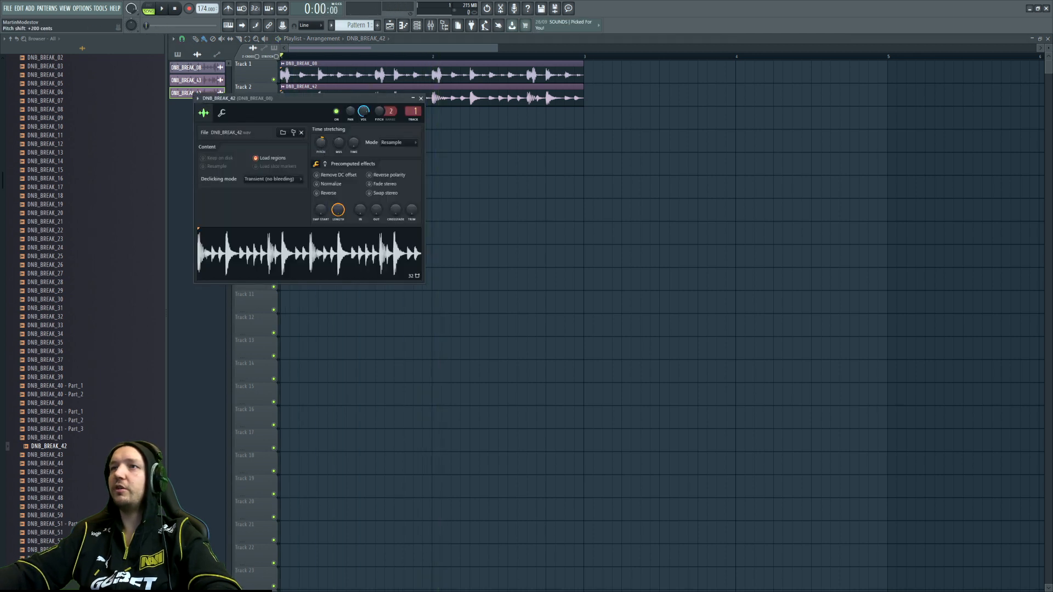
{"action": "right_click", "coordinate": [570, 159]}
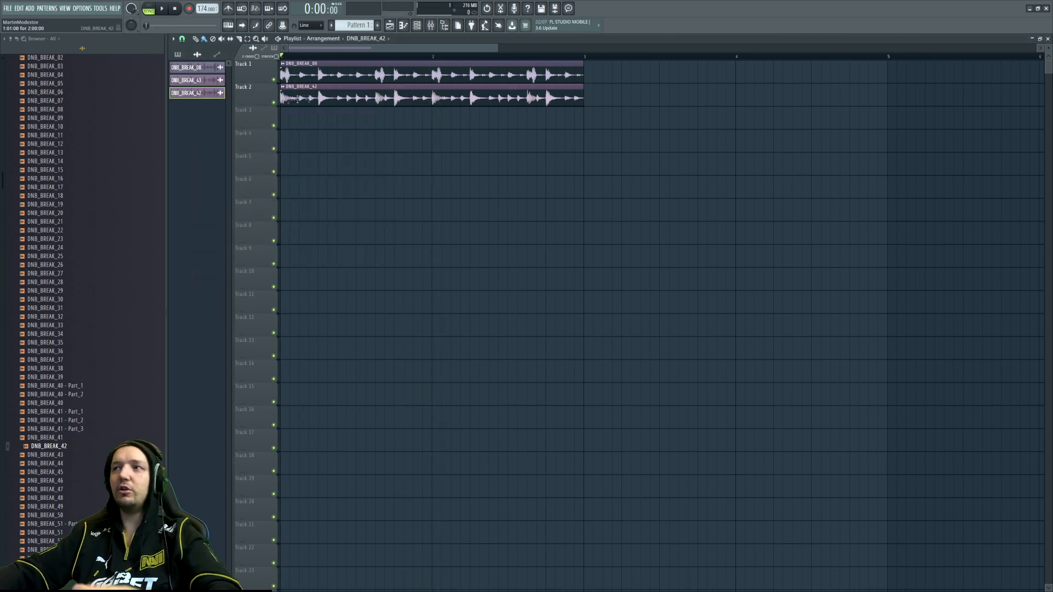
Reduce DNB_BREAK_42's volume multiplier while playing Track 2 soloed, and re-enable Track 1
{"action": "right_click", "coordinate": [273, 102]}
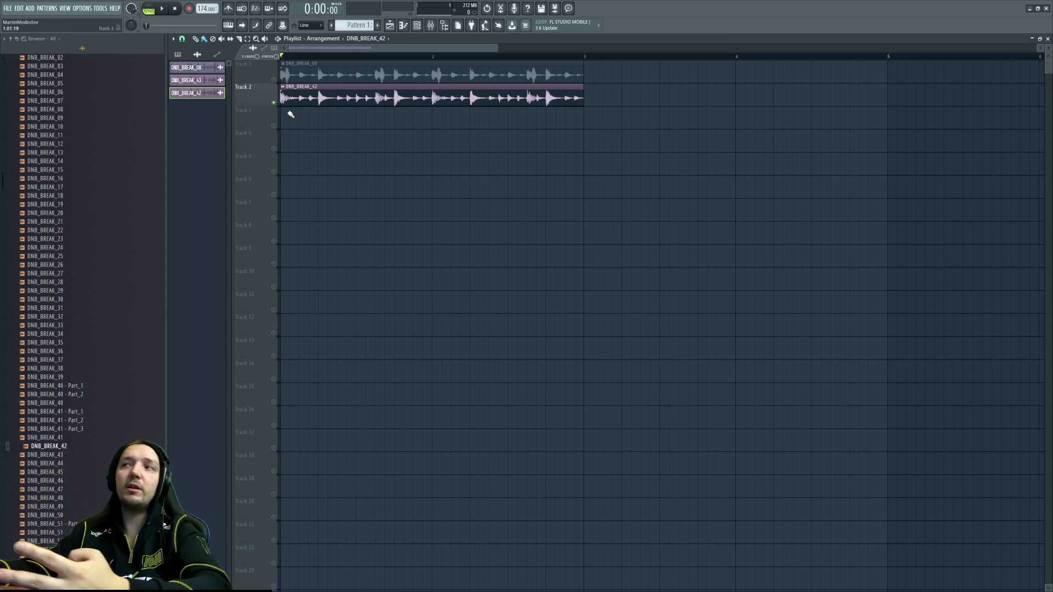
{"action": "double_click", "coordinate": [352, 100]}
{"action": "key", "text": "space"}
{"action": "left_click", "coordinate": [222, 113]}
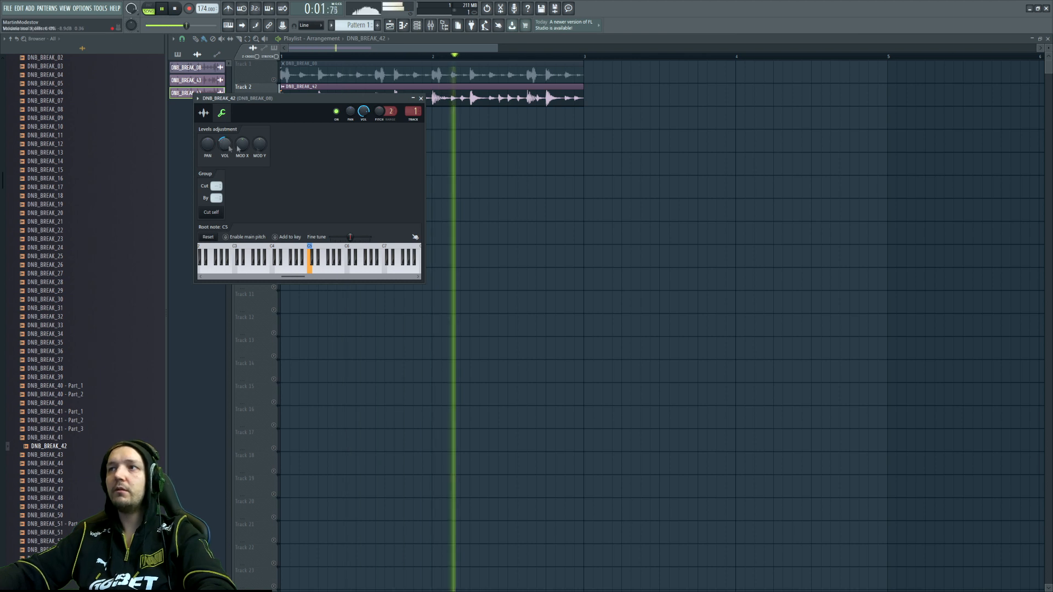
{"action": "key", "text": "Escape"}
{"action": "left_click", "coordinate": [273, 79]}
{"action": "key", "text": "space"}
Audition break samples across the rest of the folder, including DNB_BREAK_83 and DNB_BREAK_59, for a third layer
{"action": "scroll", "coordinate": [94, 221], "scroll_direction": "down", "scroll_amount": 15}
{"action": "left_click", "coordinate": [57, 335]}
{"action": "left_click", "coordinate": [67, 300]}
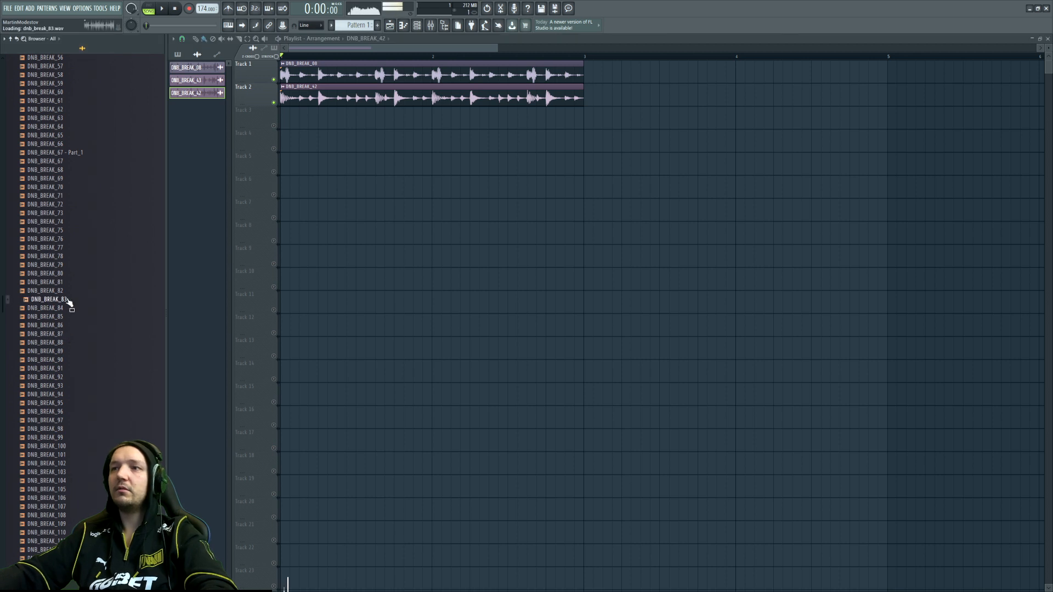
{"action": "left_click", "coordinate": [65, 282]}
{"action": "left_click", "coordinate": [64, 274]}
{"action": "left_click", "coordinate": [66, 394]}
{"action": "left_click", "coordinate": [76, 446]}
{"action": "scroll", "coordinate": [94, 336], "scroll_direction": "up", "scroll_amount": 6}
{"action": "left_click", "coordinate": [76, 292]}
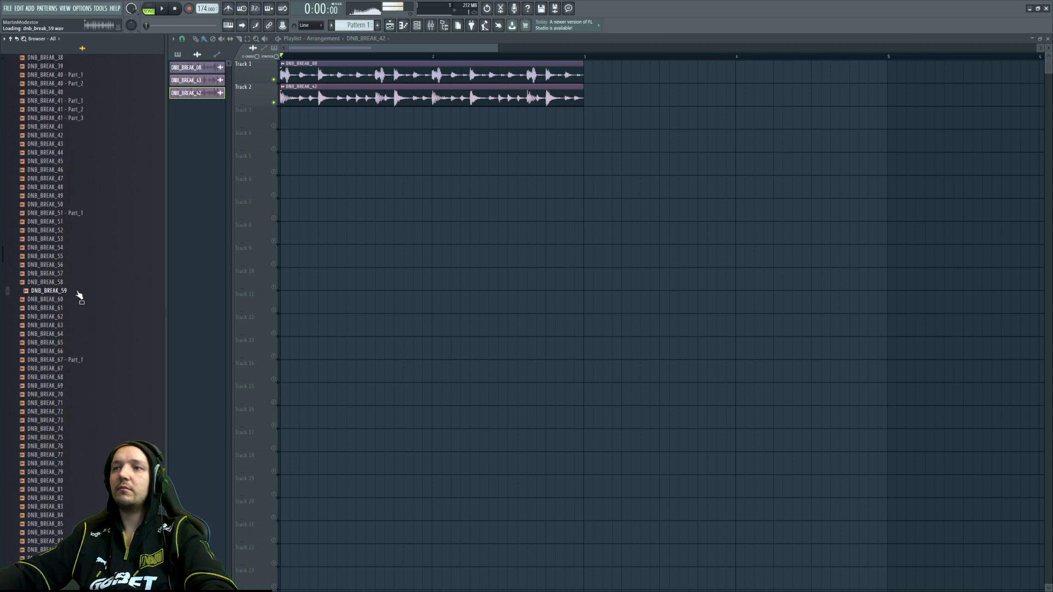
Place DNB_BREAK_59 at the start of Track 3 and link its channel to mixer insert 2 with a matching name
{"action": "left_click_drag", "start_coordinate": [67, 293], "coordinate": [282, 120]}
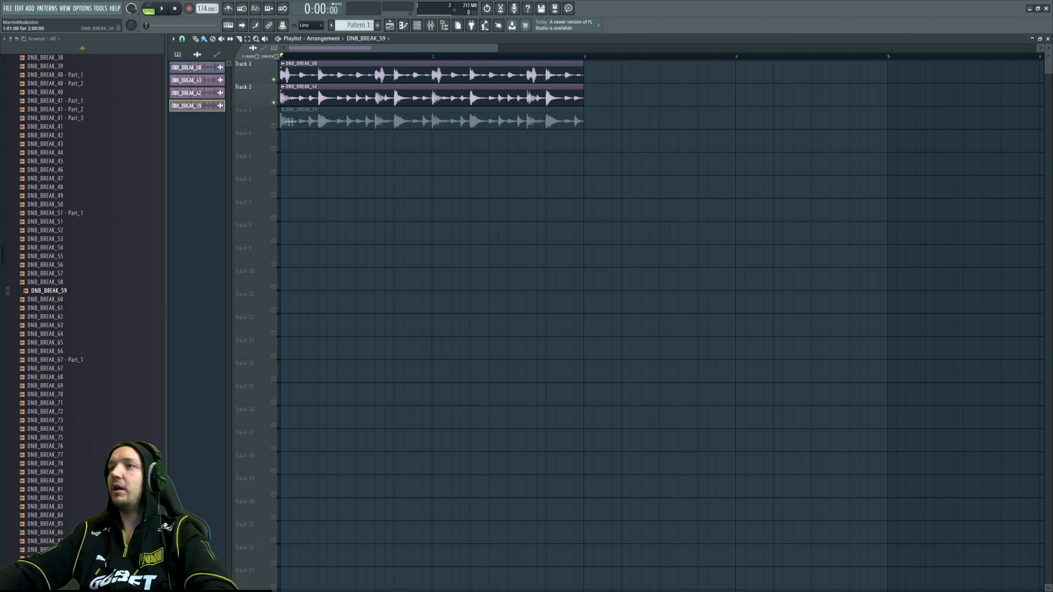
{"action": "double_click", "coordinate": [282, 125]}
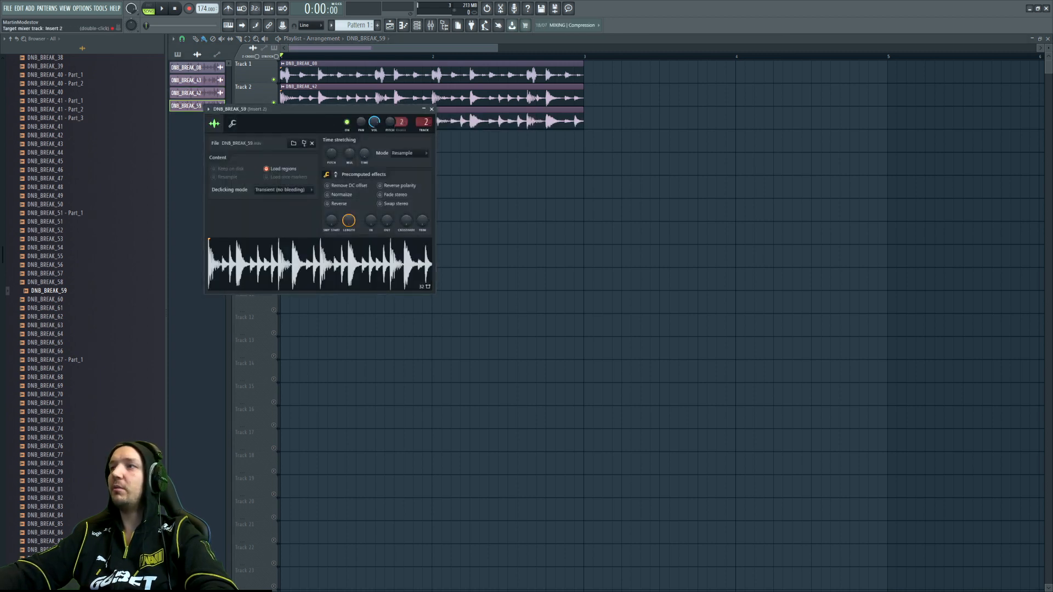
{"action": "left_click", "coordinate": [430, 25]}
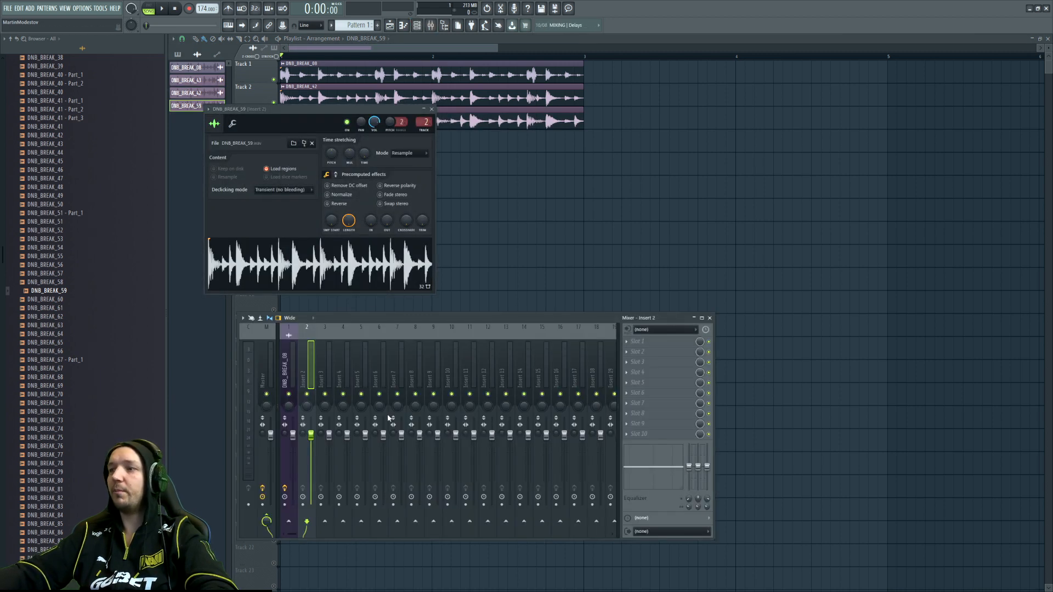
{"action": "key", "text": "ctrl+l"}
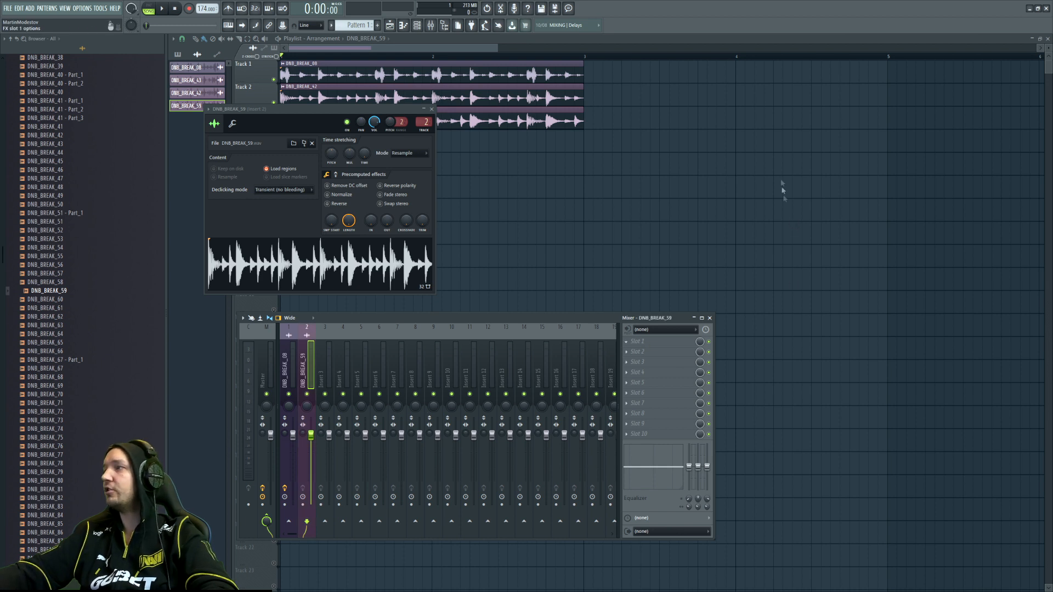
Add a 36 dB/oct low cut at about 4360 Hz in FabFilter Pro-Q 3 on the DNB_BREAK_59 mixer track
{"action": "double_click", "coordinate": [252, 215]}
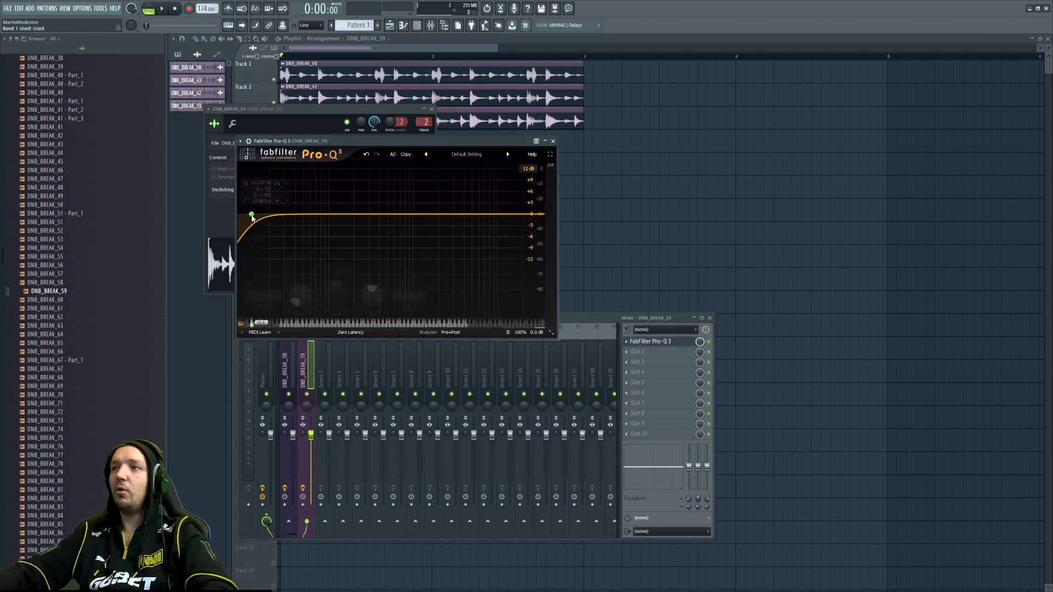
{"action": "left_click_drag", "start_coordinate": [252, 214], "coordinate": [472, 215]}
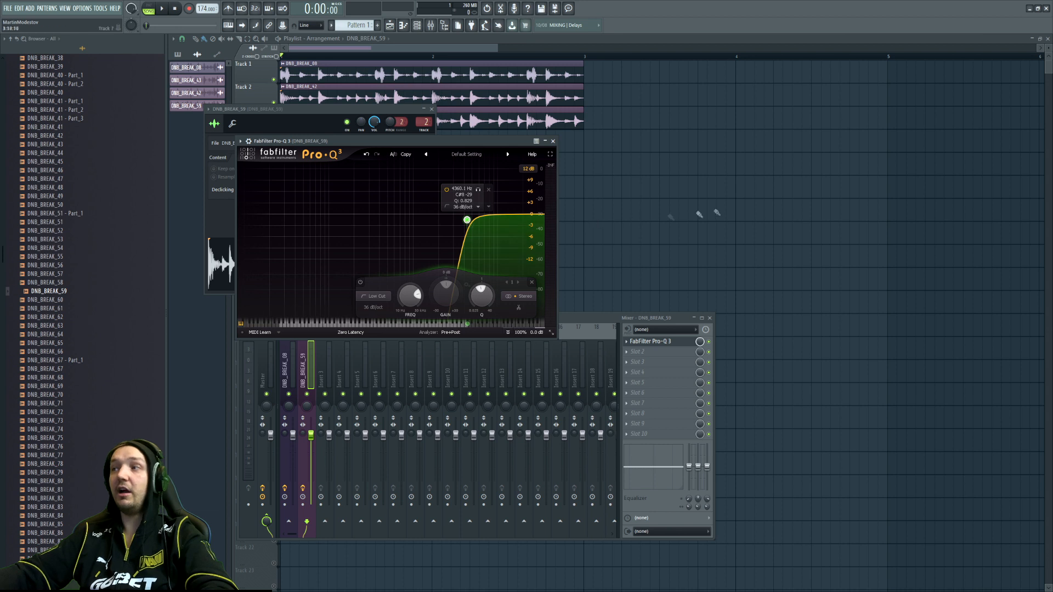
{"action": "key", "text": "F12"}
Set DNB_BREAK_59's volume multiplier to 69% and play the three layered breaks together
{"action": "key", "text": "space"}
{"action": "left_click", "coordinate": [187, 105]}
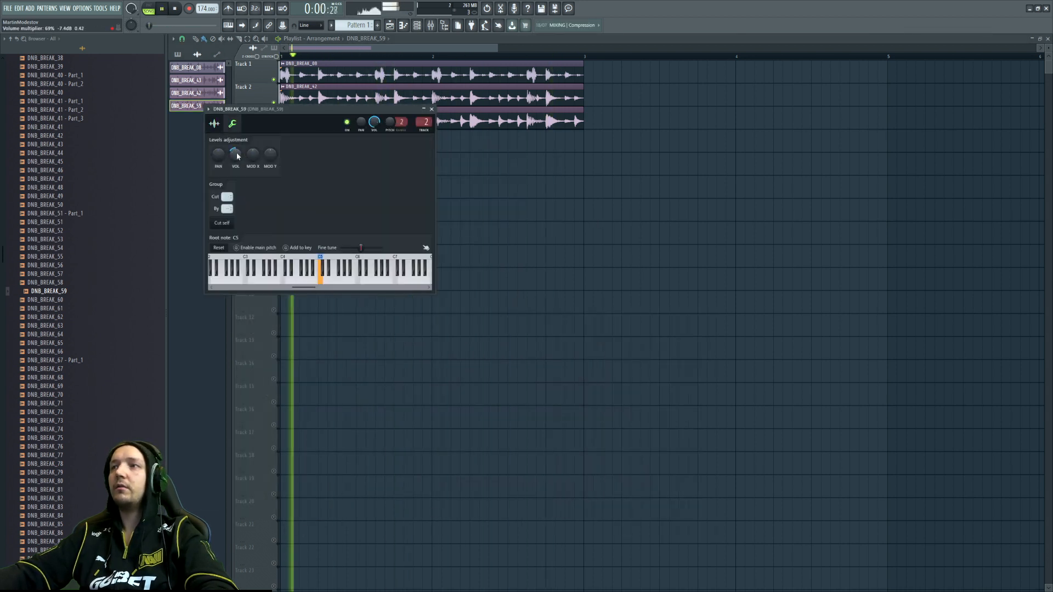
{"action": "key", "text": "F12"}
{"action": "key", "text": "space"}
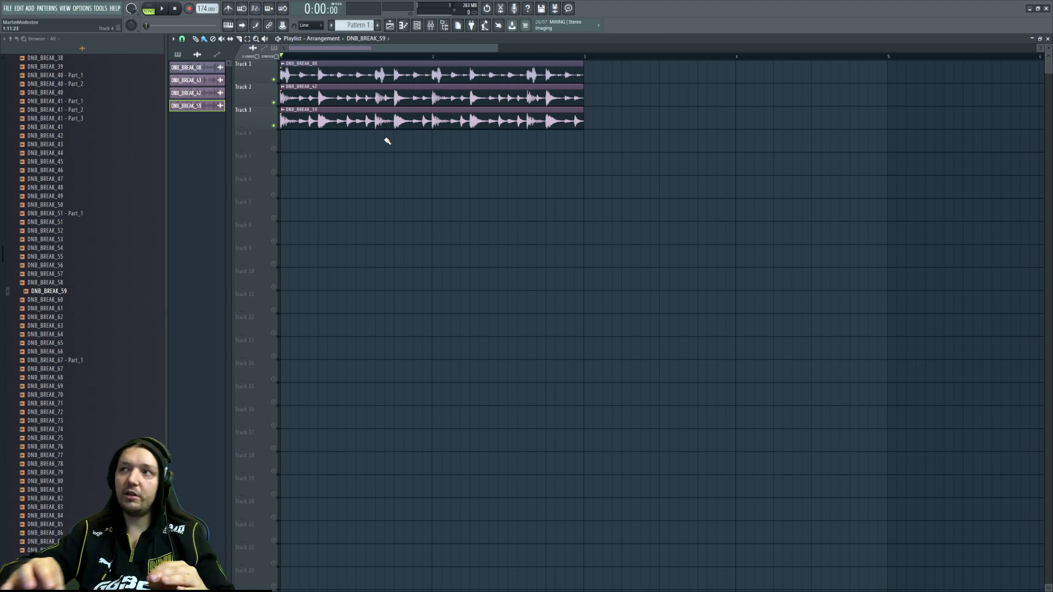
{"action": "key", "text": "space"}
{"action": "key", "text": "space"}
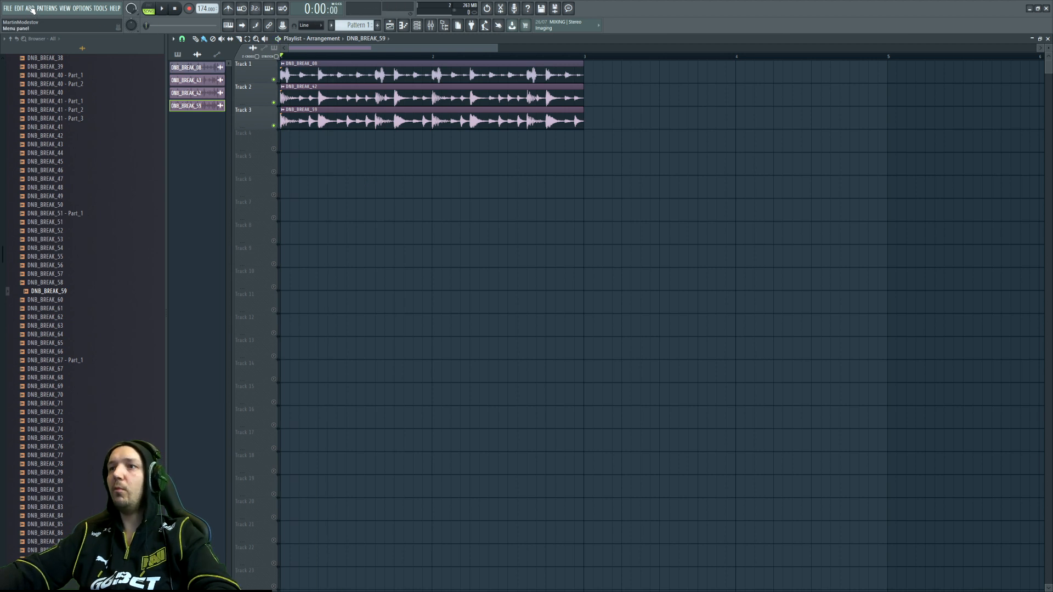
Add an Addictive Drums 2 instrument channel and keep Pattern 1 selected for it
{"action": "left_click", "coordinate": [30, 8]}
{"action": "left_click", "coordinate": [75, 52]}
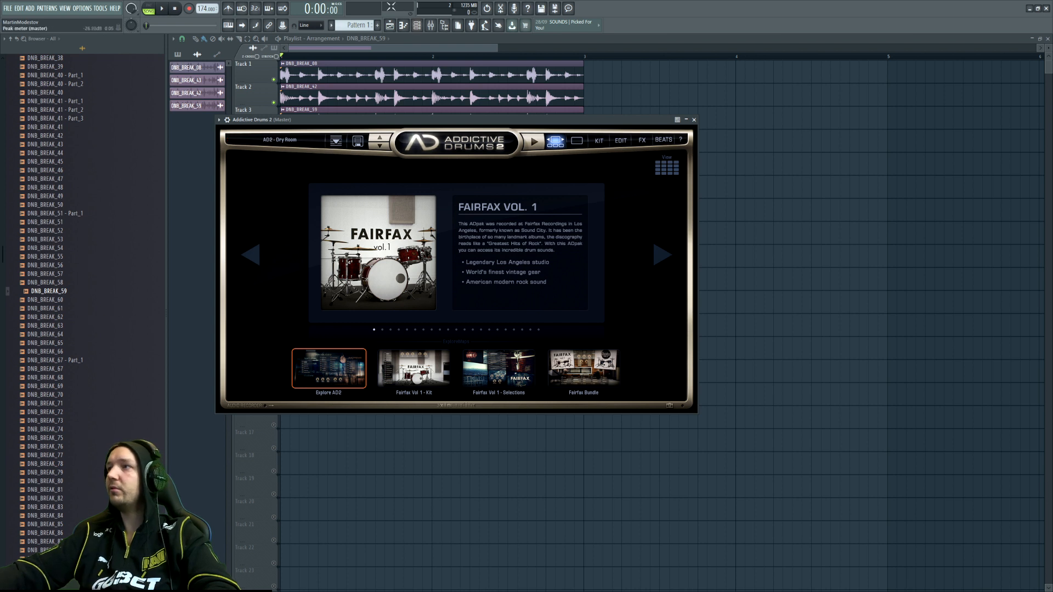
{"action": "left_click", "coordinate": [366, 25]}
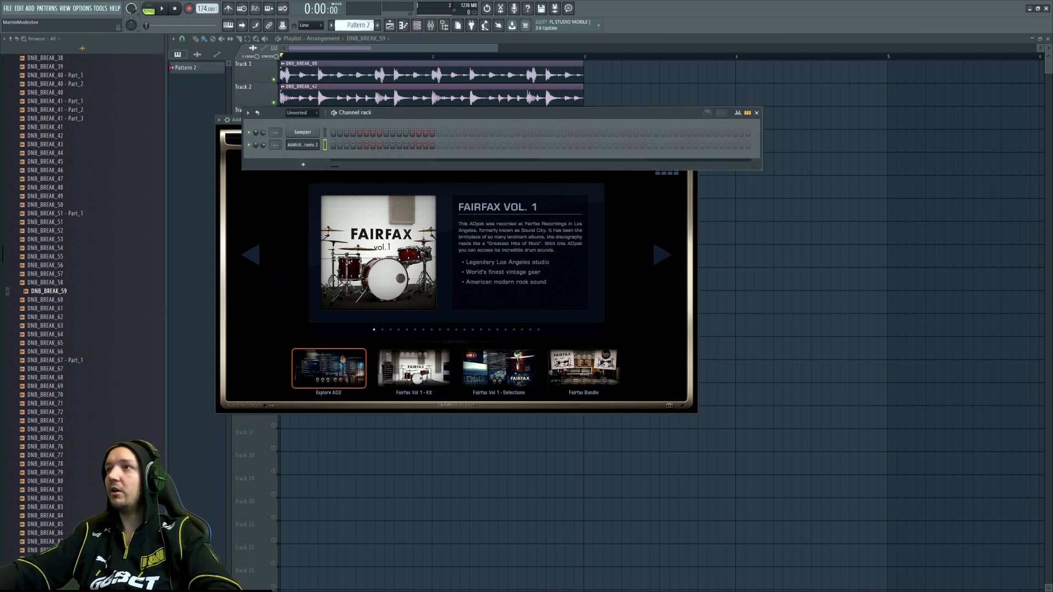
{"action": "left_click", "coordinate": [572, 207]}
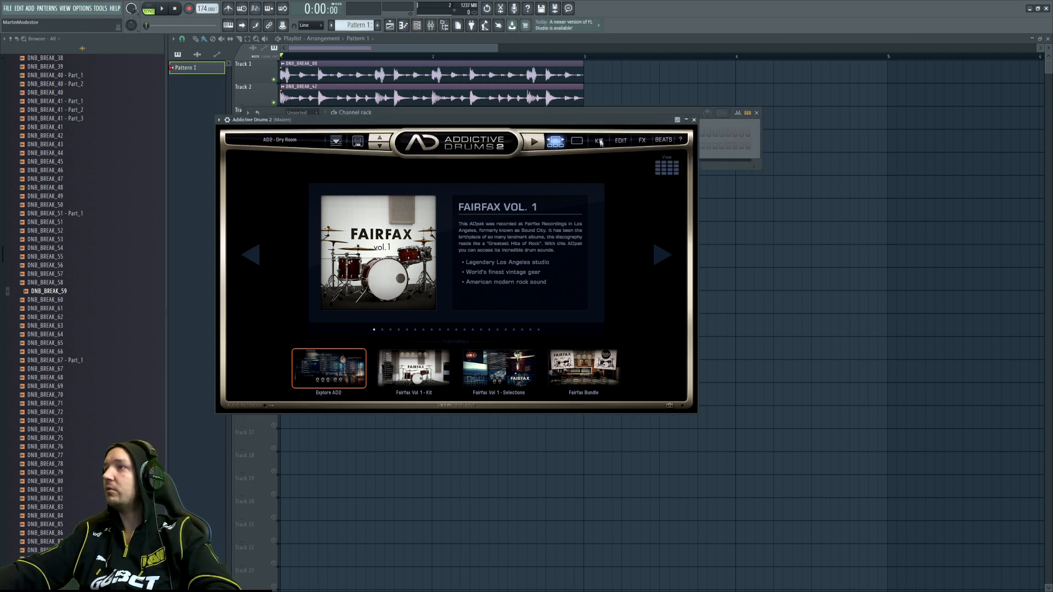
Show Addictive Drums 2's editing page and select the hi-hat kit piece
{"action": "left_click", "coordinate": [621, 141]}
{"action": "left_click_drag", "start_coordinate": [346, 123], "coordinate": [449, 193]}
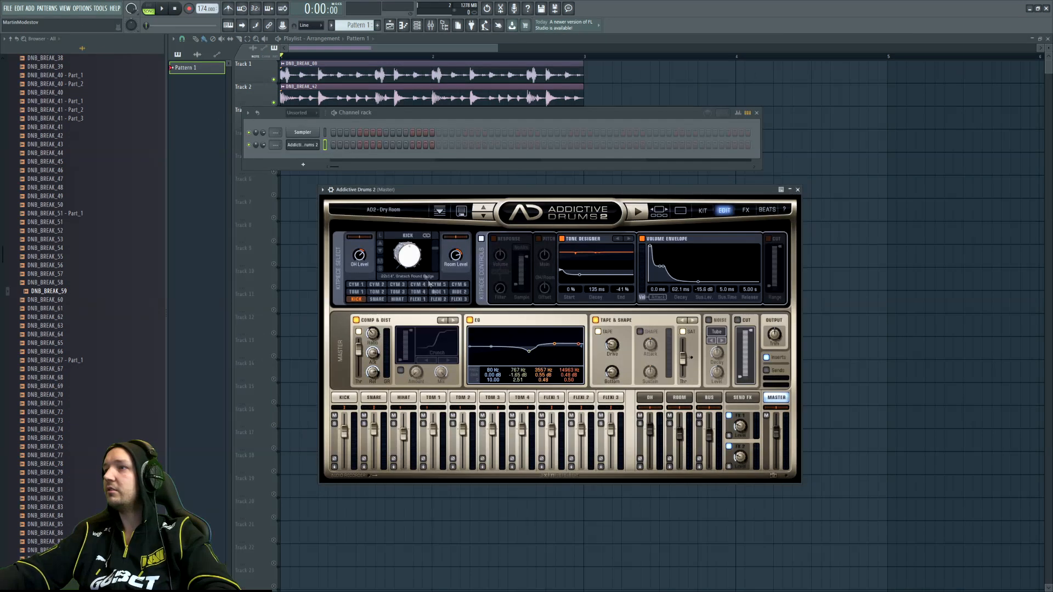
{"action": "left_click", "coordinate": [404, 397]}
Show the piano roll for Addictive Drums 2, move it clear of the plugin and audition a key
{"action": "key", "text": "F7"}
{"action": "left_click", "coordinate": [427, 332]}
{"action": "left_click_drag", "start_coordinate": [632, 97], "coordinate": [788, 96]}
{"action": "left_click", "coordinate": [541, 272]}
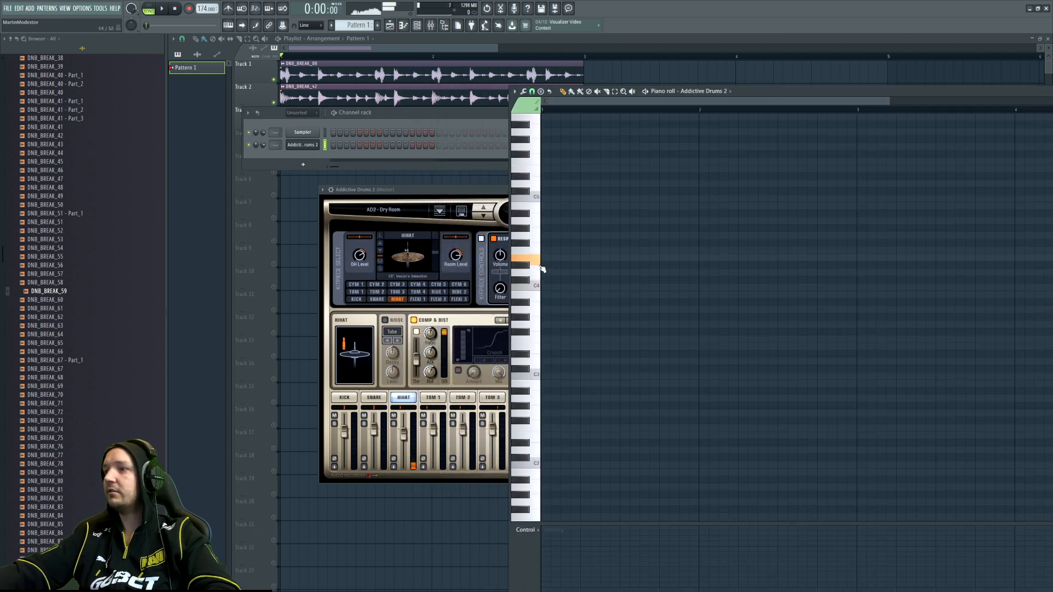
Draw short alternating D4 and C4 hi-hat notes from the start of bar 1, with an E4 and F4 rise mid-bar
{"action": "left_click", "coordinate": [546, 287]}
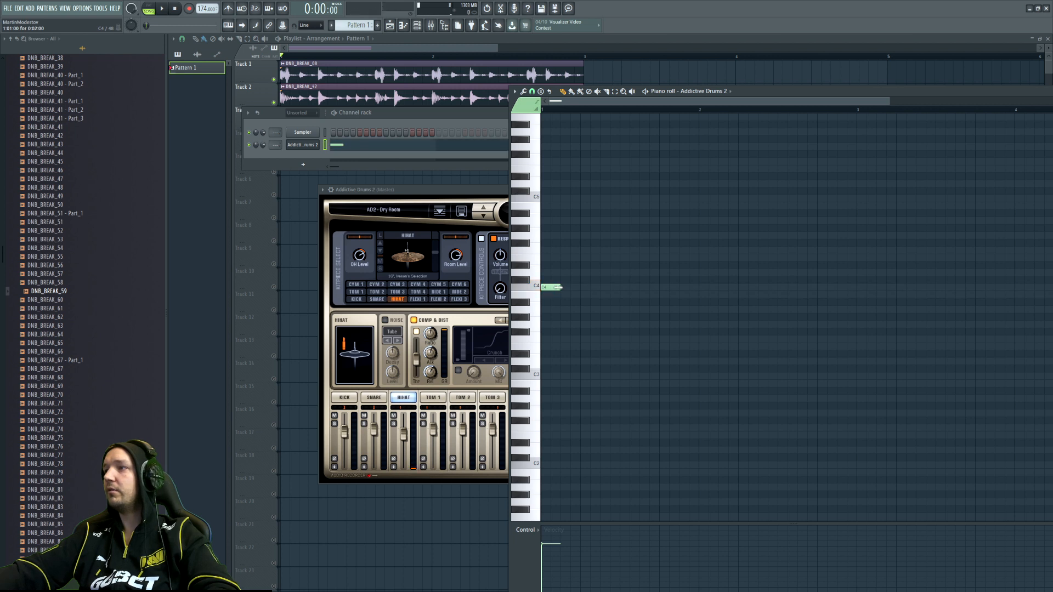
{"action": "left_click_drag", "start_coordinate": [557, 288], "coordinate": [555, 275]}
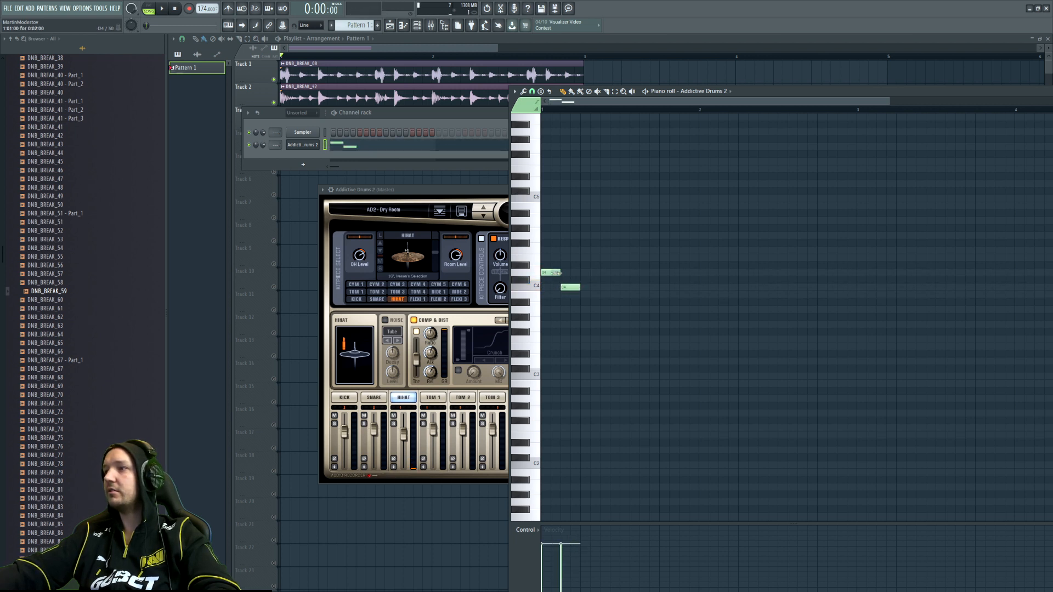
{"action": "left_click", "coordinate": [573, 287]}
{"action": "left_click", "coordinate": [581, 273]}
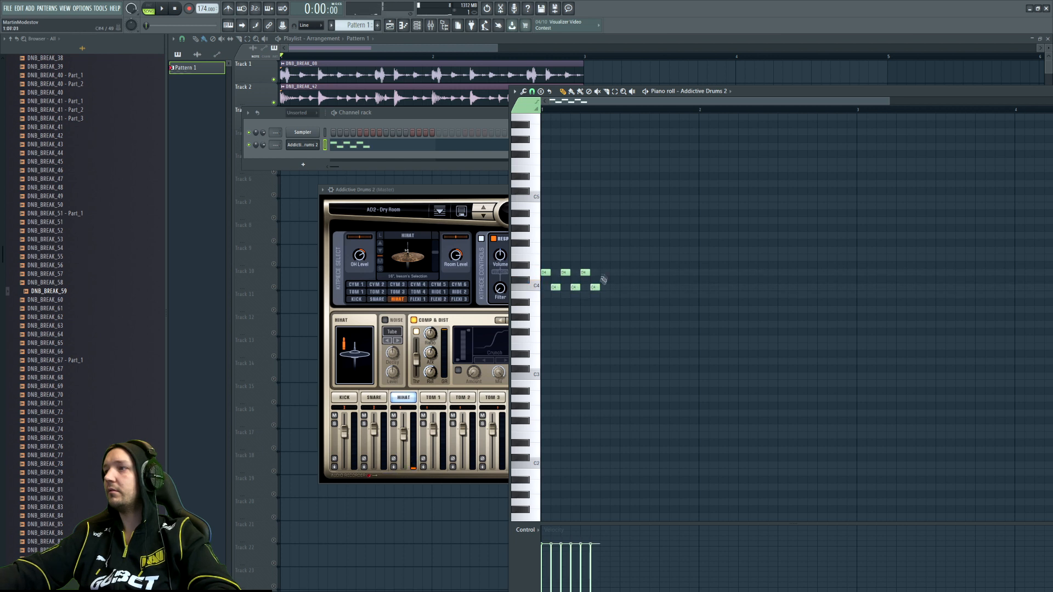
{"action": "left_click", "coordinate": [624, 251]}
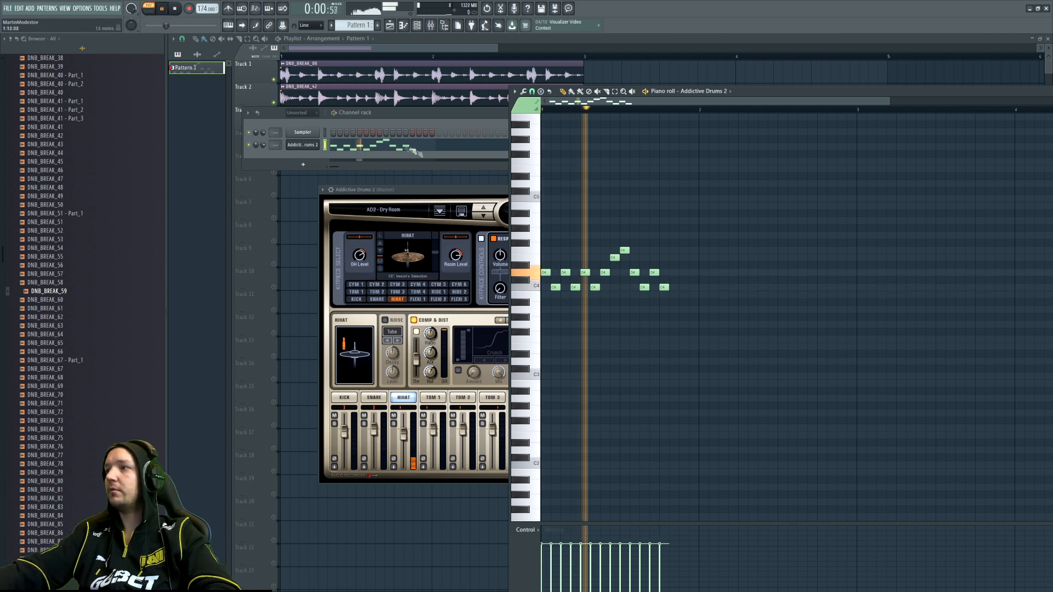
Change the note after the F4 to E4, complete the end of the bar with D4, C#4 and C4 notes, and play it
{"action": "left_click_drag", "start_coordinate": [637, 272], "coordinate": [638, 260]}
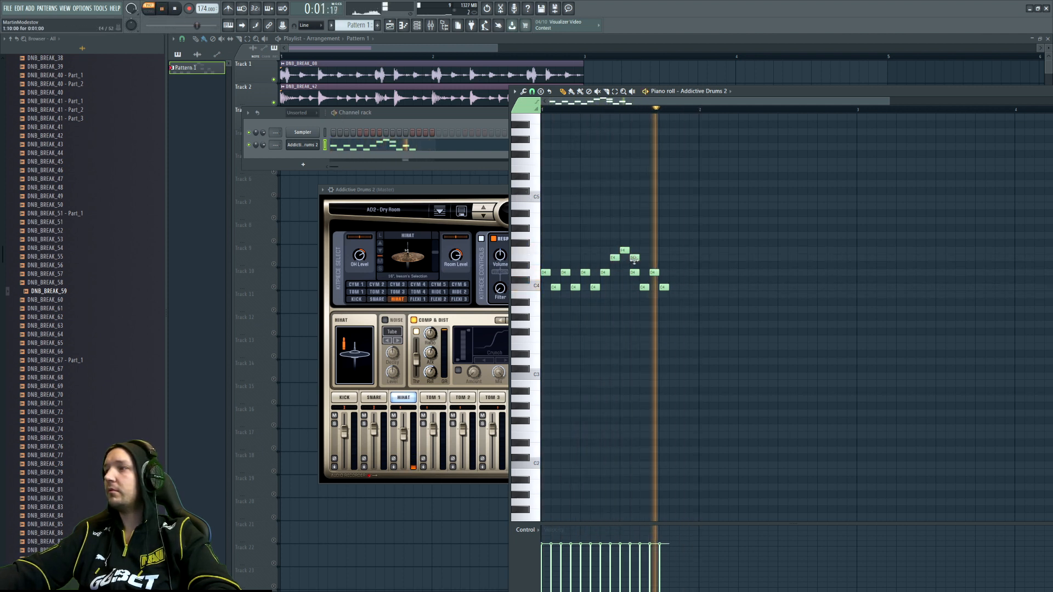
{"action": "left_click", "coordinate": [674, 272]}
{"action": "left_click", "coordinate": [692, 287]}
{"action": "key", "text": "space"}
{"action": "left_click_drag", "start_coordinate": [685, 243], "coordinate": [688, 240]}
{"action": "right_click", "coordinate": [689, 238]}
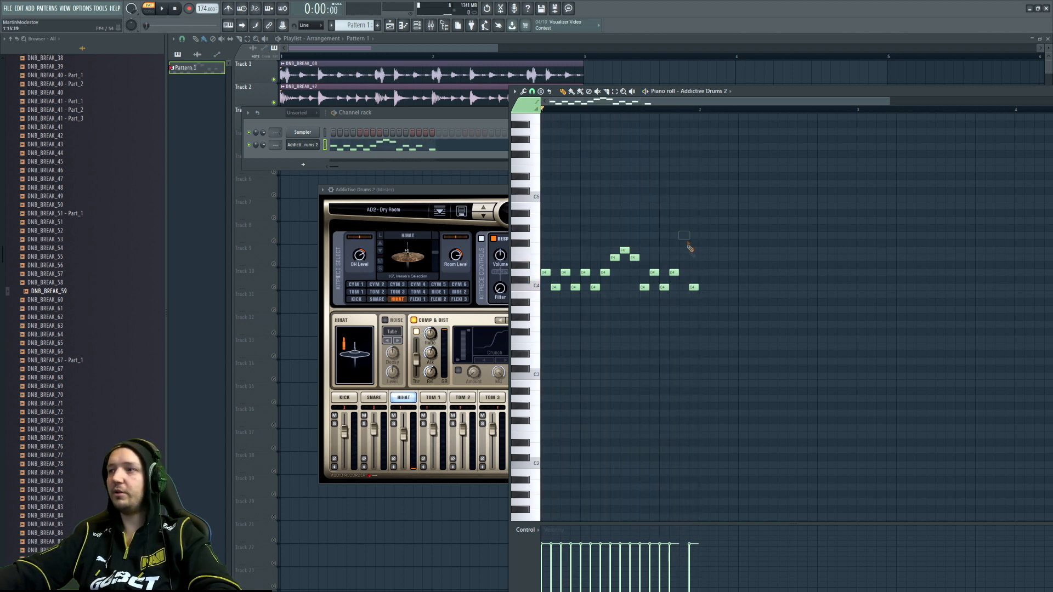
{"action": "mouse_move", "coordinate": [688, 299]}
{"action": "left_mouse_down"}
{"action": "mouse_move", "coordinate": [686, 268]}
{"action": "mouse_move", "coordinate": [686, 281]}
{"action": "left_mouse_up"}
{"action": "key", "text": "space"}
Enable the hi-hat's volume envelope with 149 ms decay, -oo dB sustain level and 29.9 ms release, and set the main pitch to 2.66 st
{"action": "left_click", "coordinate": [403, 192]}
{"action": "key", "text": "space"}
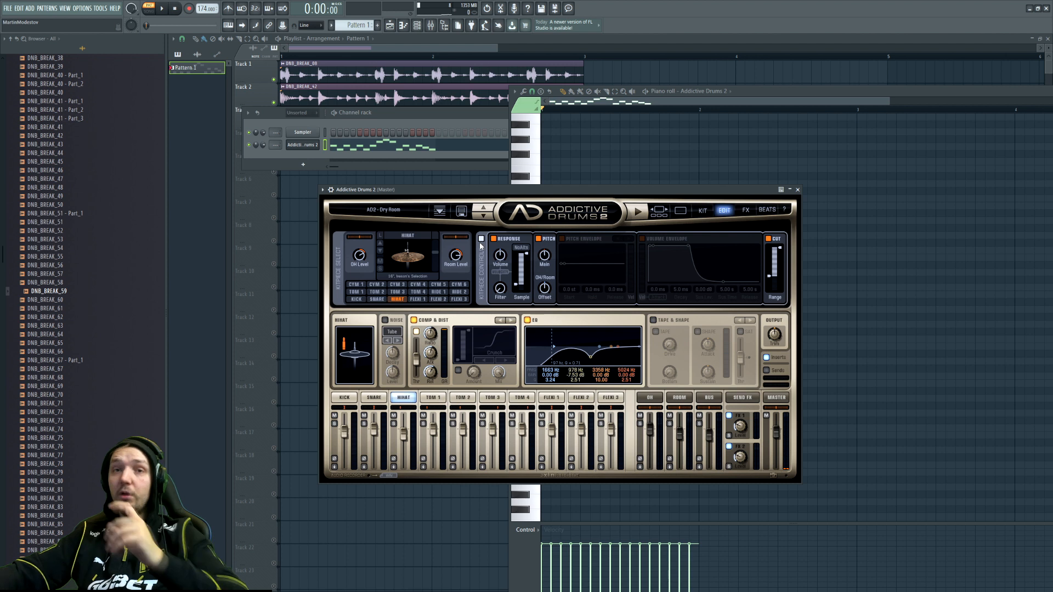
{"action": "left_click", "coordinate": [409, 247]}
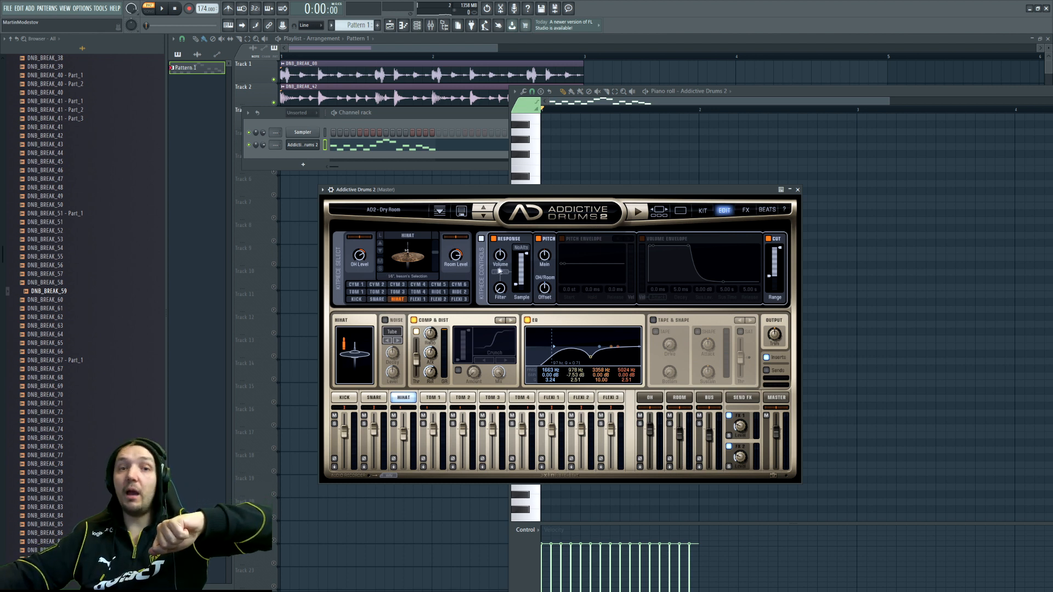
{"action": "left_click", "coordinate": [643, 239]}
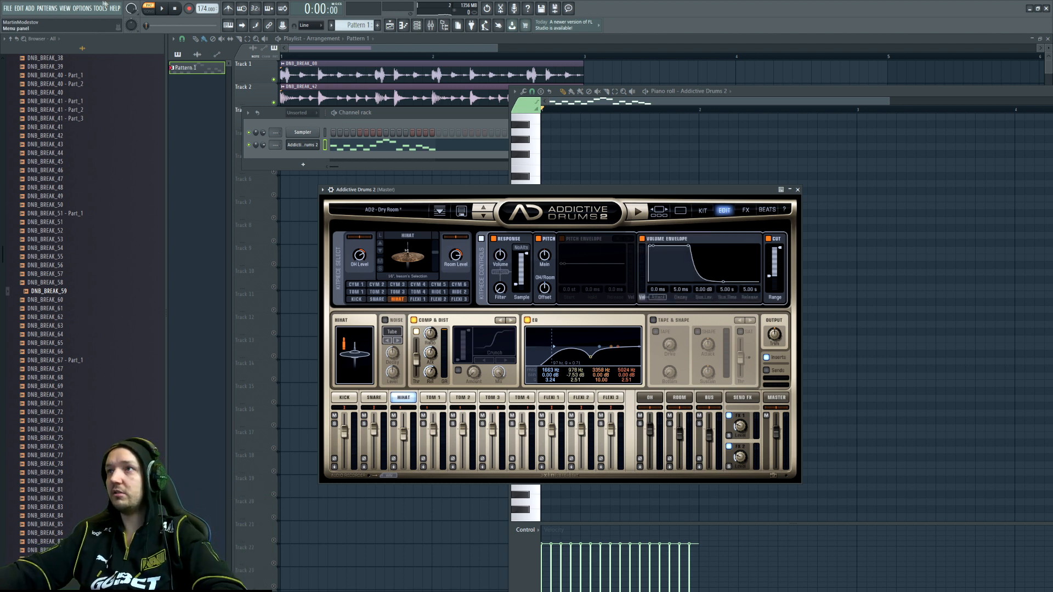
{"action": "left_click", "coordinate": [164, 10]}
{"action": "left_click_drag", "start_coordinate": [729, 290], "coordinate": [751, 333]}
{"action": "left_click_drag", "start_coordinate": [682, 291], "coordinate": [687, 277]}
{"action": "left_click_drag", "start_coordinate": [547, 255], "coordinate": [553, 246]}
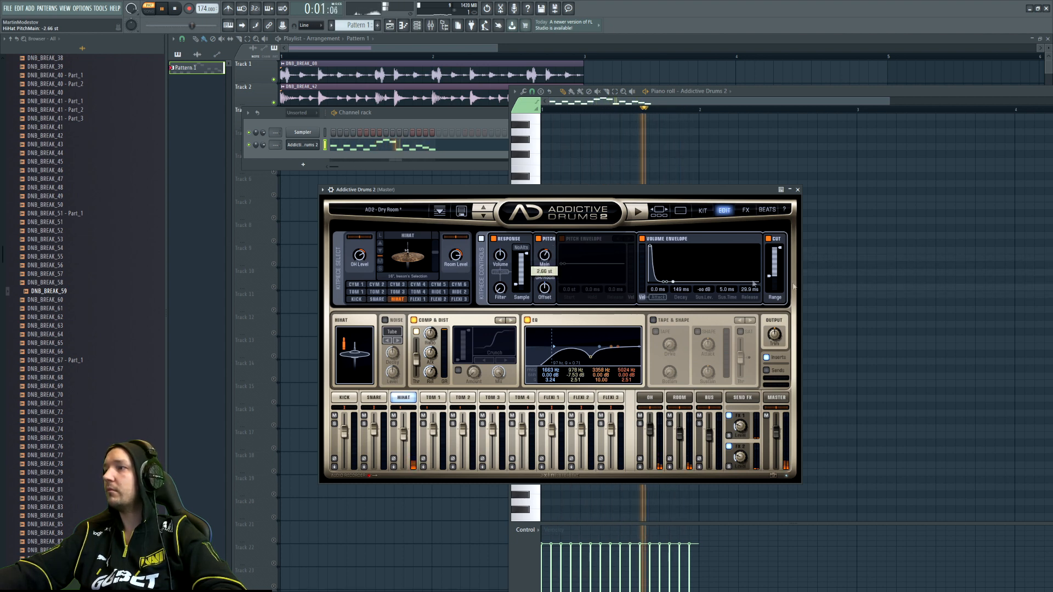
Thin out the hi-hat pattern by deleting notes 1, 2, 5, 6, 12, 13 and 14 of the sixteen
{"action": "left_click", "coordinate": [576, 288]}
{"action": "right_click", "coordinate": [555, 287]}
{"action": "right_click", "coordinate": [546, 273]}
{"action": "right_click", "coordinate": [586, 273]}
{"action": "right_click", "coordinate": [595, 288]}
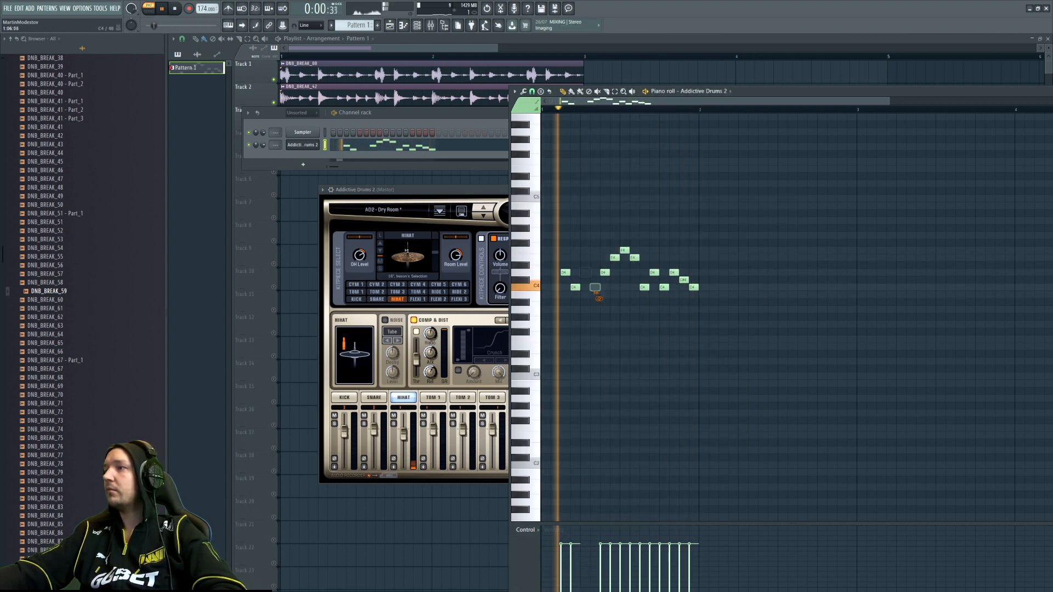
{"action": "right_click", "coordinate": [653, 273]}
{"action": "right_click", "coordinate": [664, 288]}
{"action": "right_click", "coordinate": [674, 273]}
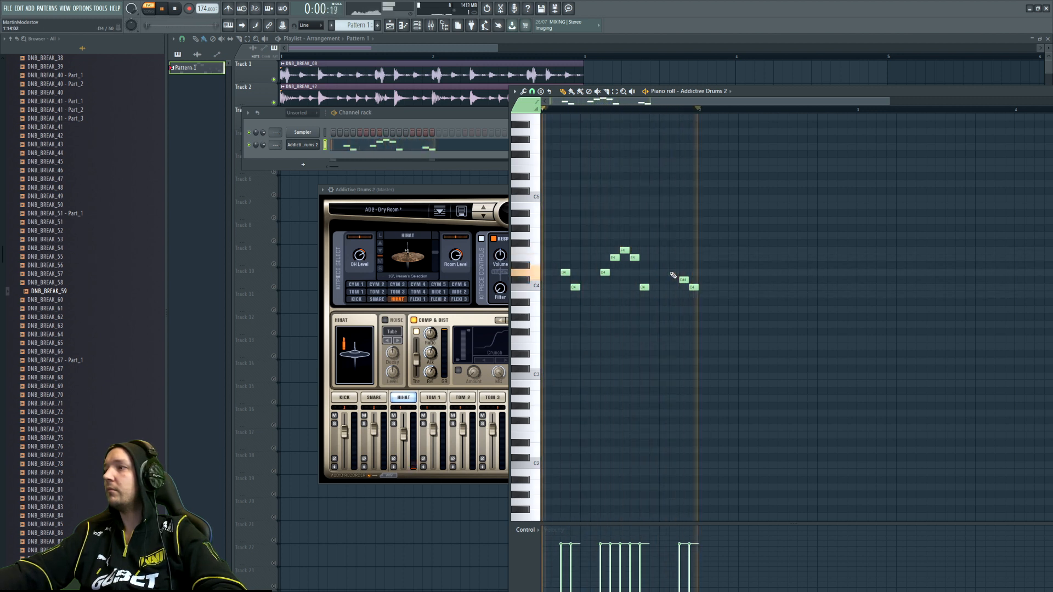
Raise the Addictive Drums 2 channel's volume and switch its hi-hat to the 14-inch Sabian HHX model
{"action": "left_click_drag", "start_coordinate": [263, 146], "coordinate": [263, 135]}
{"action": "key", "text": "space"}
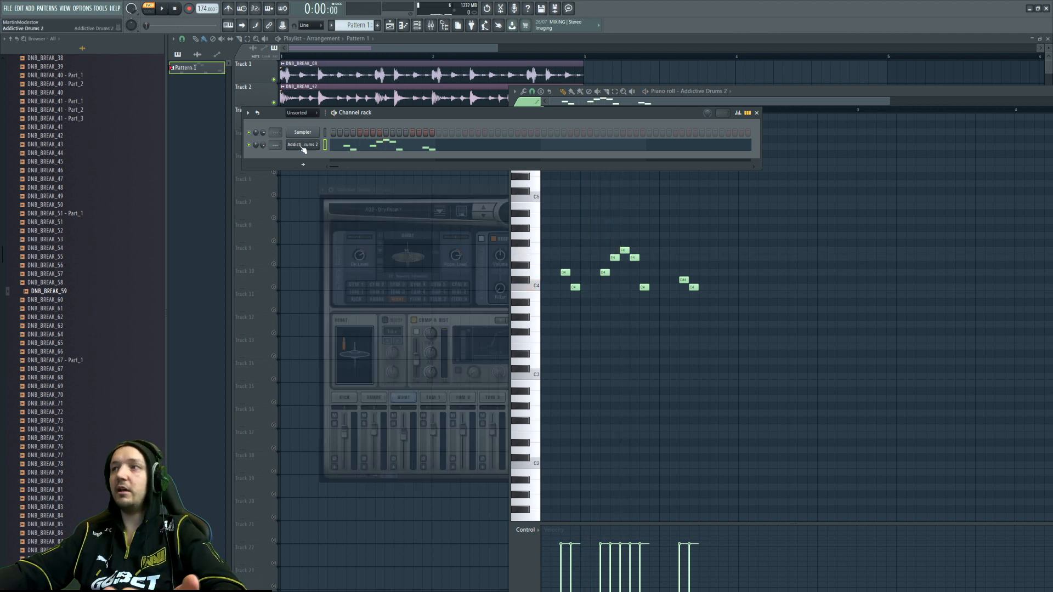
{"action": "left_click", "coordinate": [303, 147]}
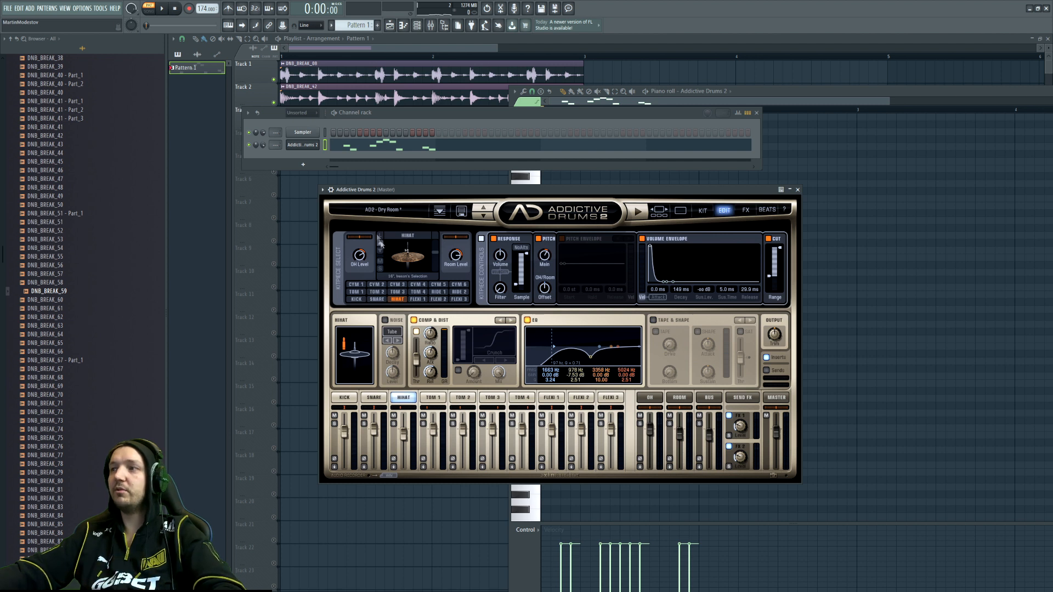
{"action": "left_click", "coordinate": [381, 252]}
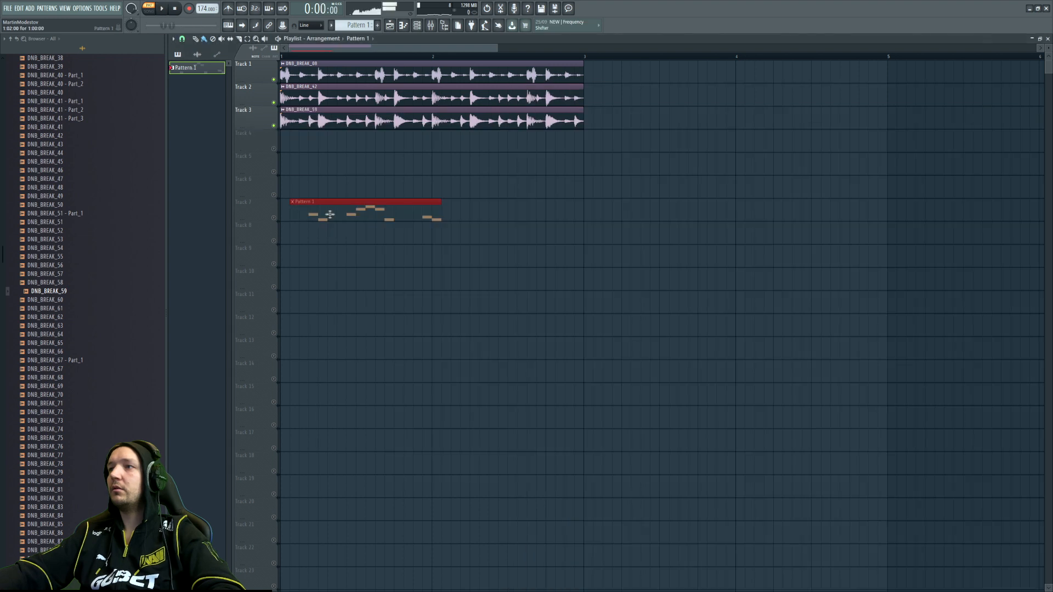
Place Pattern 1 at the start of Track 4, duplicate it to cover two bars, and play it with the breaks
{"action": "left_click_drag", "start_coordinate": [330, 214], "coordinate": [277, 150]}
{"action": "left_click", "coordinate": [275, 148]}
{"action": "key", "text": "space"}
{"action": "key", "text": "ctrl+b"}
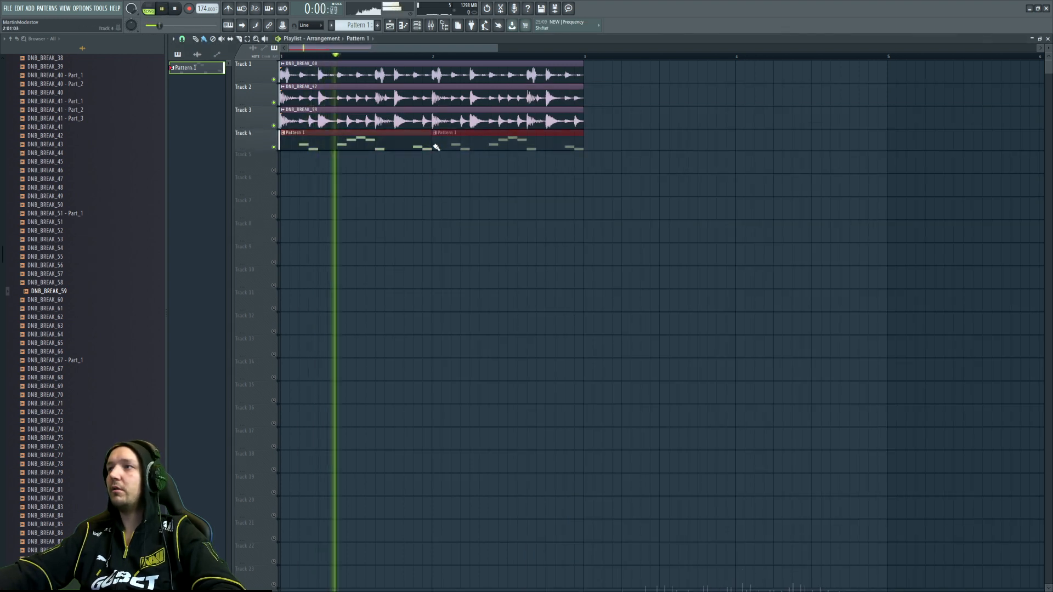
{"action": "left_click", "coordinate": [431, 27]}
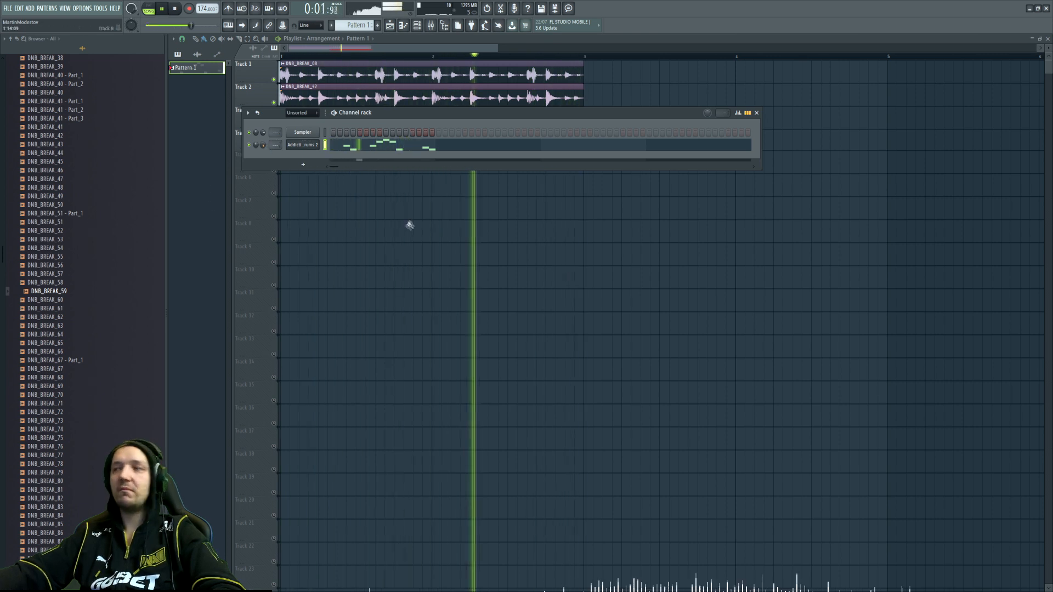
{"action": "key", "text": "space"}
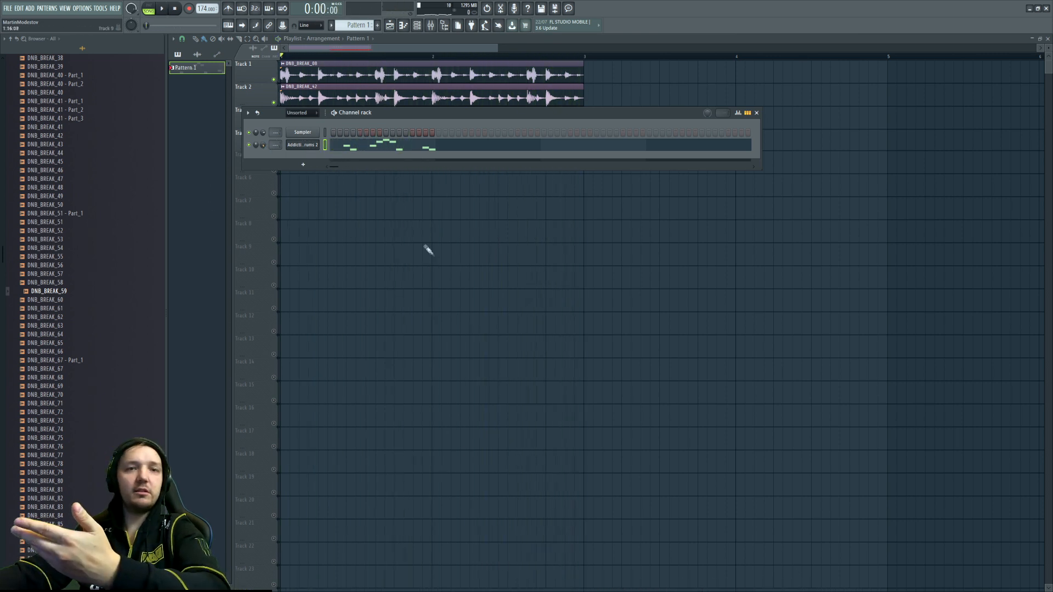
Render Pattern 1 as an audio clip for use in the playlist
{"action": "key", "text": "F6"}
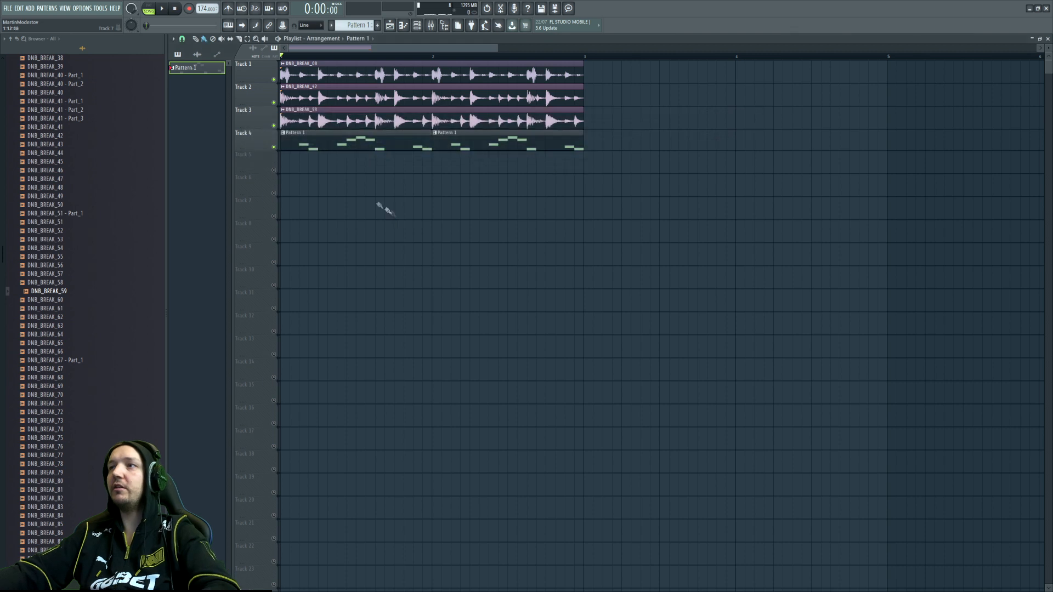
{"action": "left_click", "coordinate": [417, 25]}
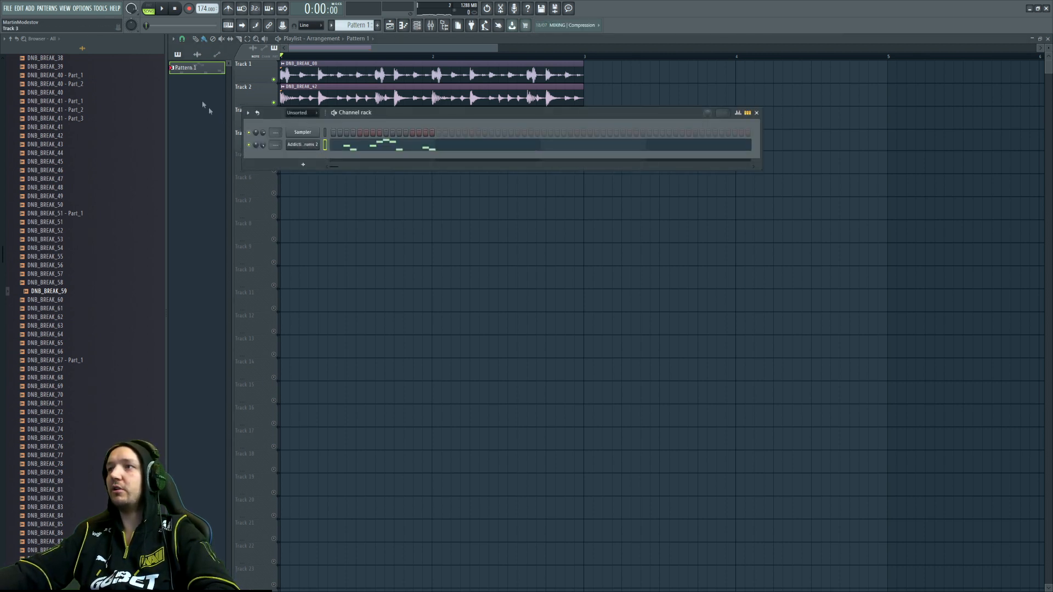
{"action": "key", "text": "F6"}
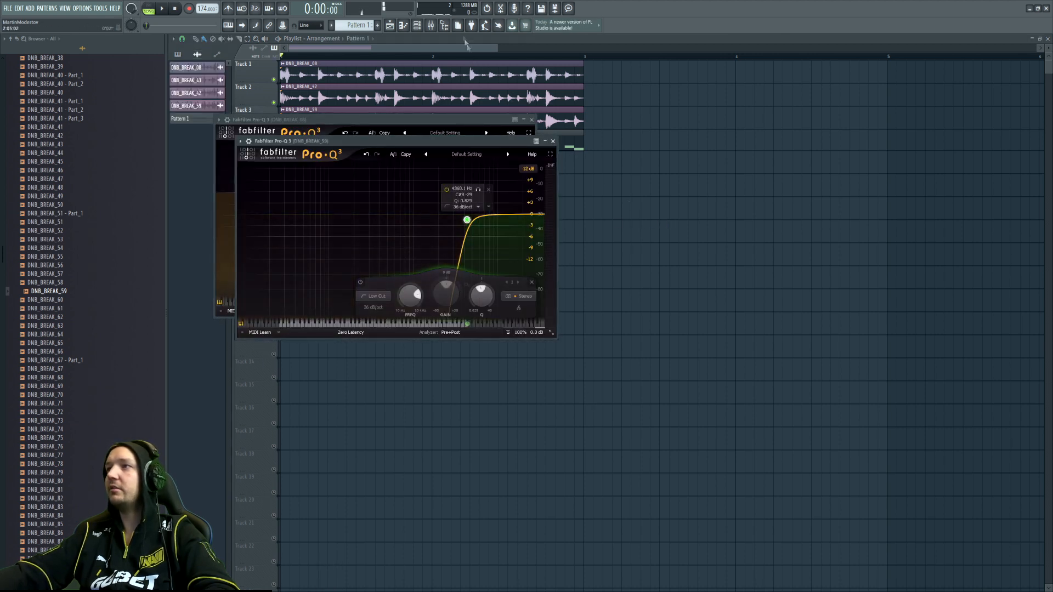
{"action": "left_click", "coordinate": [417, 25]}
{"action": "left_click", "coordinate": [307, 190]}
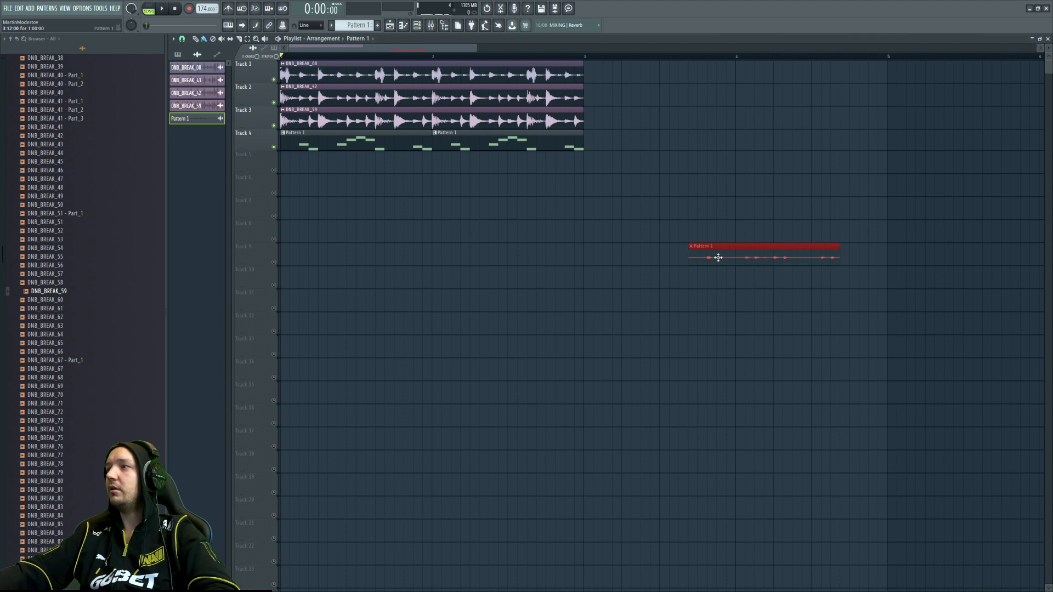
Replace the pattern clips on Track 4 with the rendered Pattern 1 audio clip and duplicate it to cover two bars
{"action": "left_click_drag", "start_coordinate": [717, 254], "coordinate": [306, 143]}
{"action": "right_click", "coordinate": [335, 141]}
{"action": "right_click", "coordinate": [458, 141]}
{"action": "key", "text": "space"}
{"action": "key", "text": "ctrl+b"}
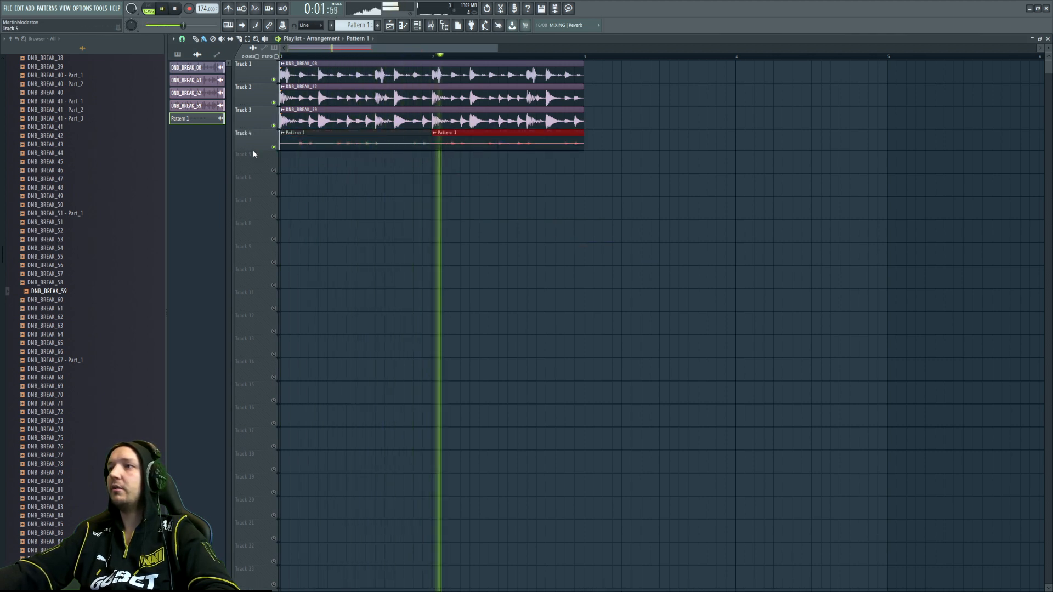
Audition Track 4 soloed and then play it together with the three break tracks
{"action": "right_click", "coordinate": [274, 148]}
{"action": "right_click", "coordinate": [274, 148]}
{"action": "key", "text": "space"}
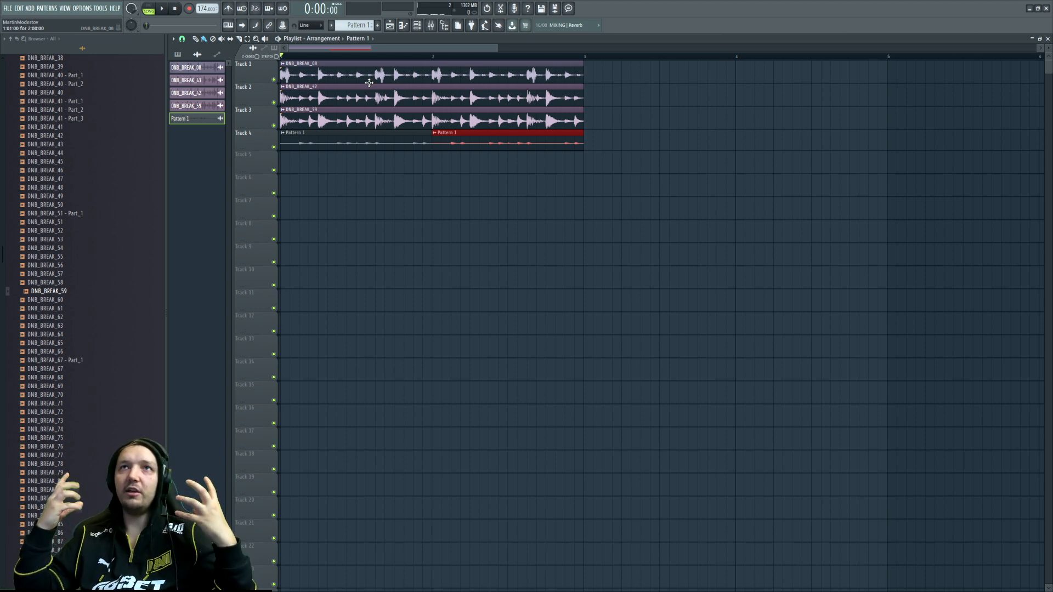
{"action": "key", "text": "space"}
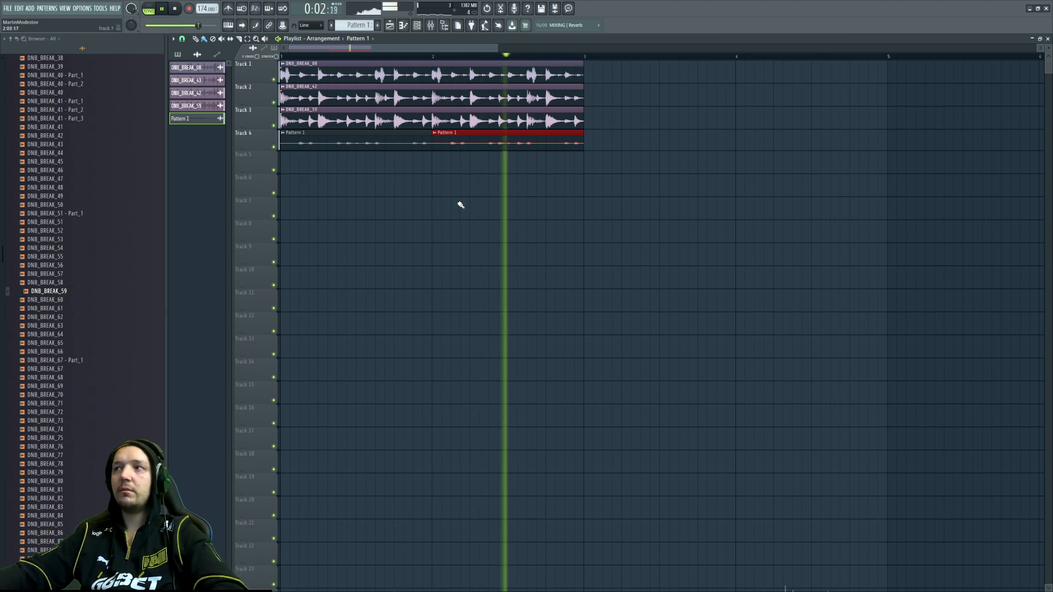
{"action": "key", "text": "space"}
Show all channels in the channel rack and delete every note from Addictive Drums 2's piano roll
{"action": "left_click", "coordinate": [417, 26]}
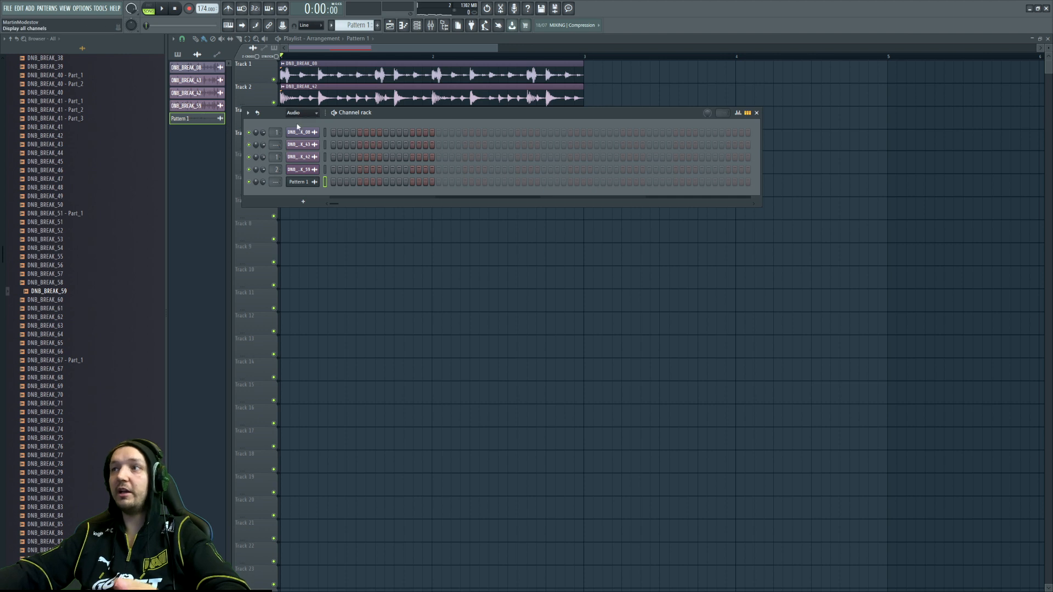
{"action": "left_click", "coordinate": [298, 126]}
{"action": "left_click", "coordinate": [359, 198]}
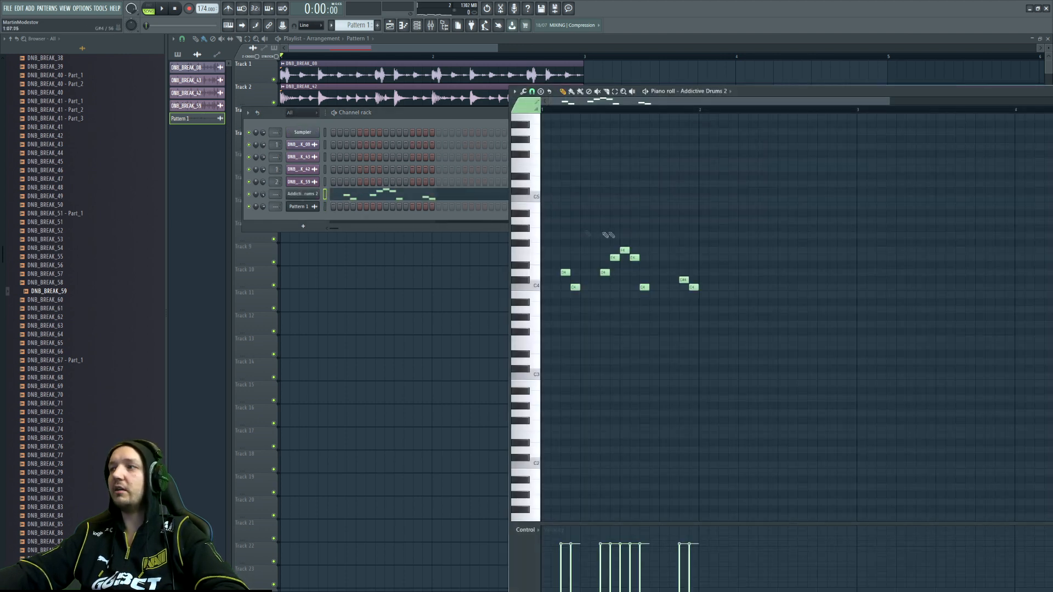
{"action": "key", "text": "ctrl+a"}
{"action": "key", "text": "Delete"}
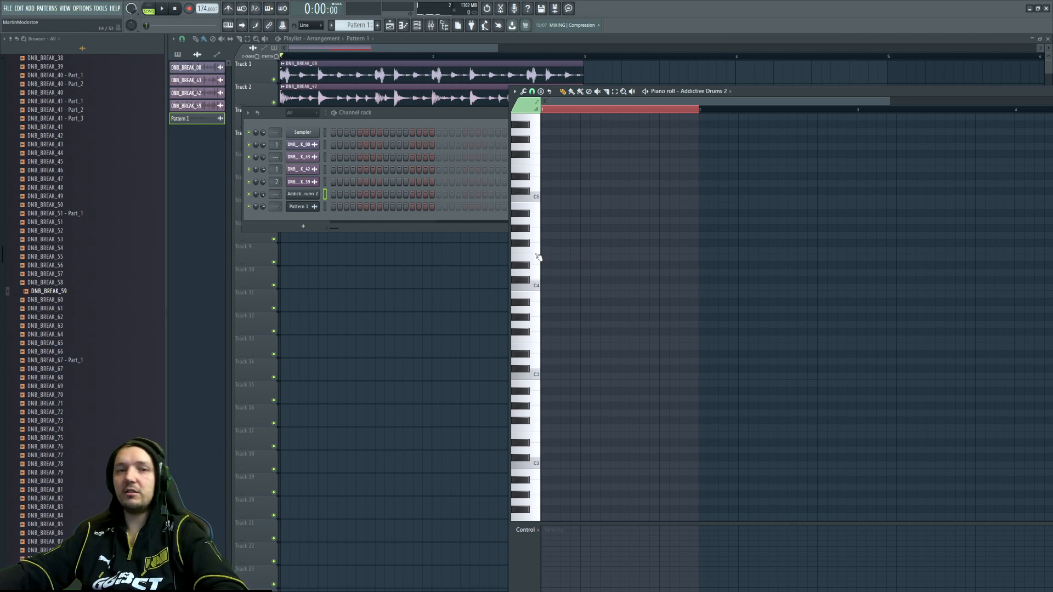
Move the Addictive Drums 2 window aside and fill bar 1 with sixteen short notes alternating F#4 and F4, playing in pattern mode
{"action": "left_click", "coordinate": [302, 194]}
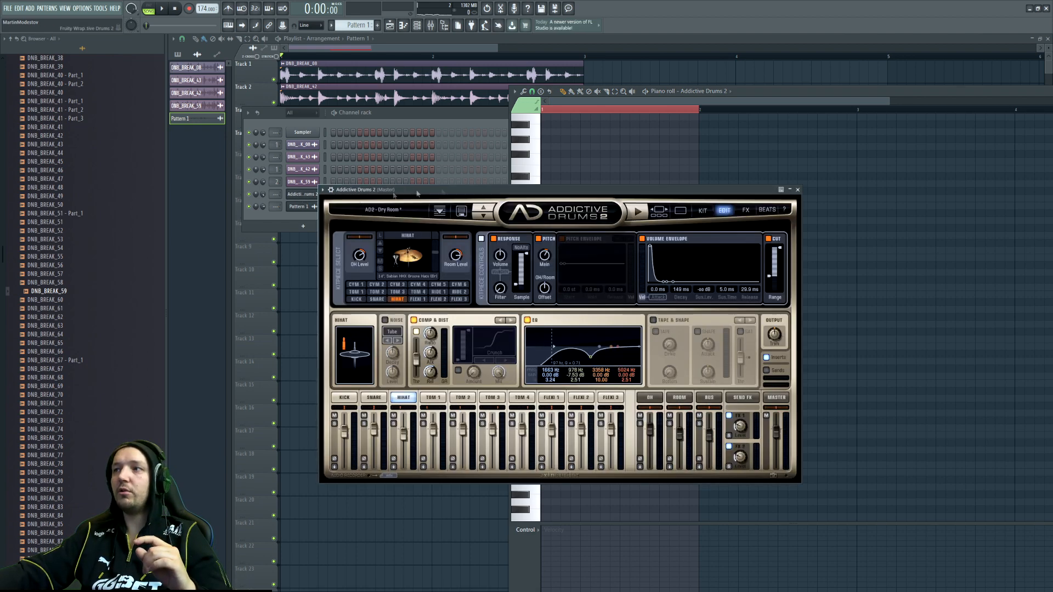
{"action": "left_click_drag", "start_coordinate": [483, 193], "coordinate": [596, 238]}
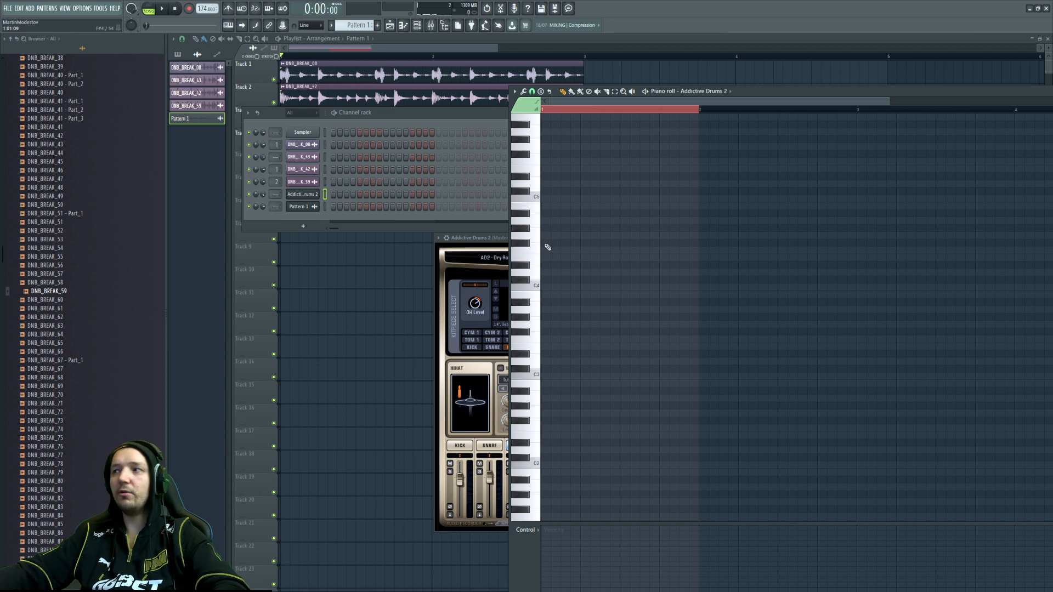
{"action": "left_click", "coordinate": [547, 242]}
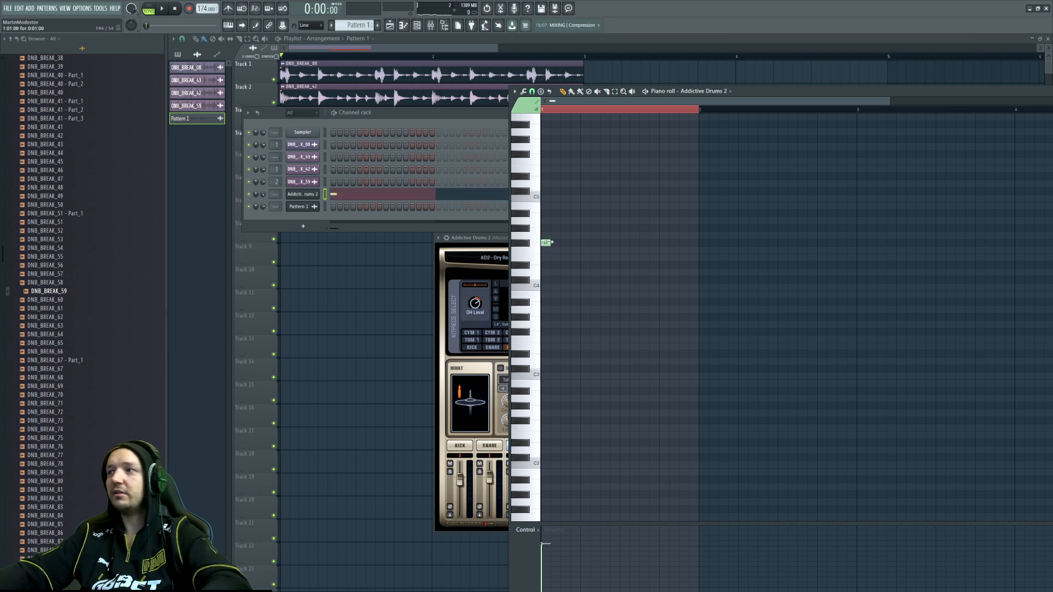
{"action": "left_click", "coordinate": [565, 242]}
{"action": "left_click", "coordinate": [575, 250]}
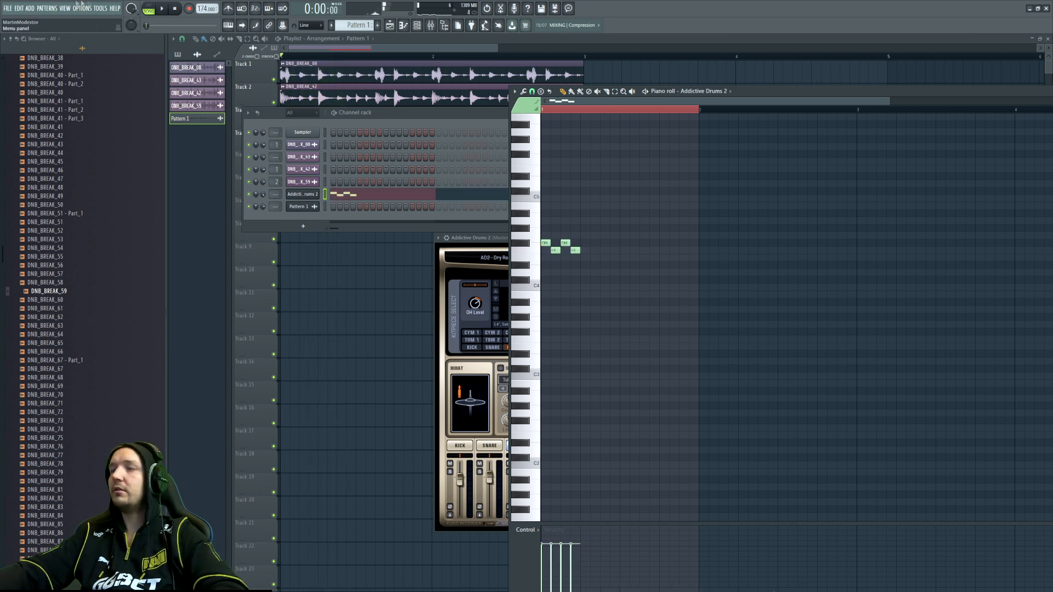
{"action": "left_click", "coordinate": [151, 10]}
{"action": "left_click", "coordinate": [585, 242]}
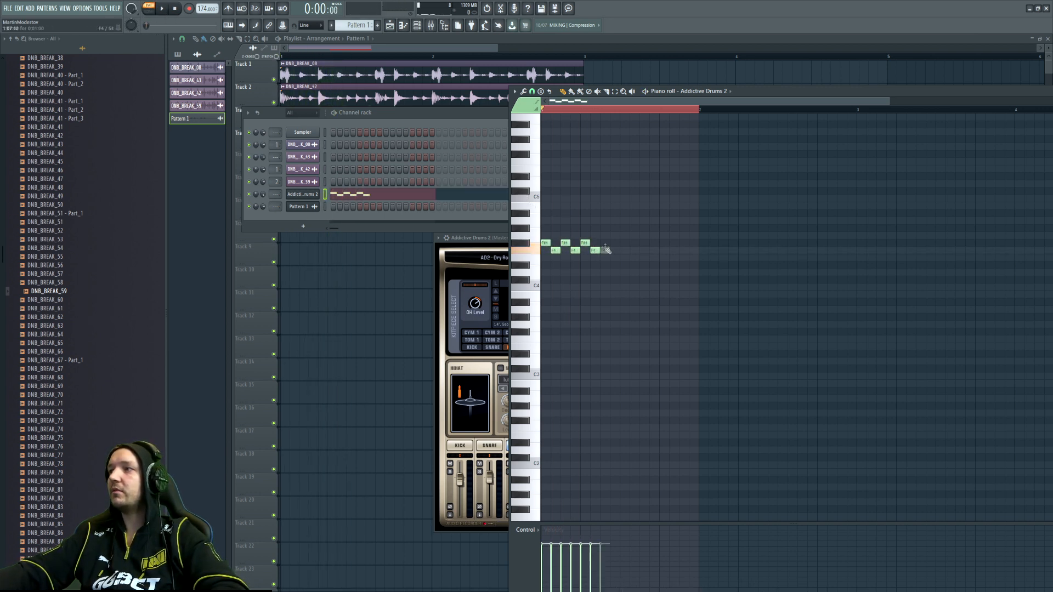
{"action": "key", "text": "space"}
{"action": "left_click", "coordinate": [624, 243]}
{"action": "left_click", "coordinate": [634, 250]}
{"action": "left_click", "coordinate": [644, 243]}
{"action": "left_click", "coordinate": [654, 250]}
{"action": "left_click", "coordinate": [664, 242]}
{"action": "left_click", "coordinate": [673, 250]}
{"action": "left_click", "coordinate": [685, 242]}
{"action": "left_click", "coordinate": [695, 250]}
Bring Addictive Drums 2 forward and step through to a different hi-hat model while the new pattern plays
{"action": "left_click_drag", "start_coordinate": [490, 238], "coordinate": [426, 235]}
{"action": "left_click", "coordinate": [433, 296]}
{"action": "left_click", "coordinate": [432, 297]}
{"action": "left_click", "coordinate": [433, 298]}
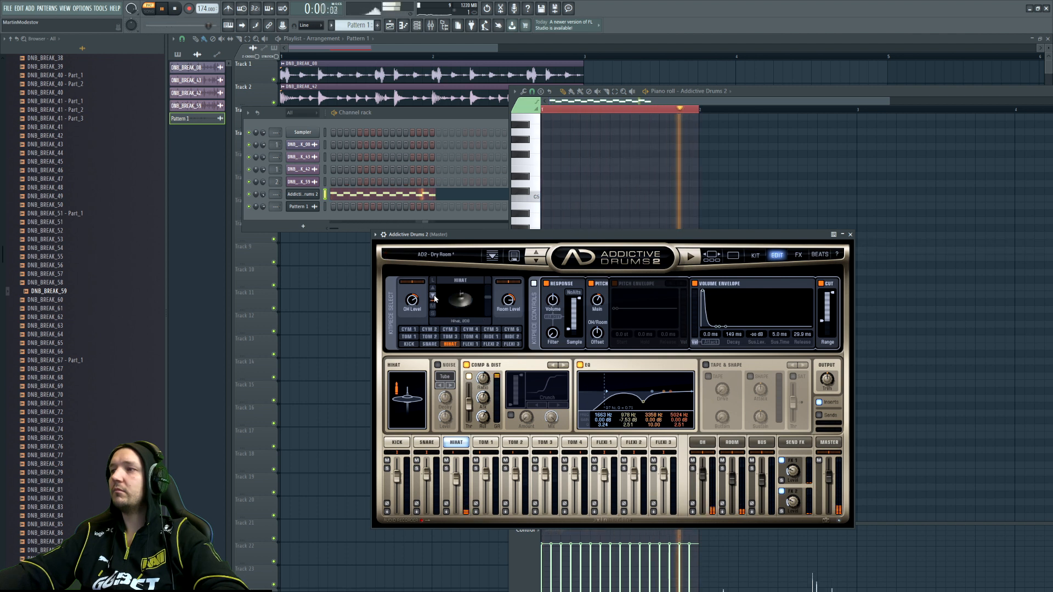
Step through Addictive Drums 2's hi-hat models during playback and settle on the 15" Sabian hi-hat
{"action": "left_click", "coordinate": [433, 289]}
{"action": "left_click", "coordinate": [434, 291]}
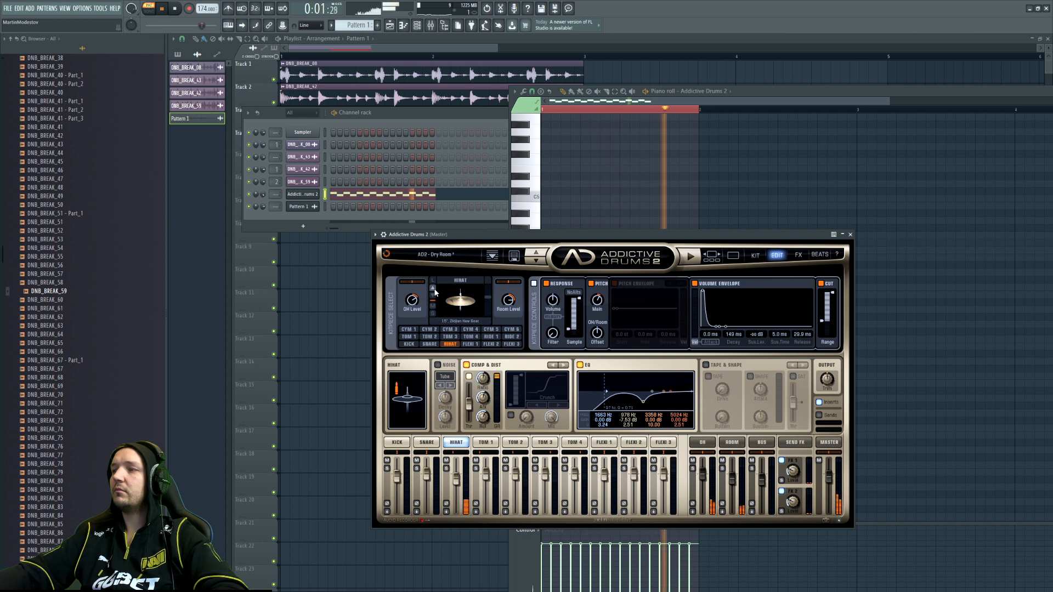
{"action": "left_click", "coordinate": [434, 292]}
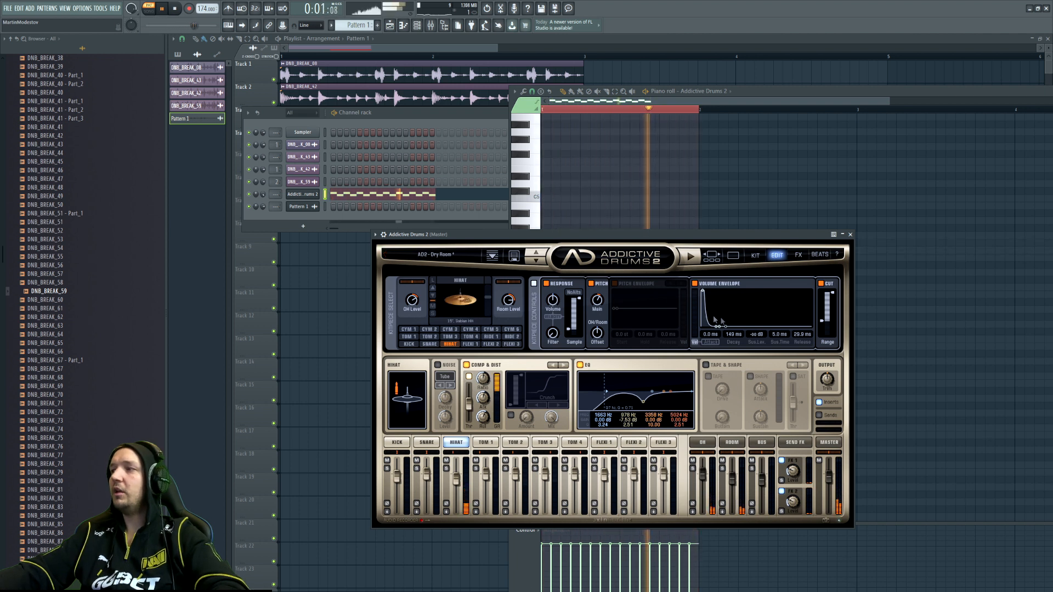
Set the hi-hat's volume envelope to 16.4 ms attack, 85.6 ms decay and 19.0 ms release while auditioning it
{"action": "key", "text": "space"}
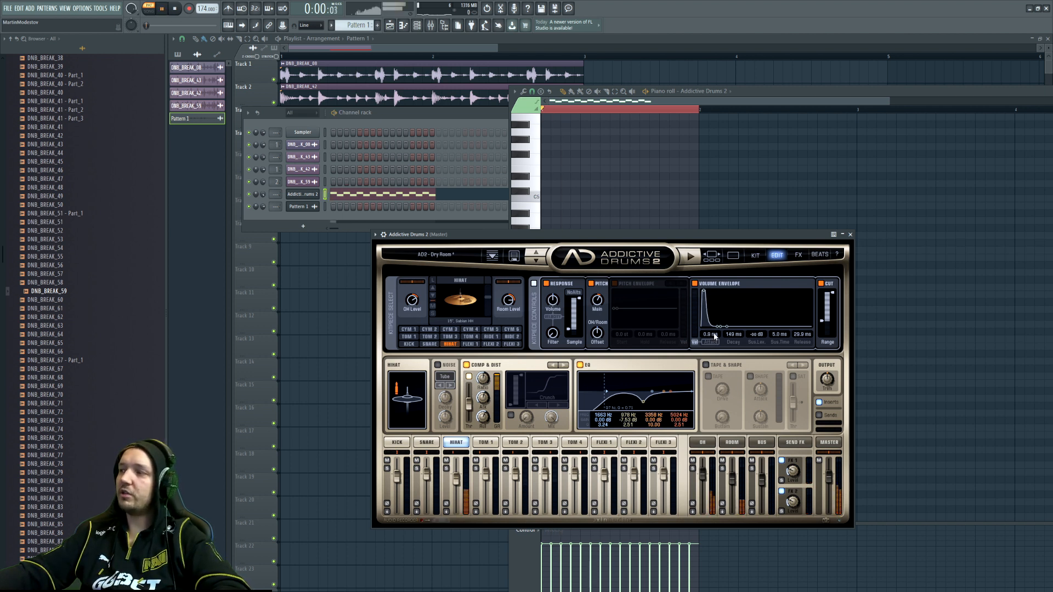
{"action": "left_click_drag", "start_coordinate": [715, 336], "coordinate": [718, 334]}
{"action": "left_click_drag", "start_coordinate": [801, 336], "coordinate": [800, 341]}
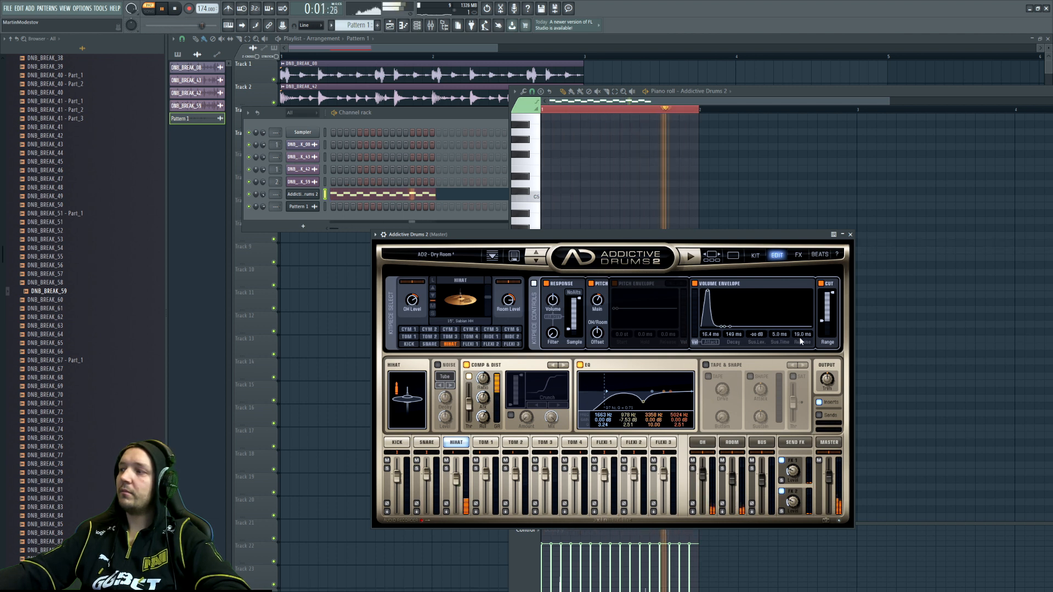
{"action": "left_click_drag", "start_coordinate": [734, 334], "coordinate": [738, 338]}
{"action": "key", "text": "space"}
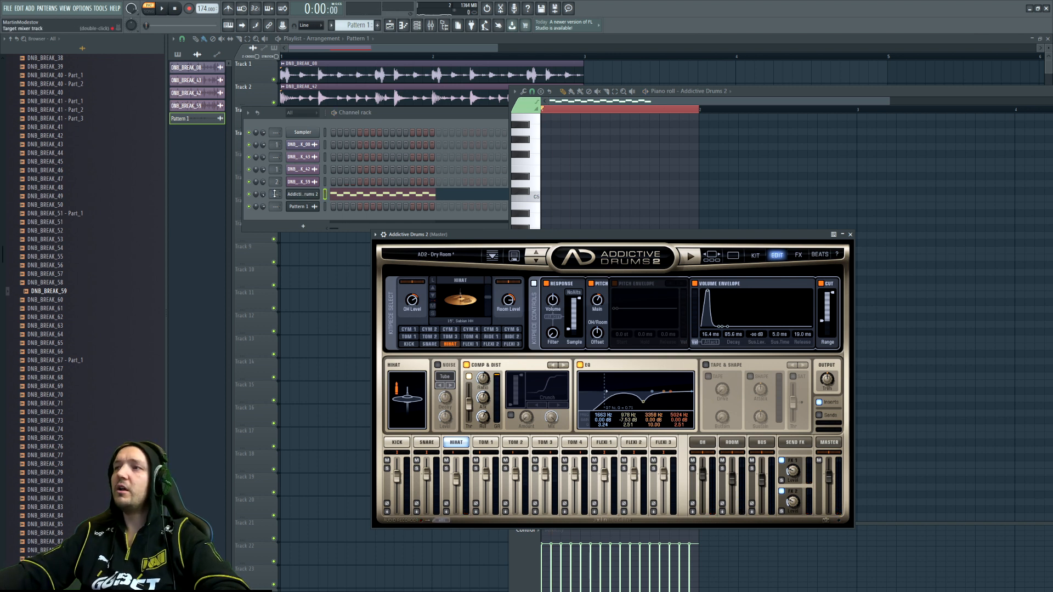
Route Addictive Drums 2 to mixer track 4 and insert FabFilter Pro-Q 3 with an 18 dB/oct low cut at about 1073 Hz
{"action": "left_click_drag", "start_coordinate": [275, 194], "coordinate": [275, 186]}
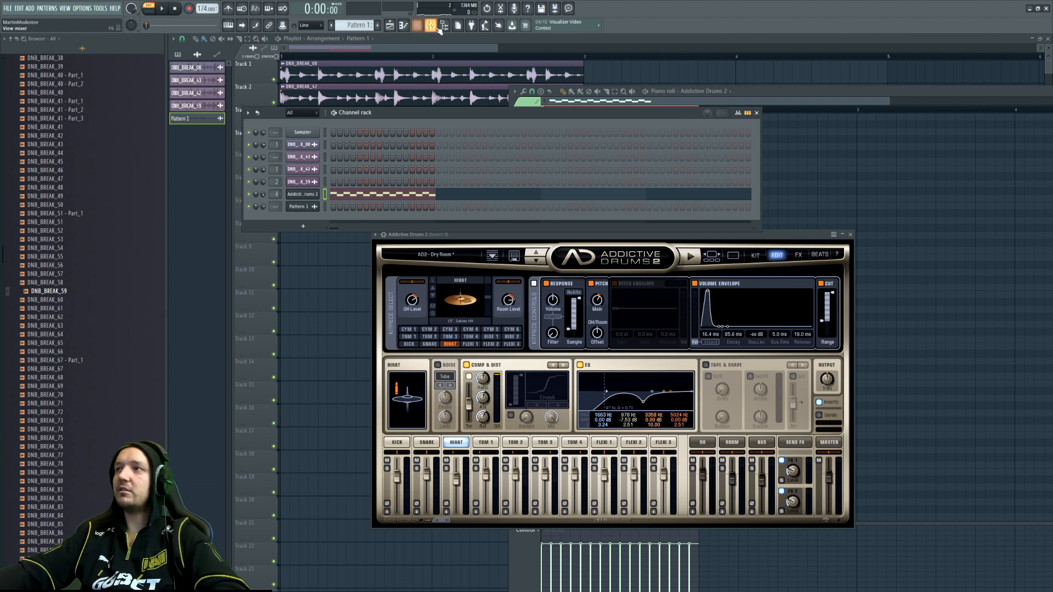
{"action": "left_click", "coordinate": [438, 28]}
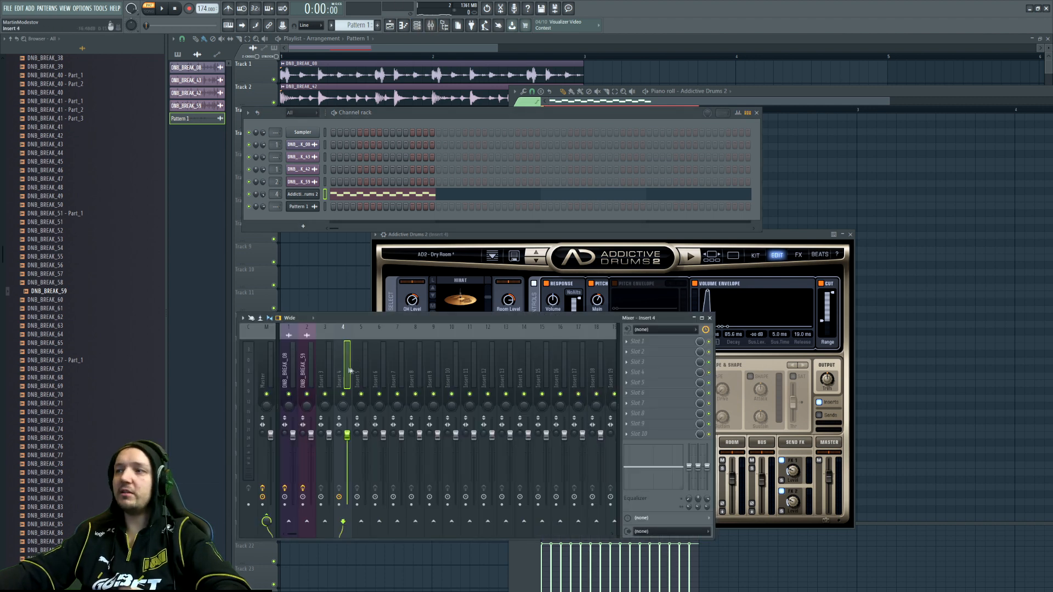
{"action": "key", "text": "ctrl+l"}
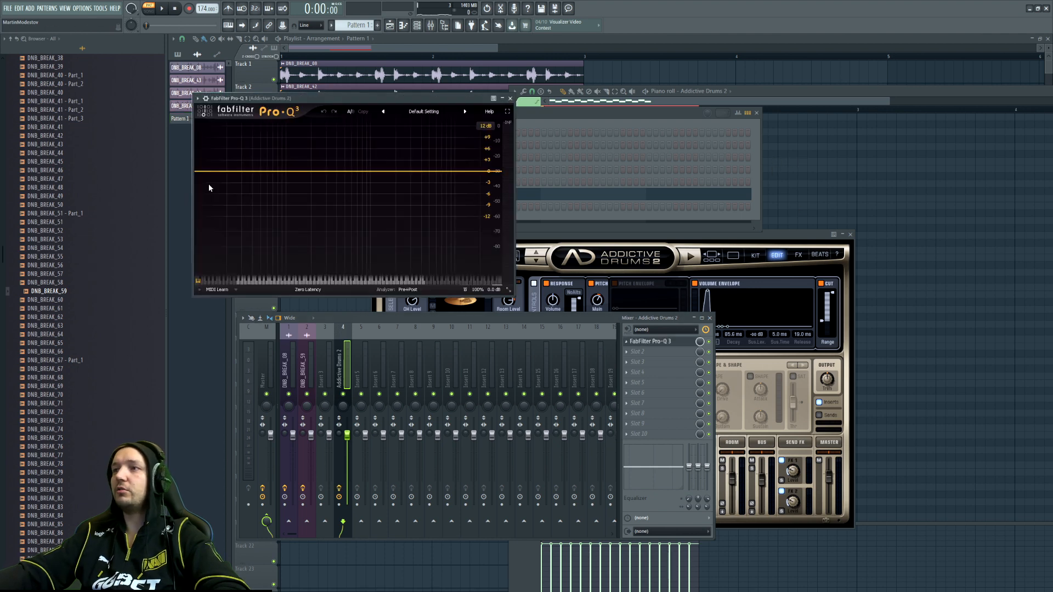
{"action": "double_click", "coordinate": [201, 173]}
{"action": "left_click_drag", "start_coordinate": [201, 174], "coordinate": [373, 176]}
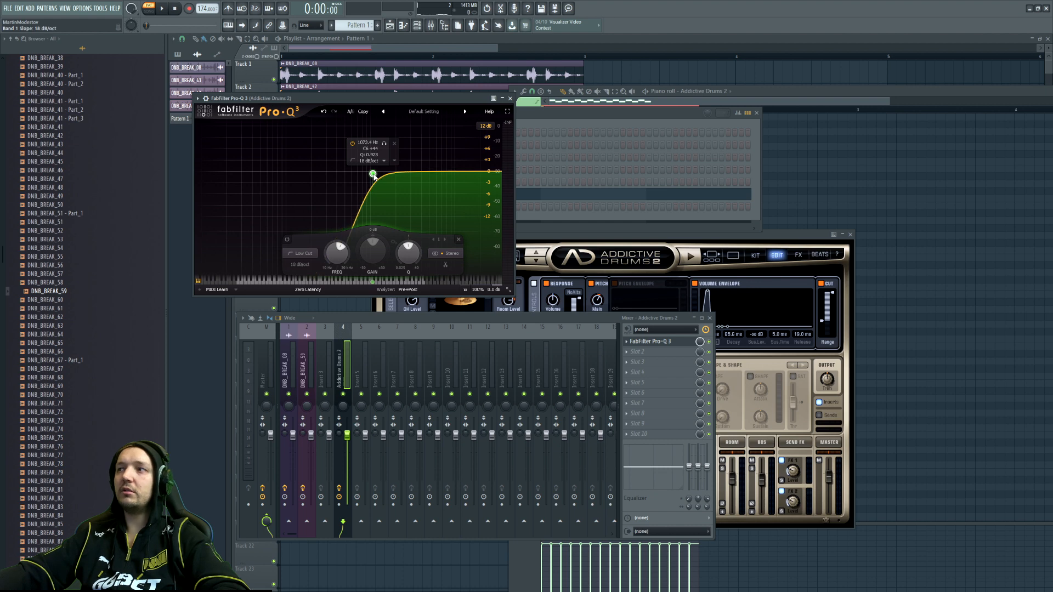
Play the filtered hi-hat pattern and bring the Addictive Drums 2 window back to the front
{"action": "left_click", "coordinate": [625, 197]}
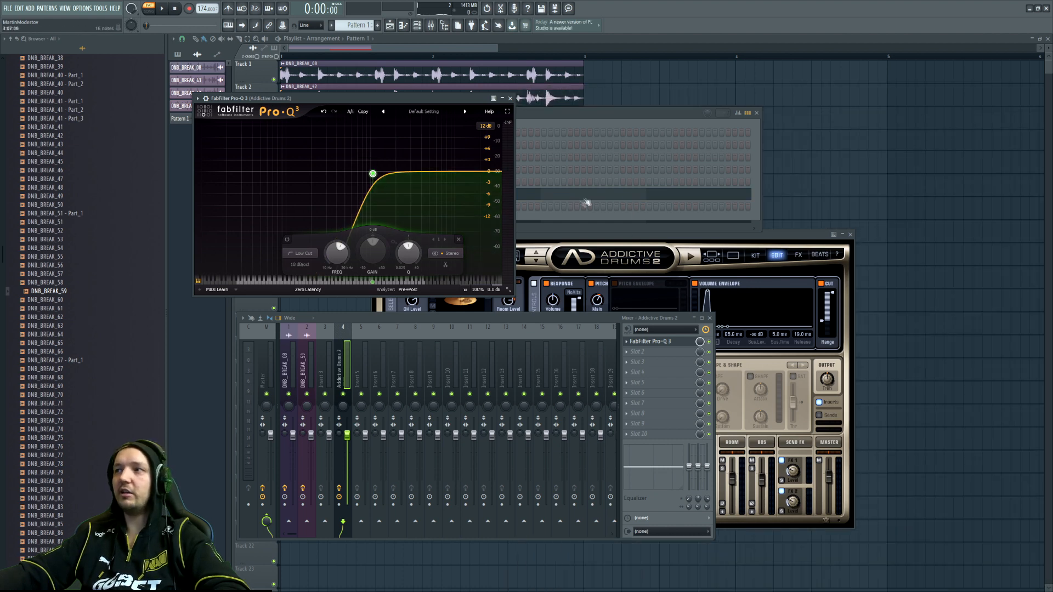
{"action": "left_click", "coordinate": [582, 198]}
{"action": "left_click", "coordinate": [417, 25]}
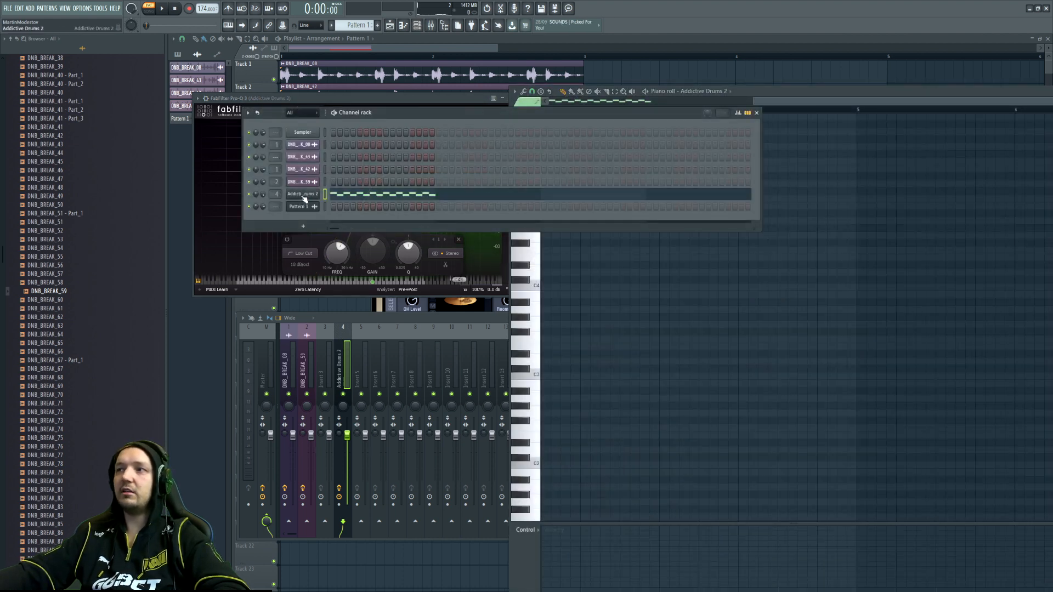
{"action": "left_click", "coordinate": [303, 197]}
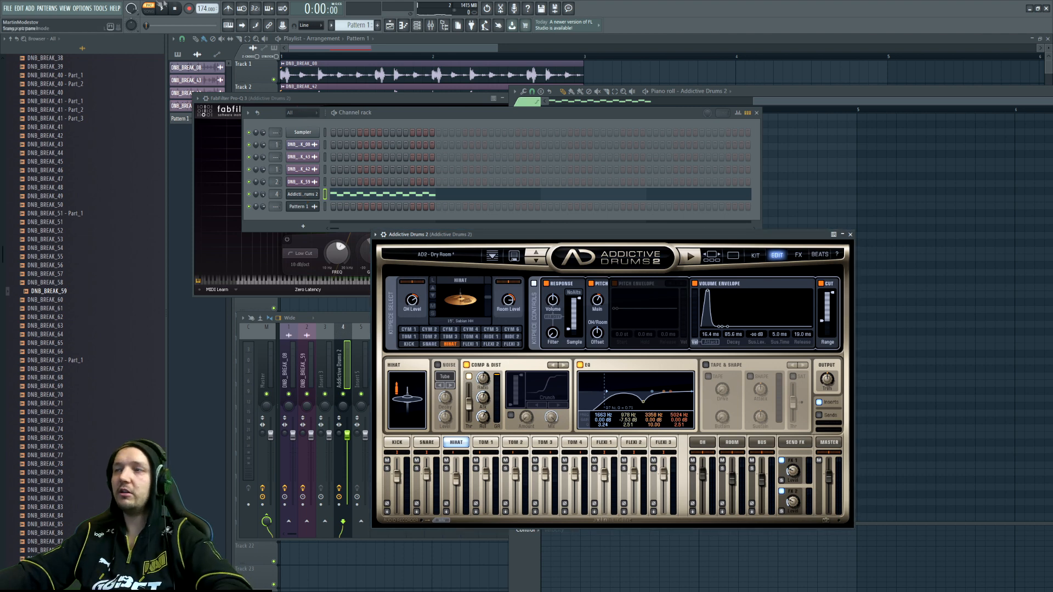
{"action": "left_click", "coordinate": [213, 187]}
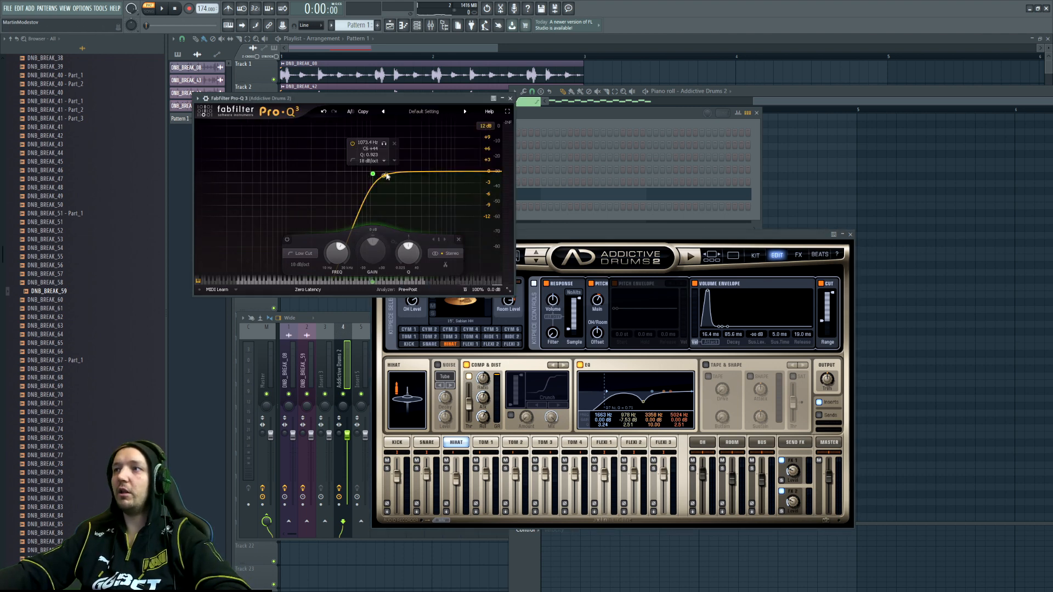
{"action": "key", "text": "space"}
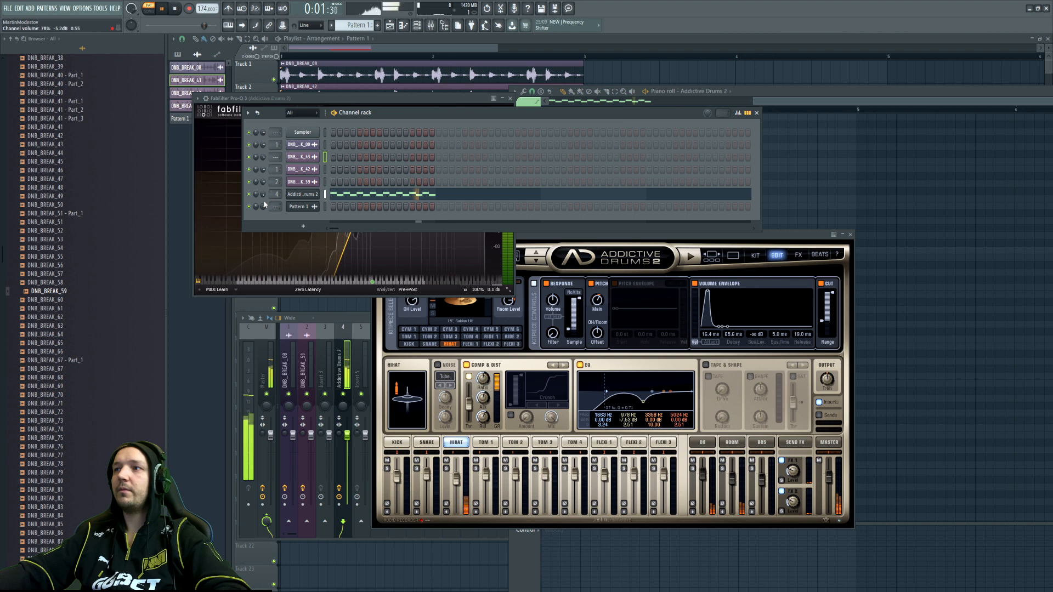
{"action": "left_click", "coordinate": [302, 194]}
{"action": "left_click", "coordinate": [302, 195]}
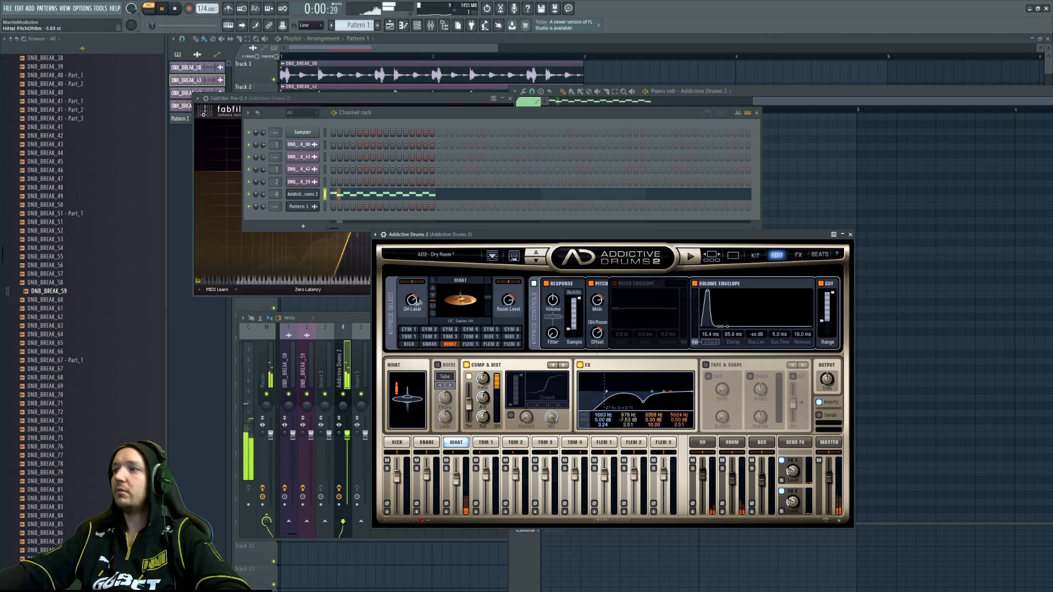
Place Pattern 1 on Track 5 of the playlist and duplicate it to fill bars 1 and 2
{"action": "left_click", "coordinate": [683, 81]}
{"action": "left_click_drag", "start_coordinate": [417, 236], "coordinate": [281, 168]}
{"action": "right_click", "coordinate": [281, 165]}
{"action": "left_click", "coordinate": [372, 25]}
{"action": "left_click_drag", "start_coordinate": [347, 178], "coordinate": [265, 149]}
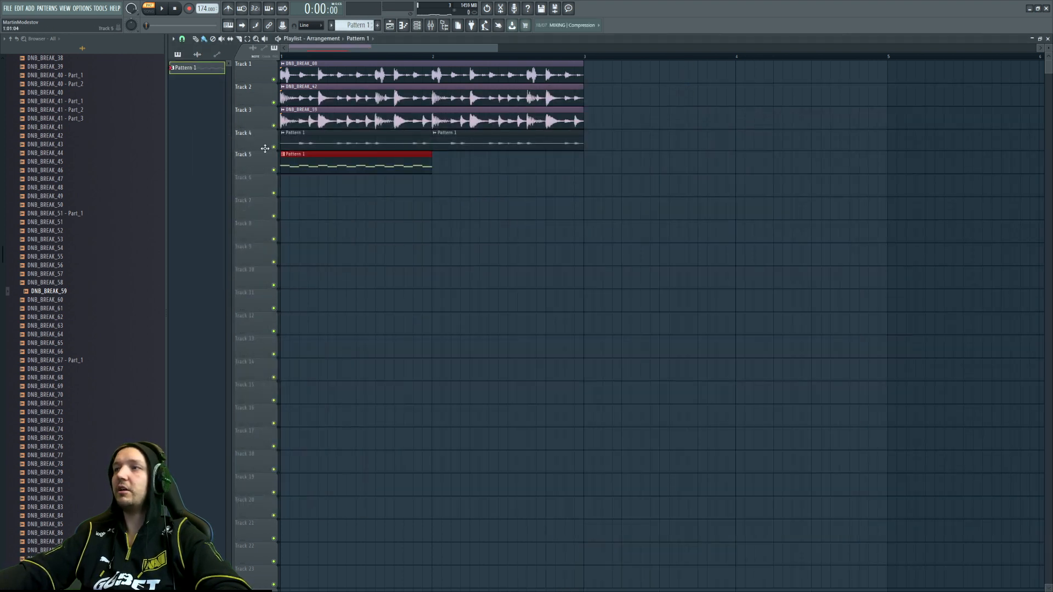
{"action": "key", "text": "ctrl+b"}
Play the arrangement while checking the channel rack and Addictive Drums 2's piano roll, and close all windows over the playlist
{"action": "double_click", "coordinate": [484, 164]}
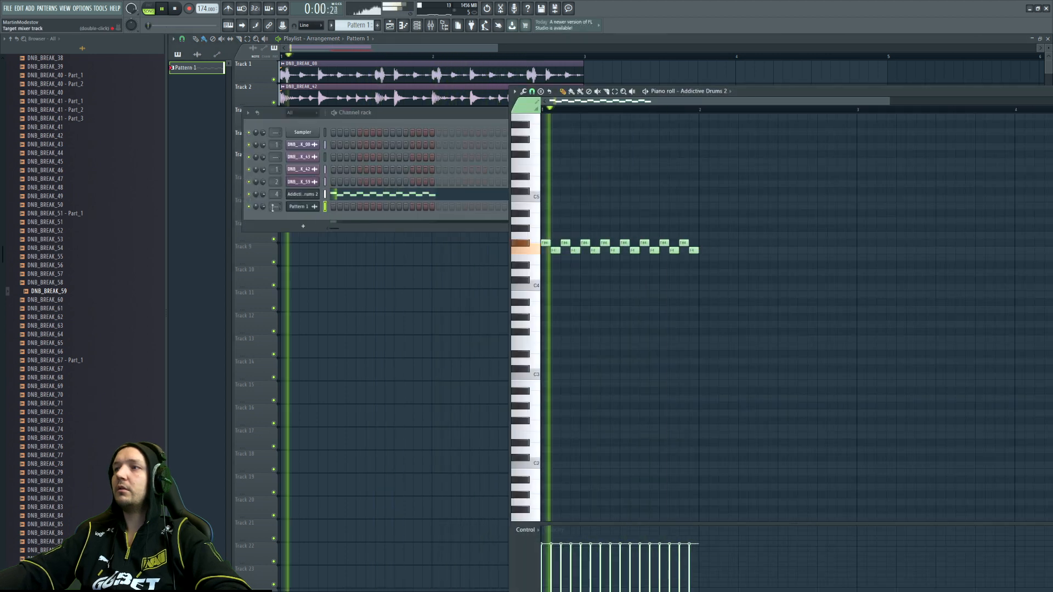
{"action": "left_click", "coordinate": [250, 194]}
{"action": "key", "text": "space"}
{"action": "key", "text": "F12"}
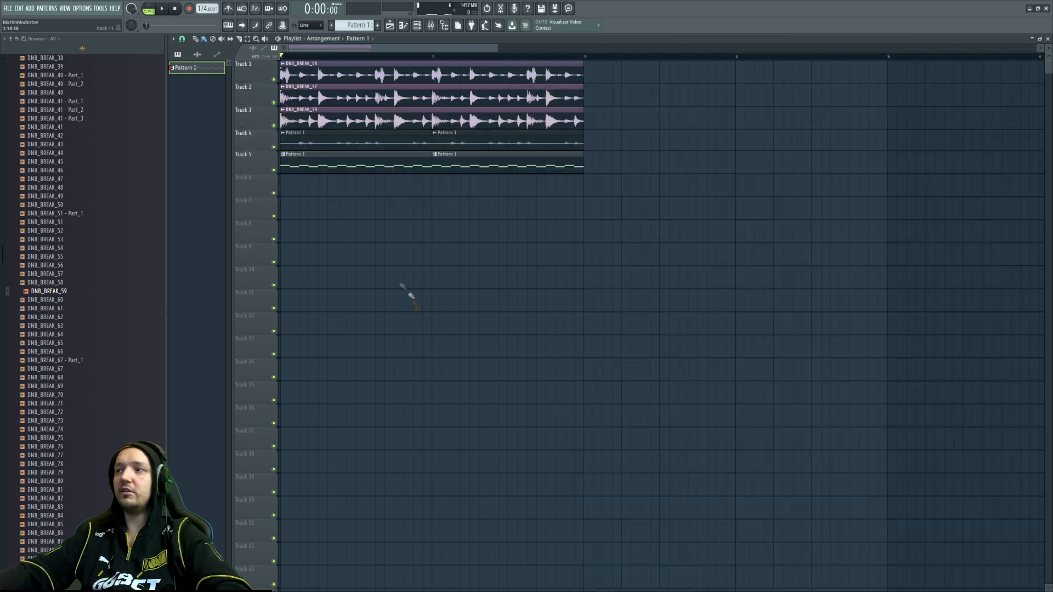
Audition Track 5 soloed, together with Track 4, and within the full mix, muting Track 5 for comparison
{"action": "left_click", "coordinate": [274, 170], "text": "ctrl"}
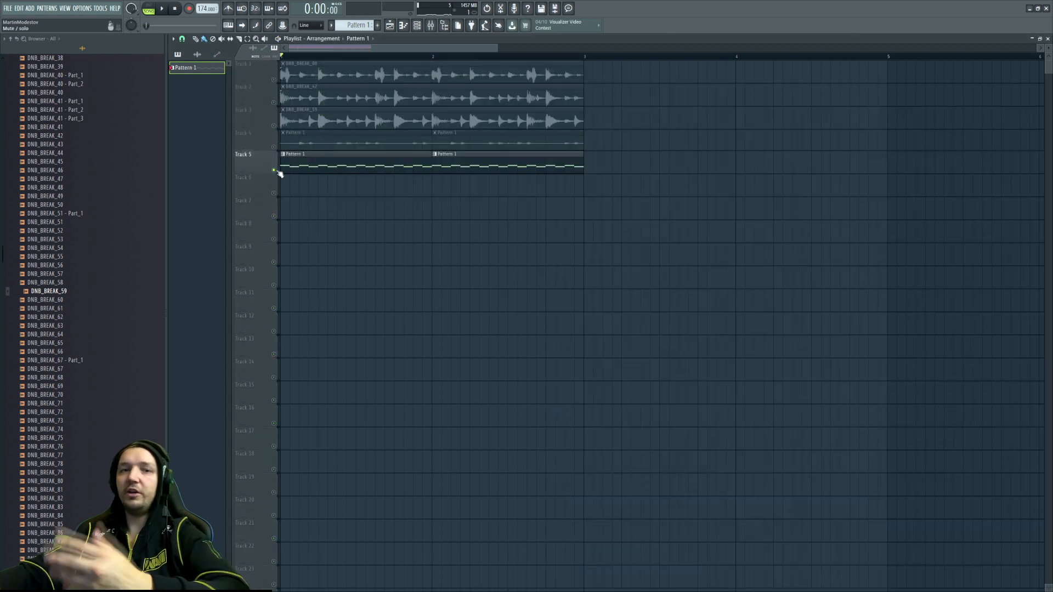
{"action": "key", "text": "F12"}
{"action": "left_click", "coordinate": [249, 195]}
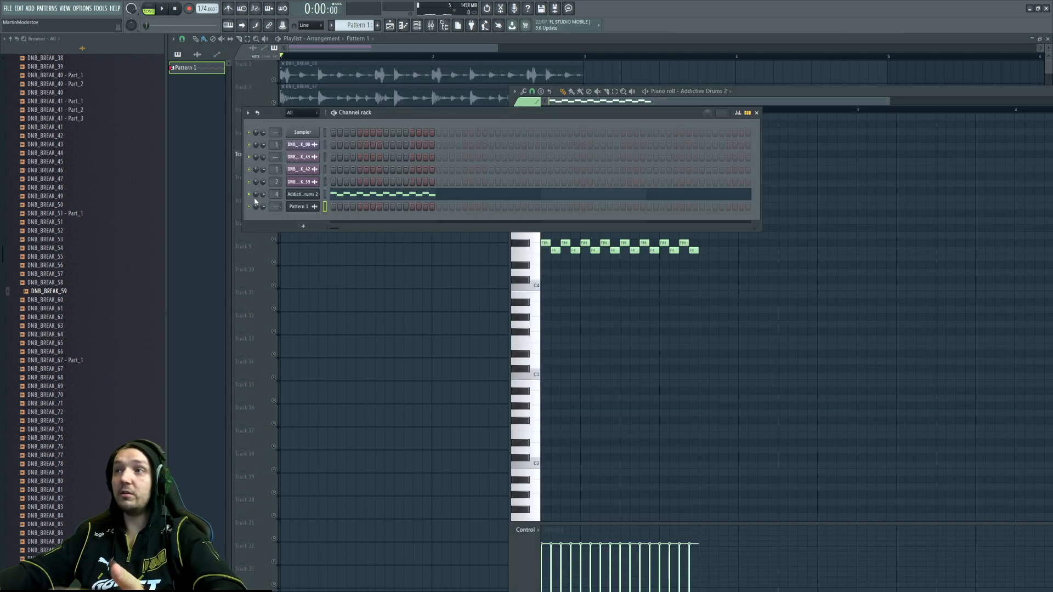
{"action": "key", "text": "space"}
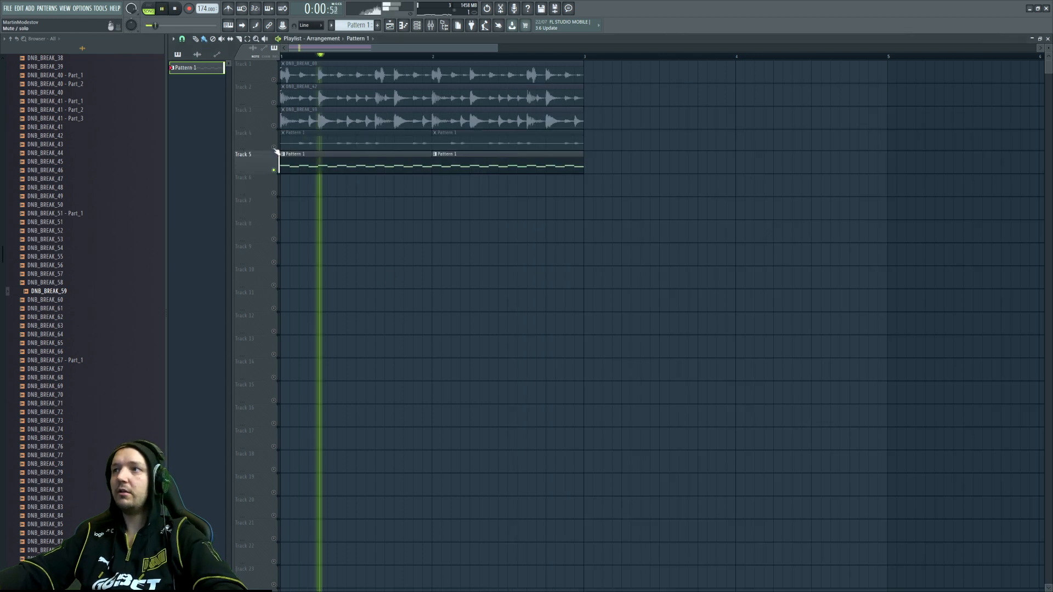
{"action": "left_click", "coordinate": [274, 147], "text": "ctrl"}
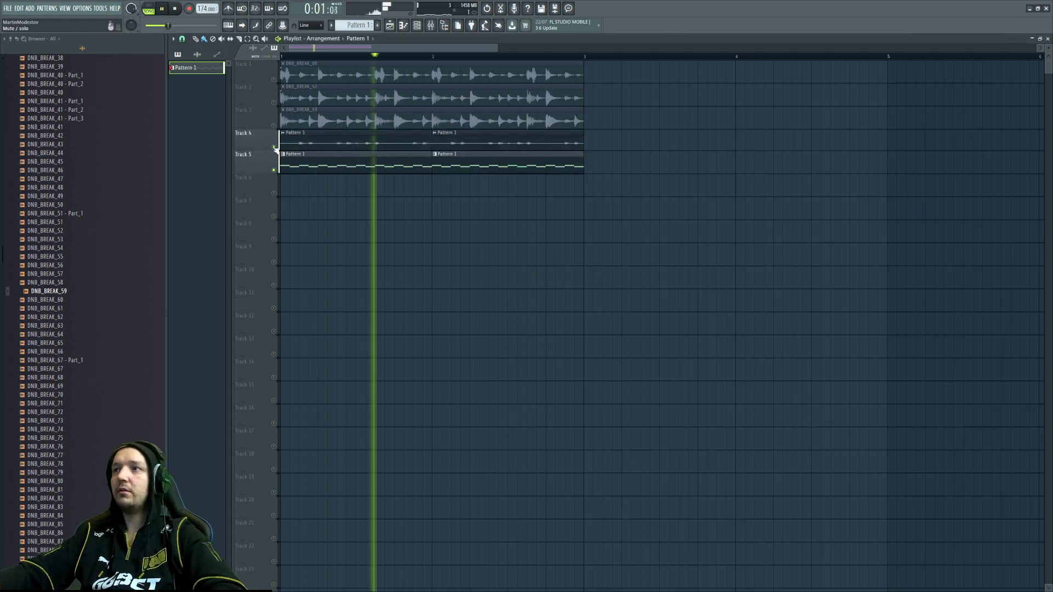
{"action": "left_click", "coordinate": [274, 147], "text": "ctrl"}
{"action": "key", "text": "space"}
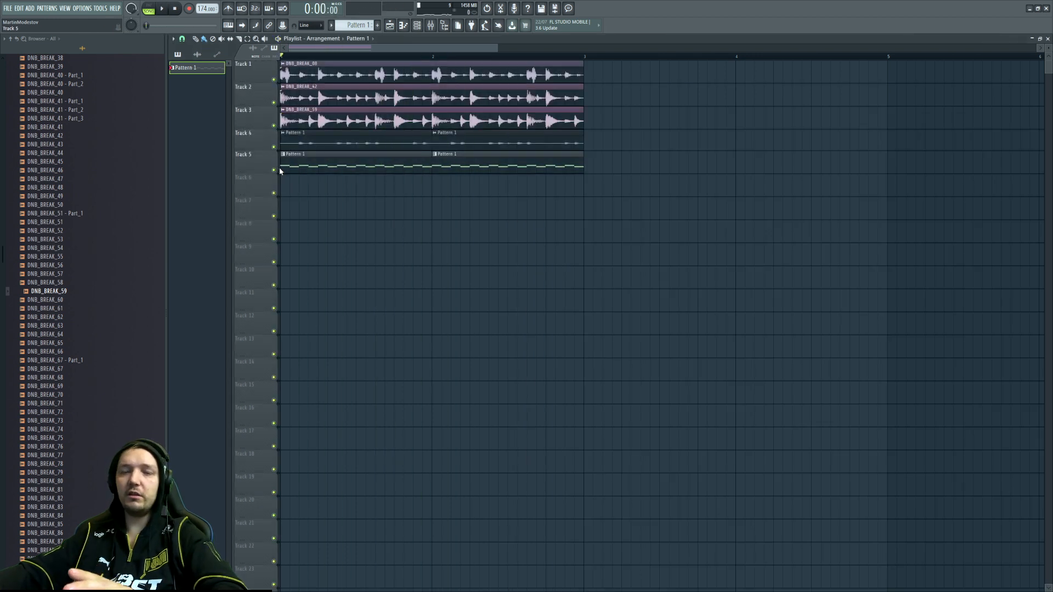
{"action": "key", "text": "space"}
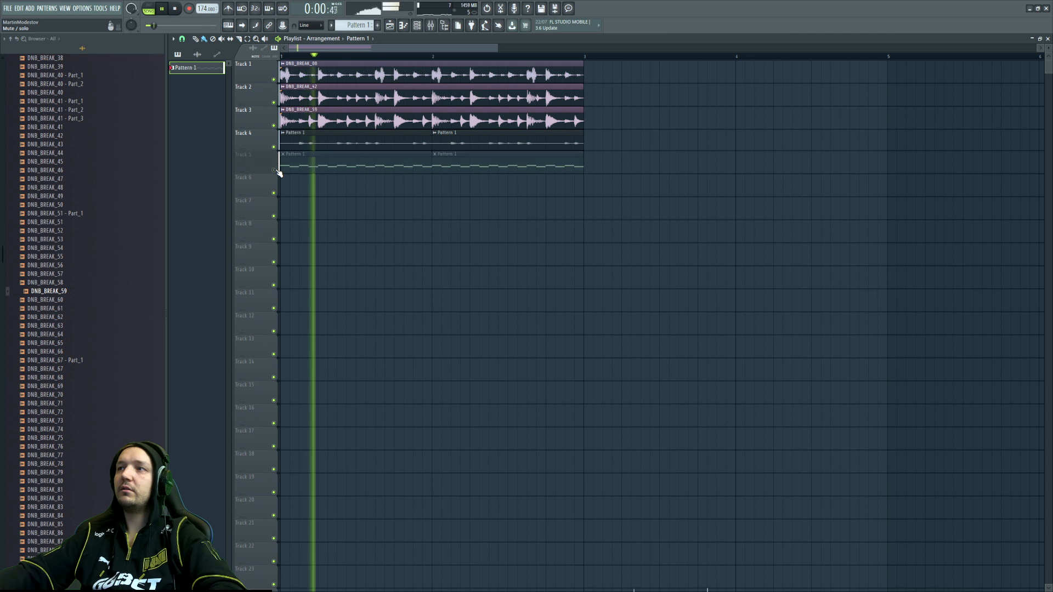
{"action": "key", "text": "space"}
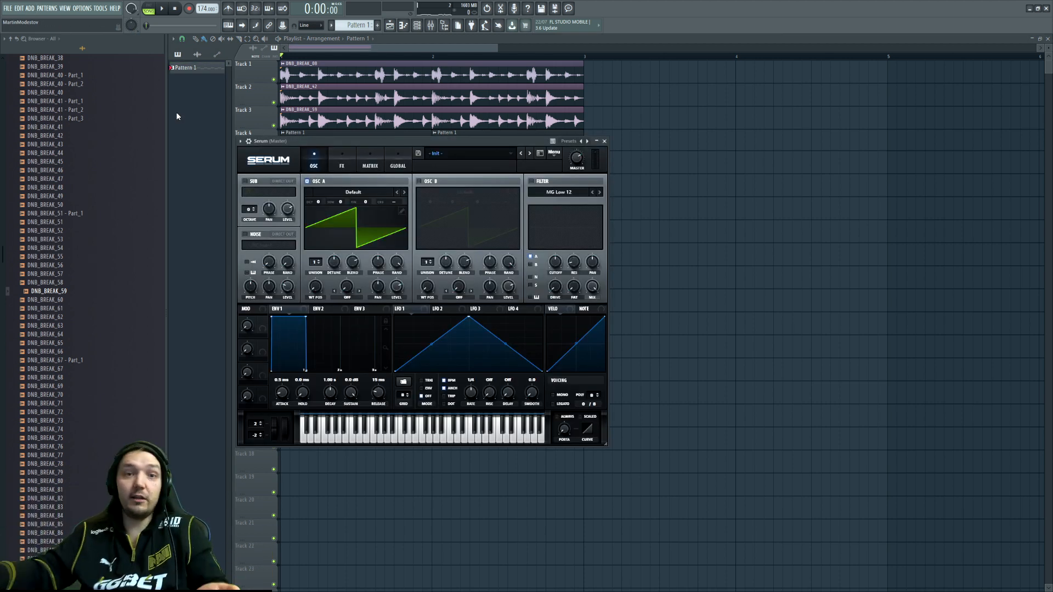
Switch to the empty Pattern 2 and open Serum's piano roll
{"action": "left_click", "coordinate": [417, 26]}
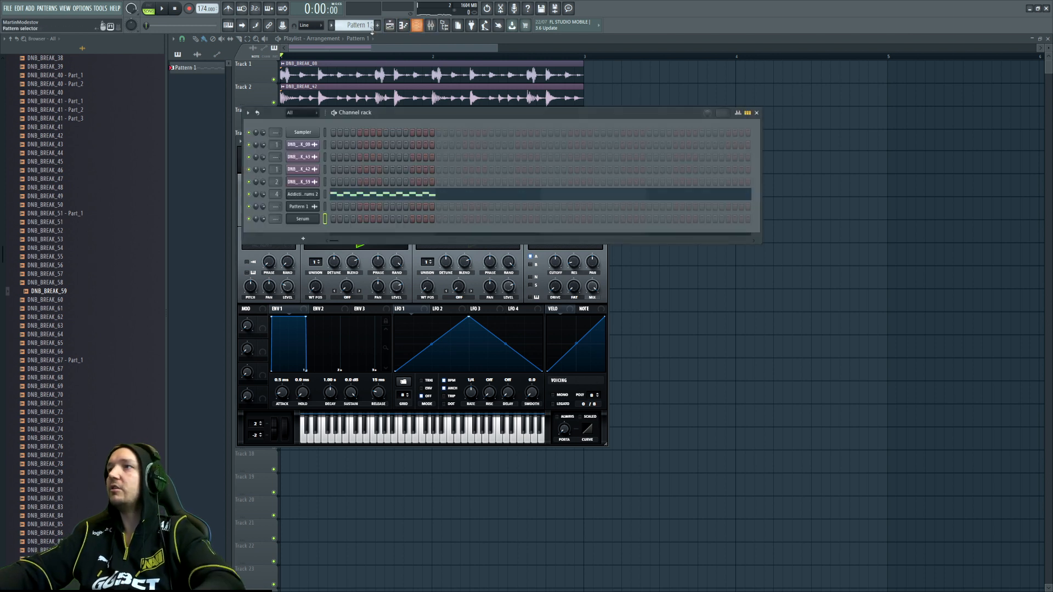
{"action": "left_click_drag", "start_coordinate": [360, 25], "coordinate": [360, 20]}
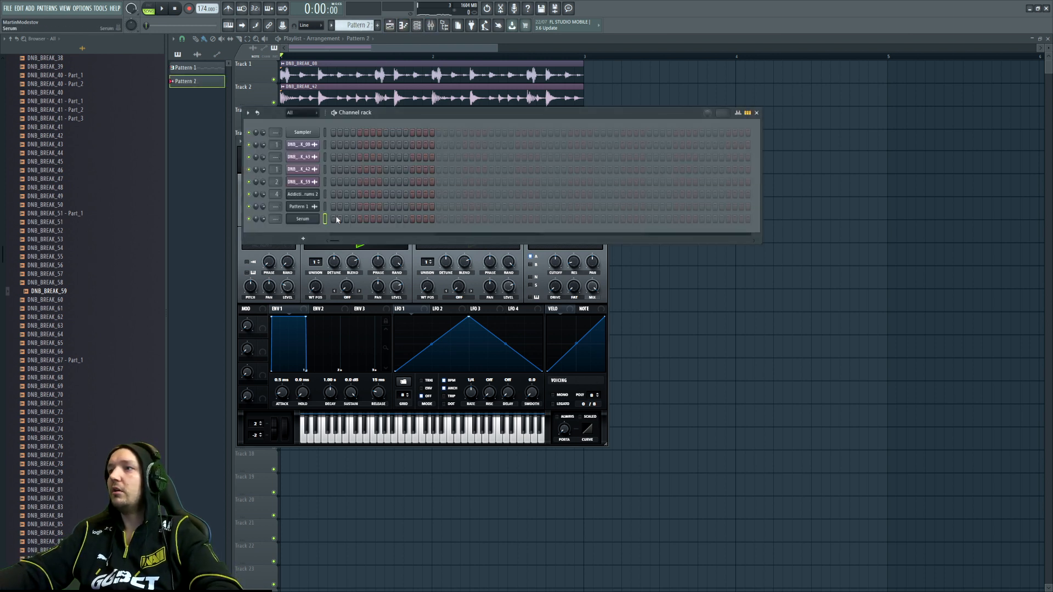
{"action": "key", "text": "F7"}
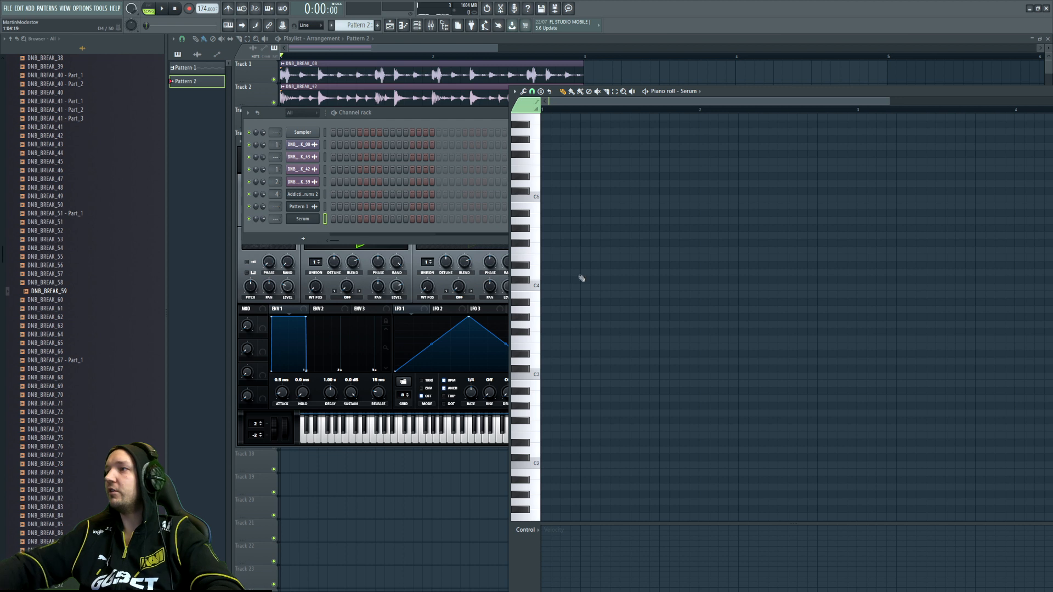
Draw two short F4 notes in bar 1, on steps 1 and 11, and play Pattern 2 in pattern mode
{"action": "scroll", "coordinate": [578, 274], "scroll_direction": "down", "scroll_amount": 2}
{"action": "left_click", "coordinate": [544, 191]}
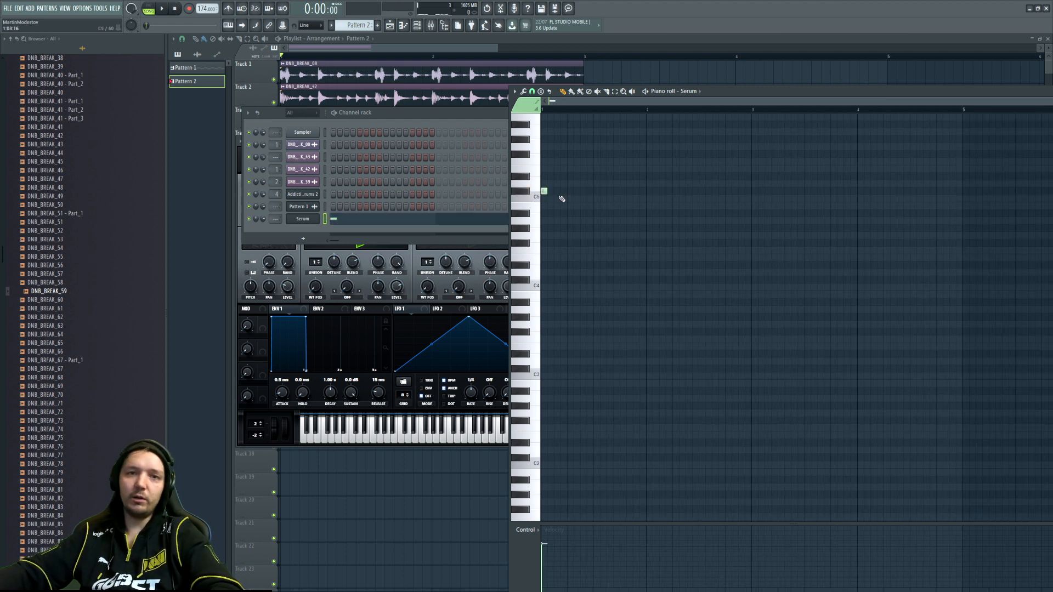
{"action": "right_click", "coordinate": [546, 193]}
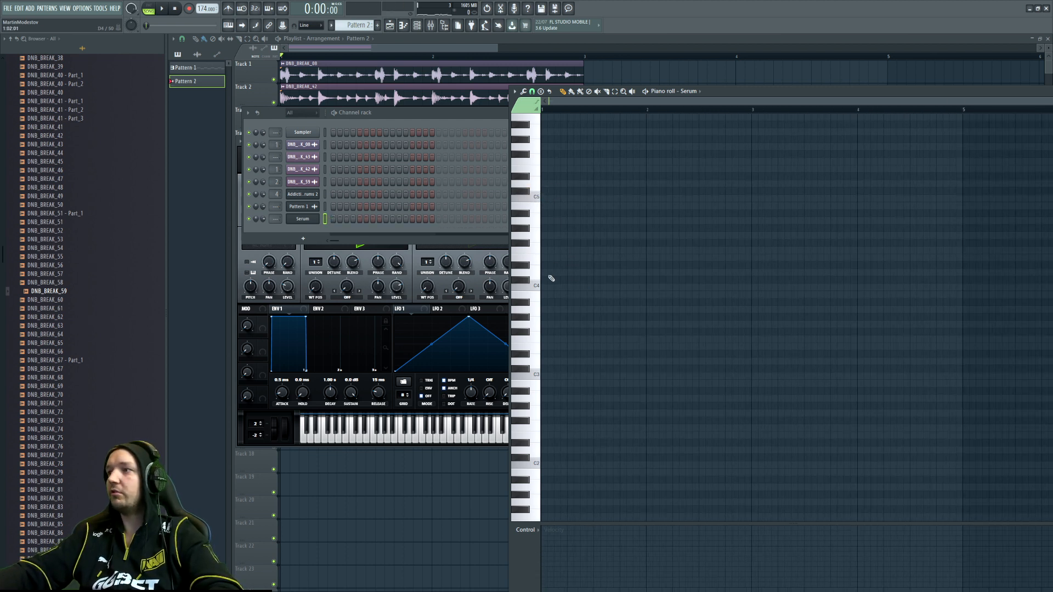
{"action": "left_click", "coordinate": [544, 252]}
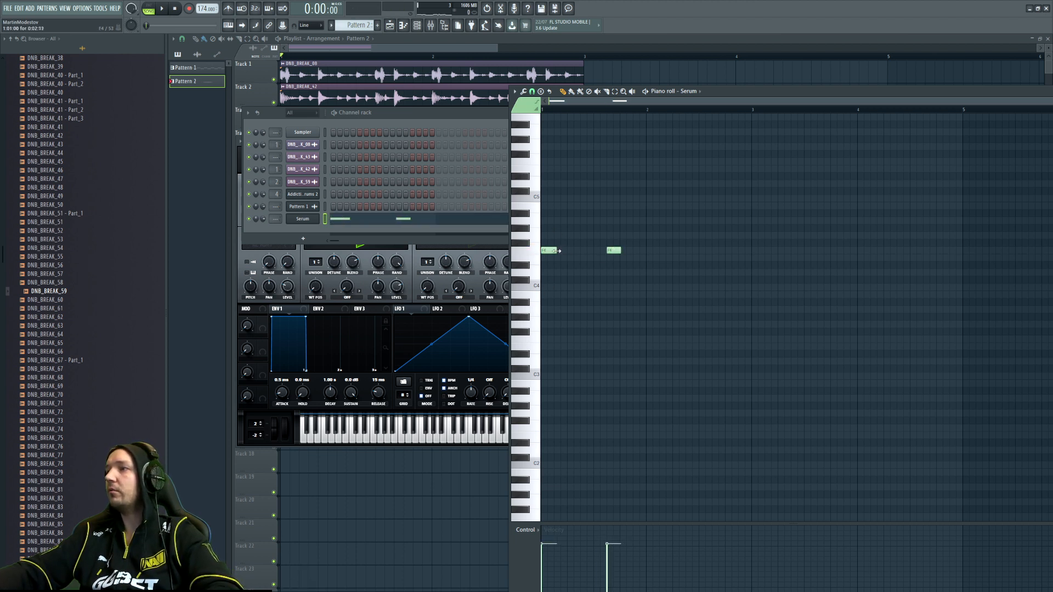
{"action": "key", "text": "ctrl+a"}
{"action": "left_click", "coordinate": [155, 11]}
{"action": "key", "text": "space"}
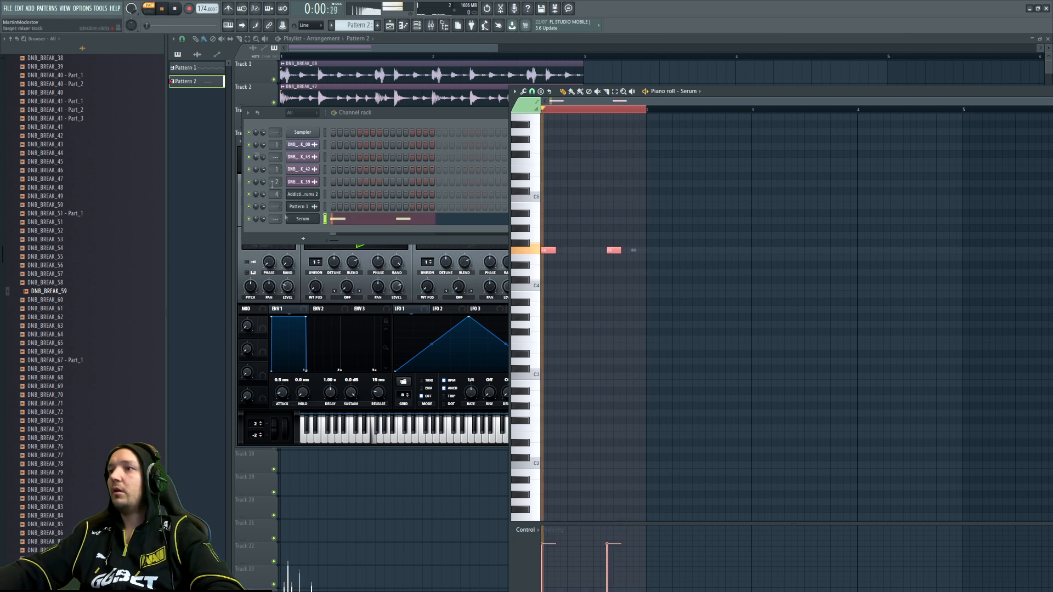
Load Analog_BD_Sin into Serum's oscillator A and shape LFO 1 as a steep downward ramp modulating the oscillator's level
{"action": "left_click", "coordinate": [302, 218]}
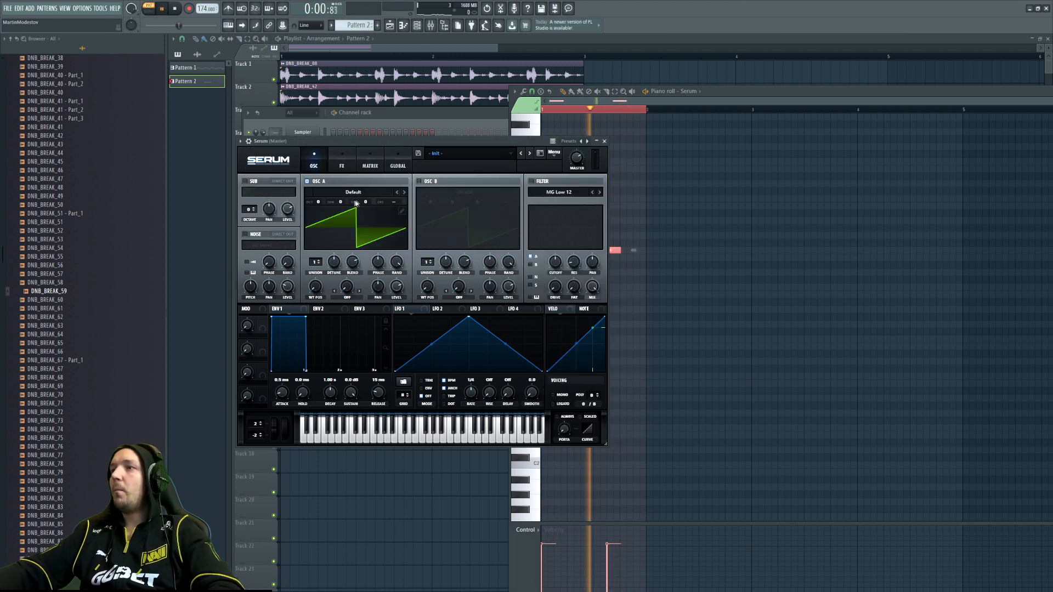
{"action": "left_click", "coordinate": [404, 193]}
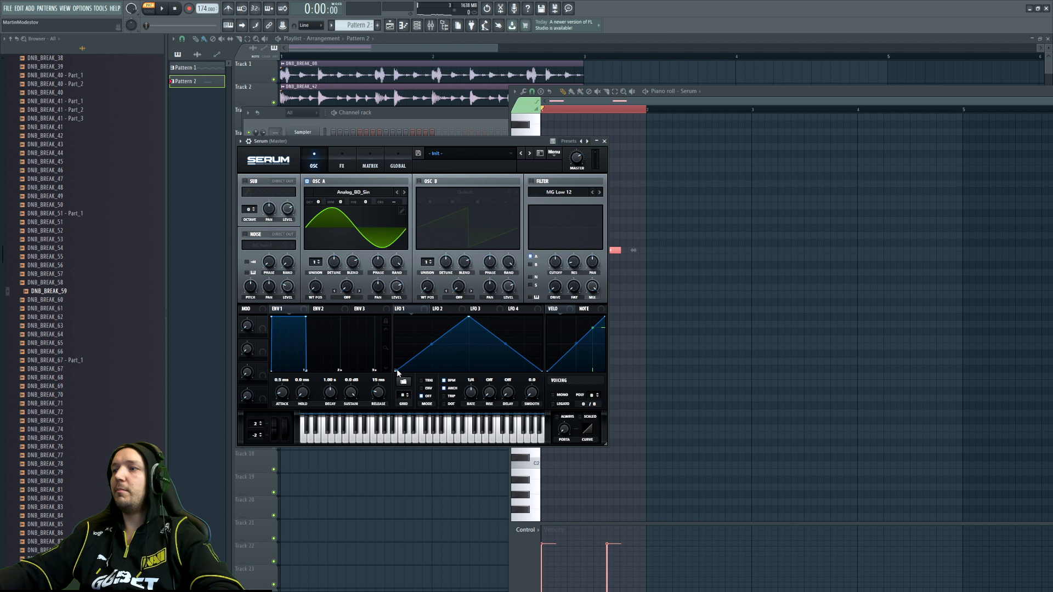
{"action": "left_click_drag", "start_coordinate": [396, 369], "coordinate": [397, 317]}
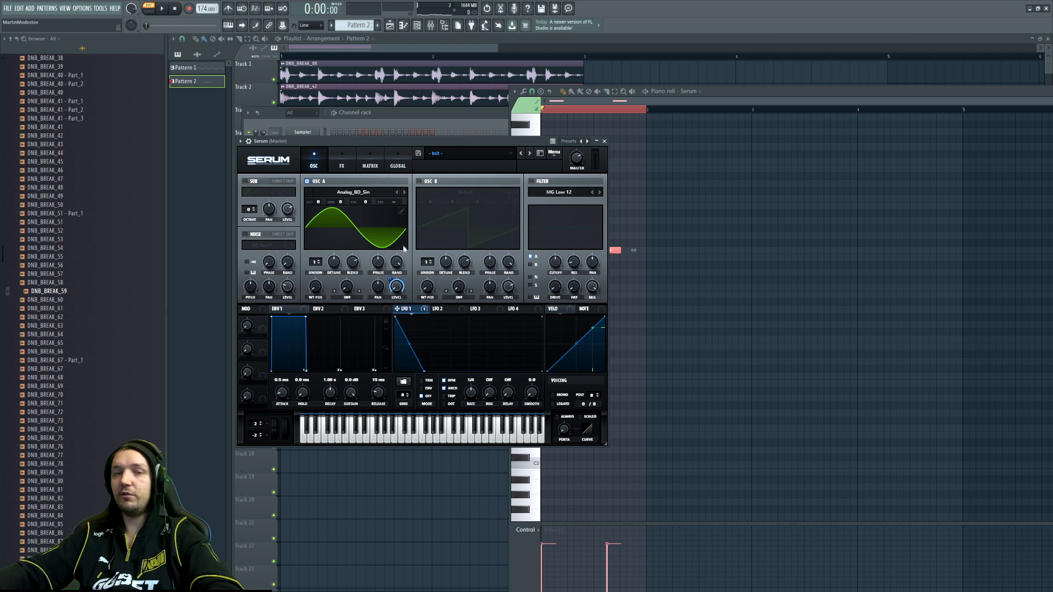
Play Pattern 2, bow LFO 1's downward ramp outward and set LFO 1 to envelope mode
{"action": "left_click", "coordinate": [162, 9]}
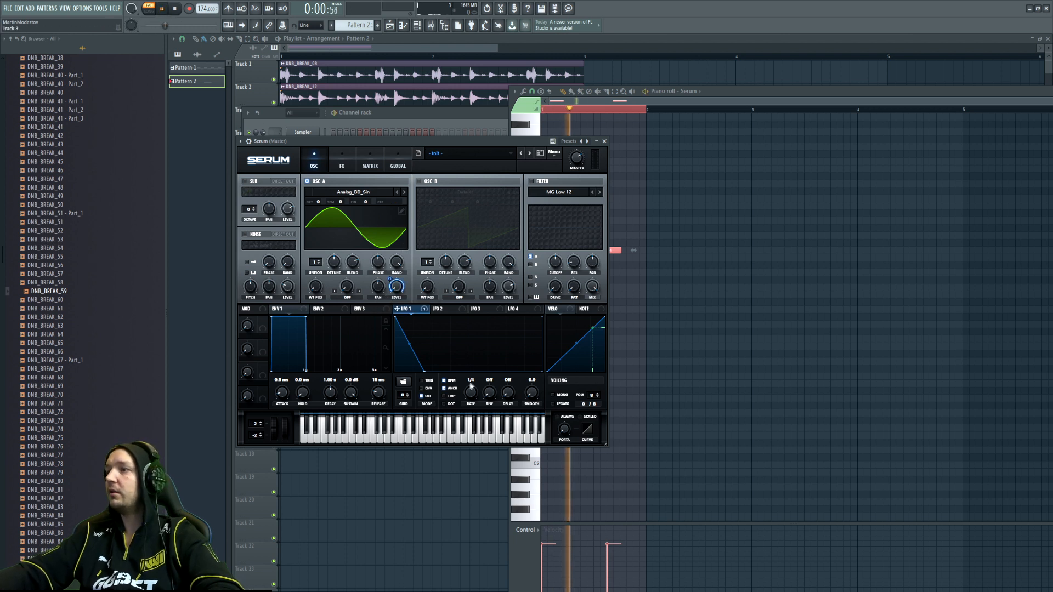
{"action": "left_click_drag", "start_coordinate": [409, 343], "coordinate": [414, 337]}
{"action": "left_click", "coordinate": [422, 389]}
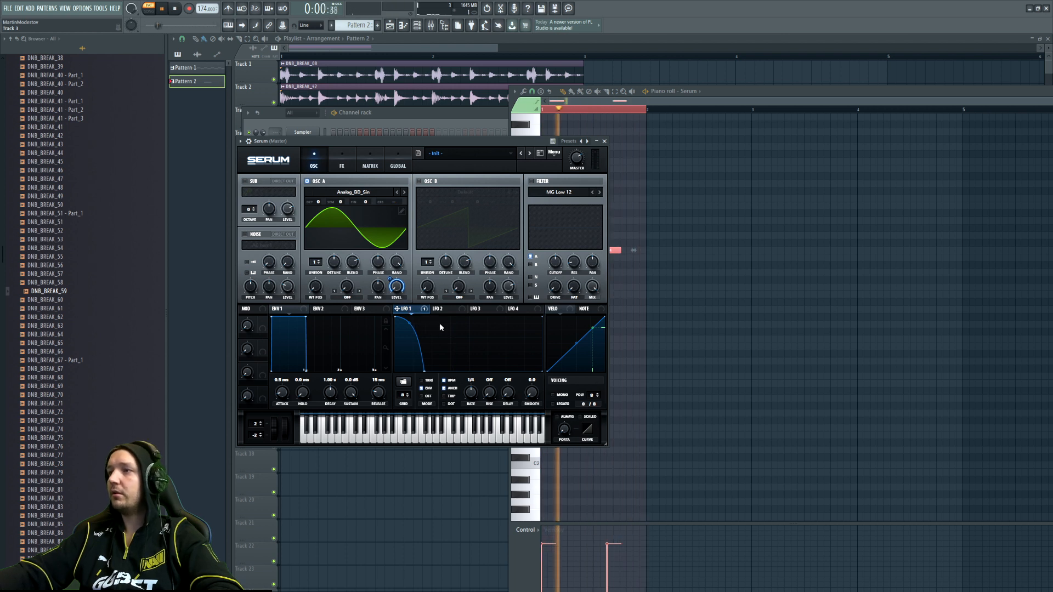
Shape LFO 2 as a steep downward ramp in envelope mode and assign it to oscillator A's coarse pitch
{"action": "left_click", "coordinate": [443, 309]}
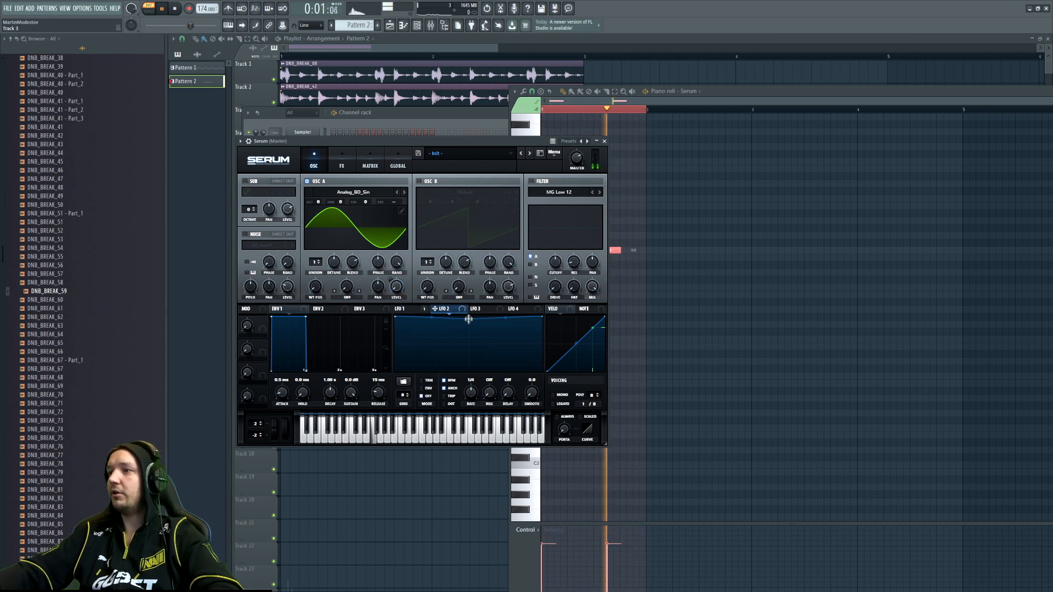
{"action": "left_click_drag", "start_coordinate": [469, 317], "coordinate": [428, 384]}
{"action": "left_click_drag", "start_coordinate": [485, 345], "coordinate": [619, 390]}
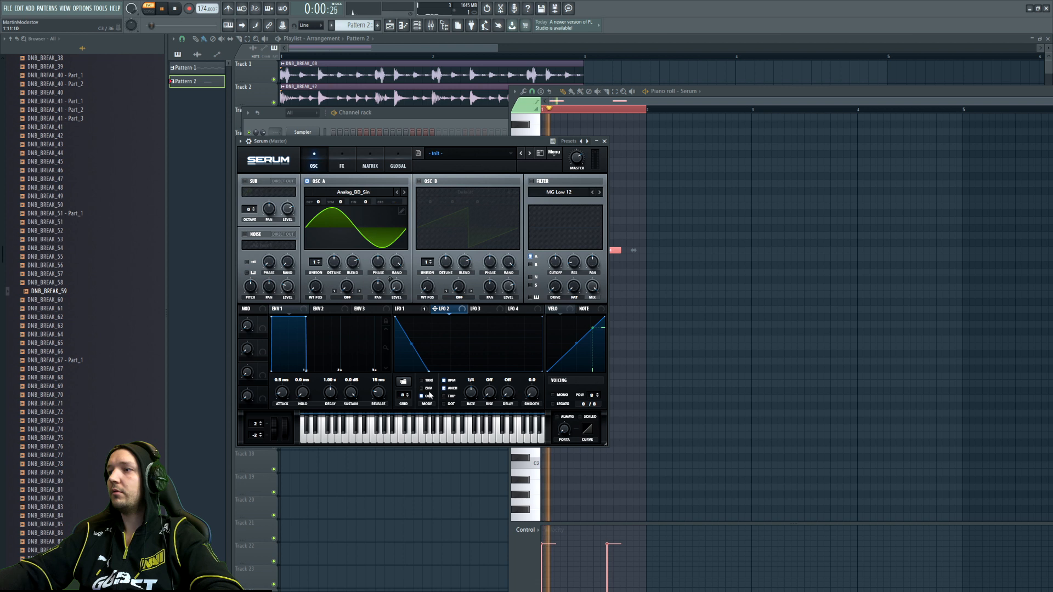
{"action": "left_click_drag", "start_coordinate": [451, 308], "coordinate": [393, 202]}
{"action": "left_click", "coordinate": [370, 164]}
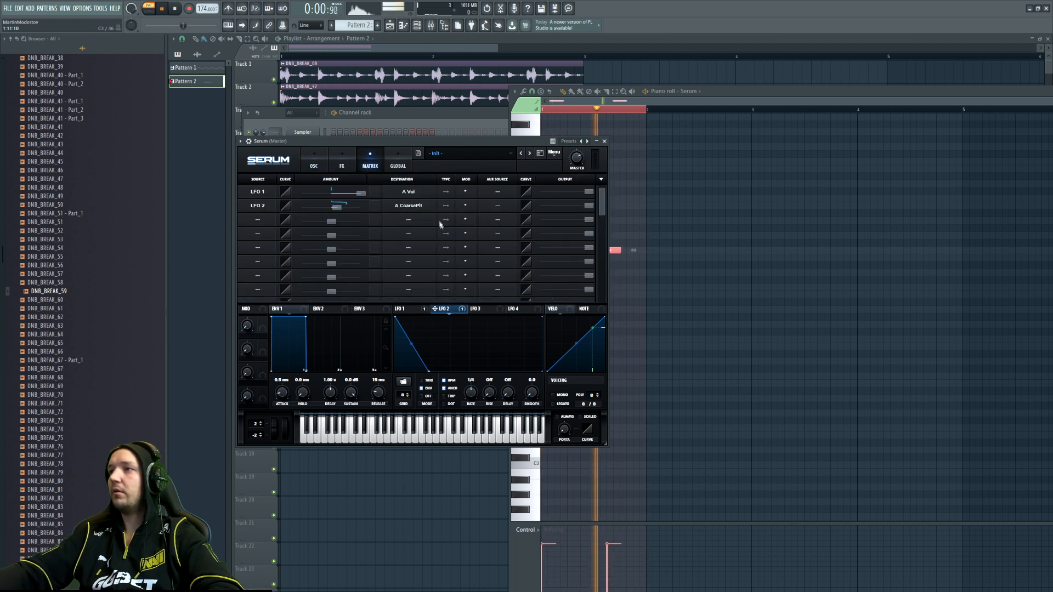
Check LFO 2's modulation routing, bow its ramp inward and set its rate to 1/8
{"action": "left_click", "coordinate": [314, 165]}
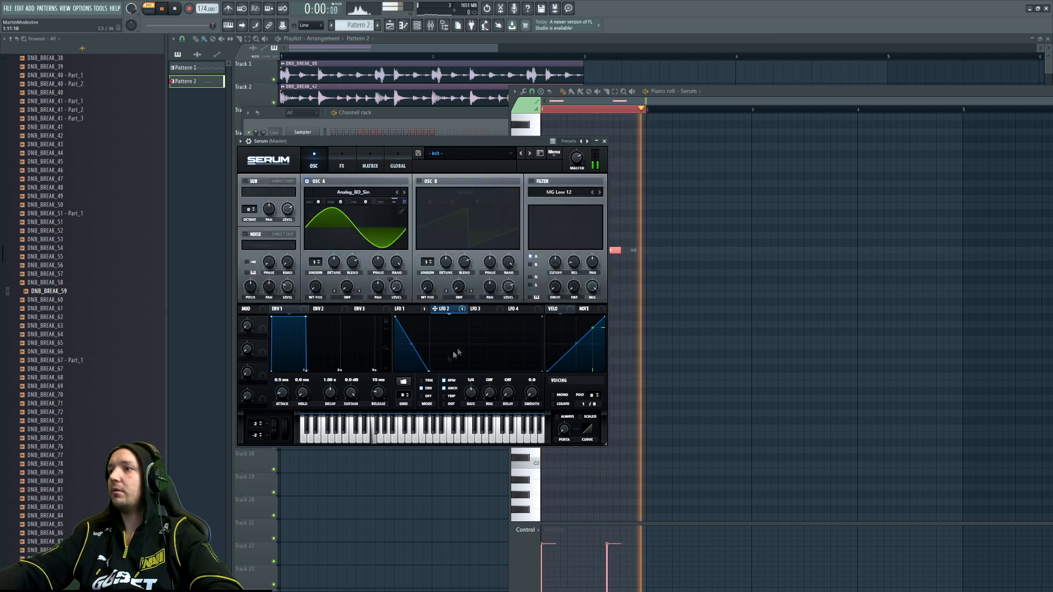
{"action": "left_click", "coordinate": [370, 165]}
{"action": "left_click", "coordinate": [314, 165]}
{"action": "left_click_drag", "start_coordinate": [409, 344], "coordinate": [411, 352]}
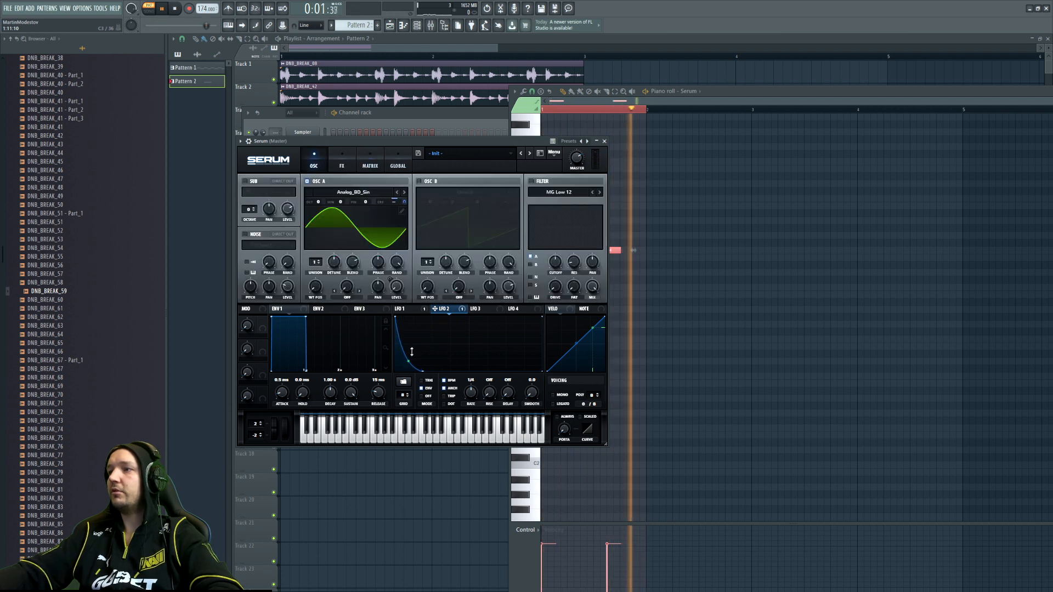
{"action": "left_click_drag", "start_coordinate": [472, 393], "coordinate": [474, 383]}
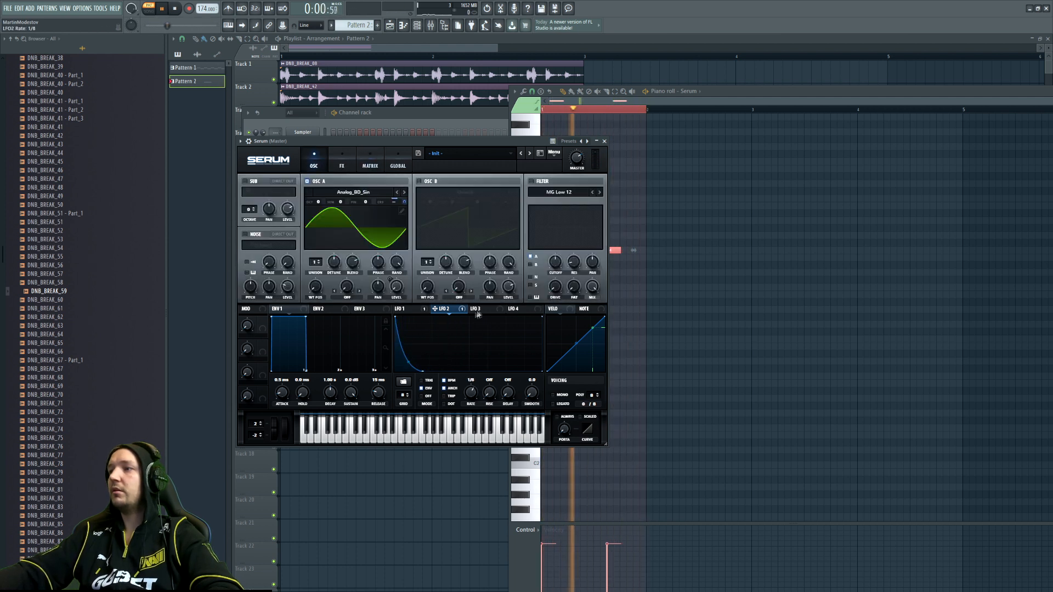
Make LFO 1's ramp longer and more rounded, and set its rate to 1/8
{"action": "left_click", "coordinate": [405, 308]}
{"action": "left_click_drag", "start_coordinate": [425, 328], "coordinate": [427, 320]}
{"action": "left_click_drag", "start_coordinate": [473, 394], "coordinate": [474, 384]}
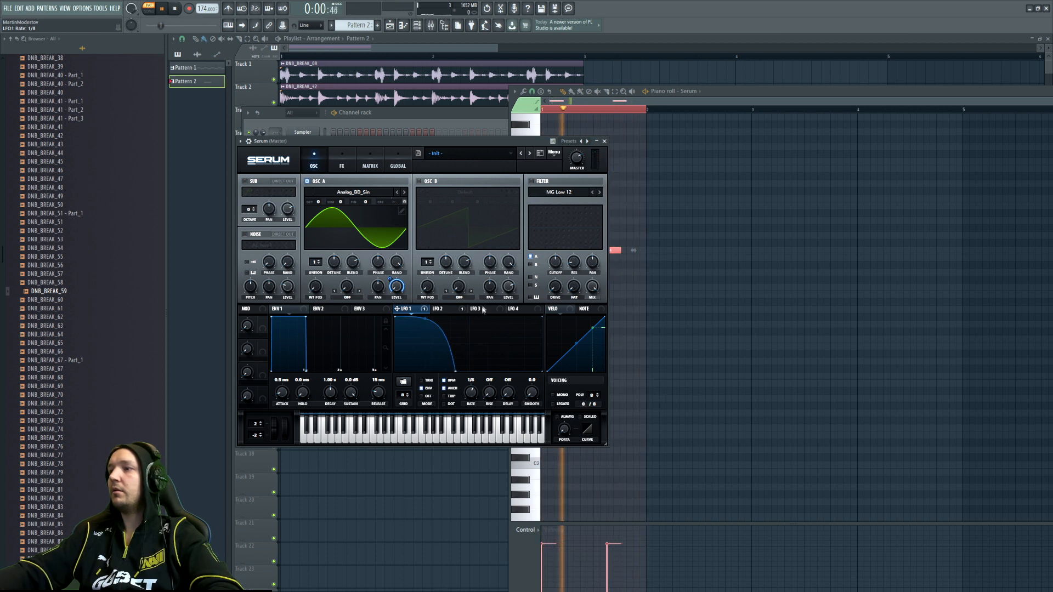
Shape LFO 3 as a steep downward ramp that falls to zero early in its cycle
{"action": "left_click", "coordinate": [482, 309]}
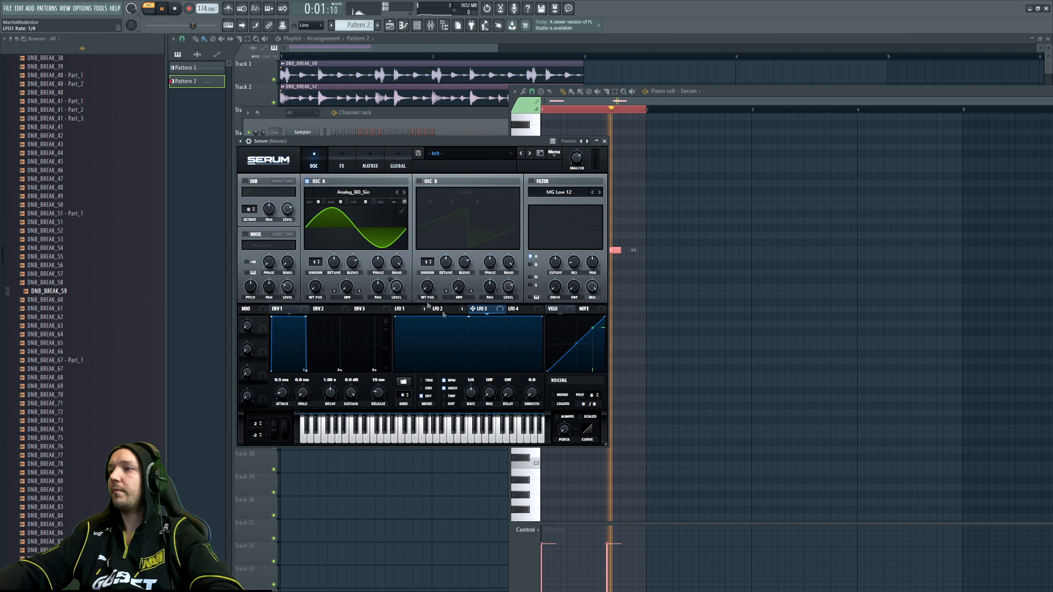
{"action": "left_click_drag", "start_coordinate": [468, 317], "coordinate": [421, 372]}
{"action": "double_click", "coordinate": [485, 371]}
{"action": "left_click_drag", "start_coordinate": [485, 371], "coordinate": [543, 372]}
Lower oscillator A by one octave and several semitones, and route LFO 3 to its coarse pitch
{"action": "left_click_drag", "start_coordinate": [319, 202], "coordinate": [395, 203]}
{"action": "left_click", "coordinate": [370, 165]}
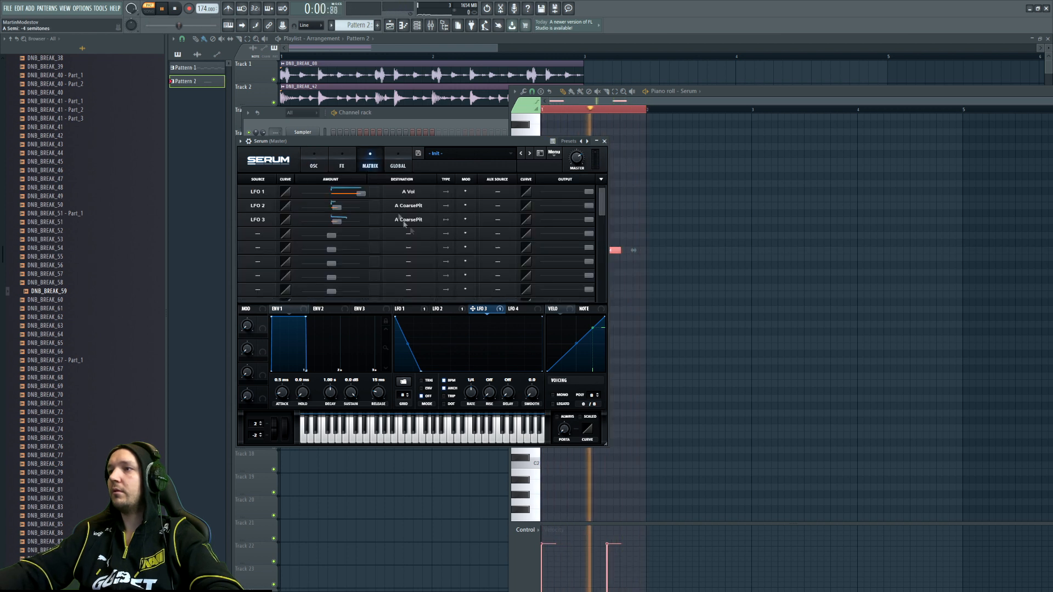
{"action": "left_click", "coordinate": [447, 217]}
{"action": "left_click", "coordinate": [314, 166]}
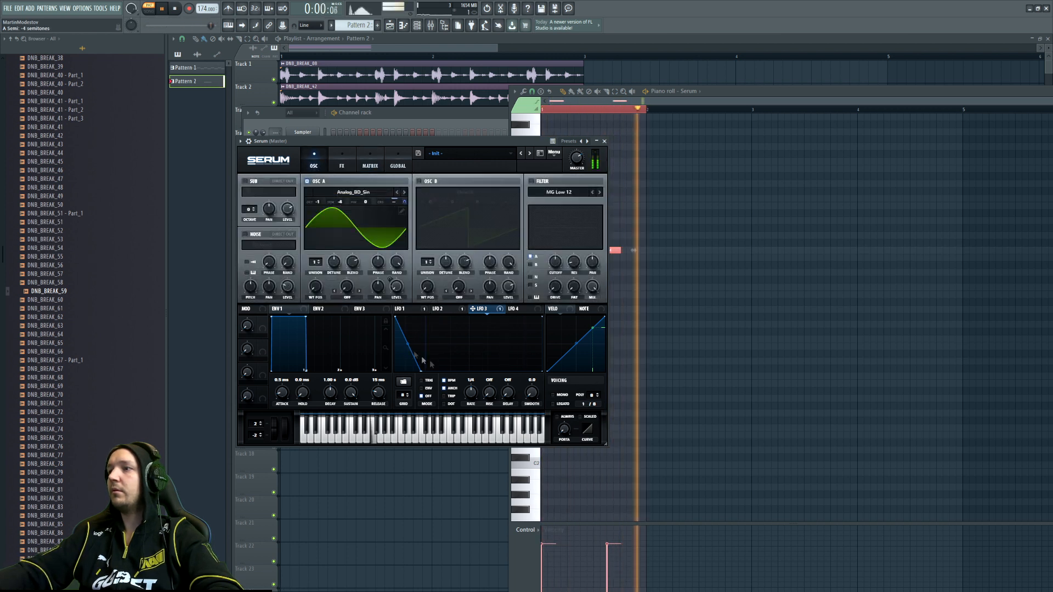
Bow LFO 3's ramp sharply inward in envelope mode and compare it with the shapes of LFO 2 and LFO 1
{"action": "left_click_drag", "start_coordinate": [407, 343], "coordinate": [406, 355]}
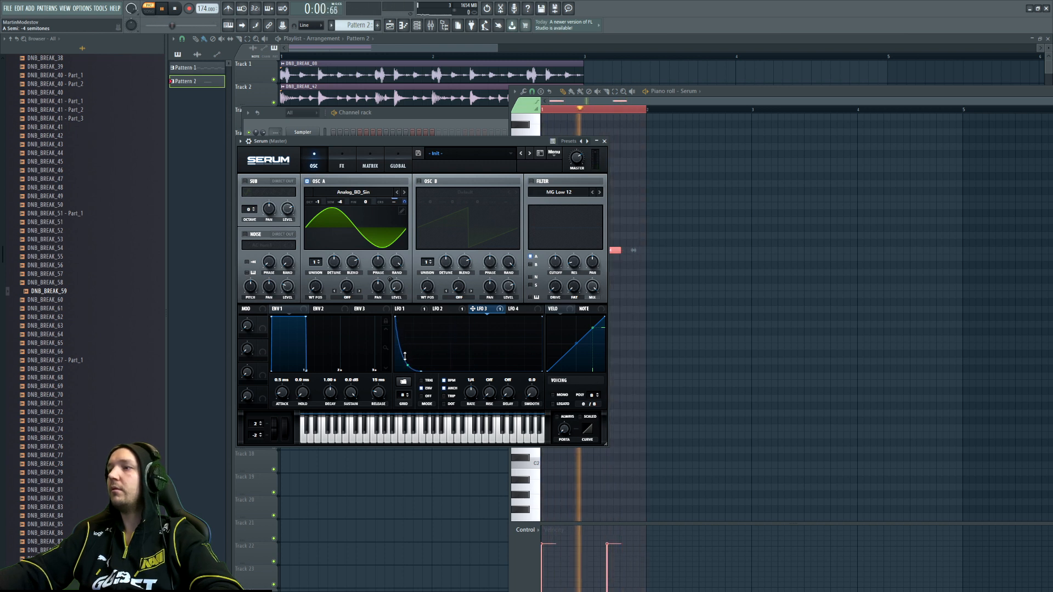
{"action": "left_click", "coordinate": [446, 311]}
{"action": "left_click", "coordinate": [406, 309]}
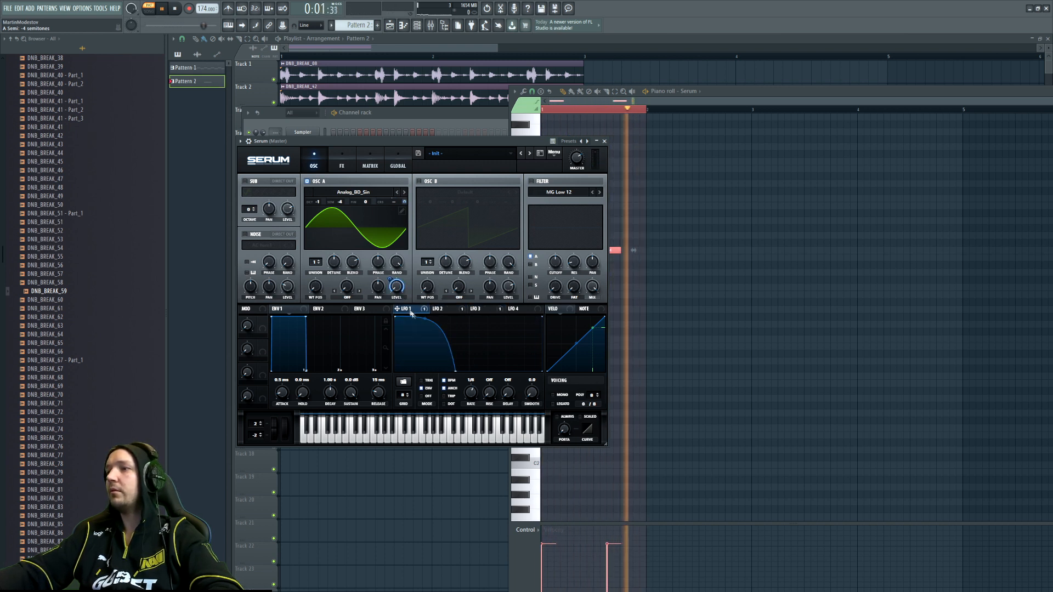
Lower oscillator A's semitone tuning further and set its random phase to 0%
{"action": "left_click", "coordinate": [446, 310]}
{"action": "left_click_drag", "start_coordinate": [340, 202], "coordinate": [339, 224]}
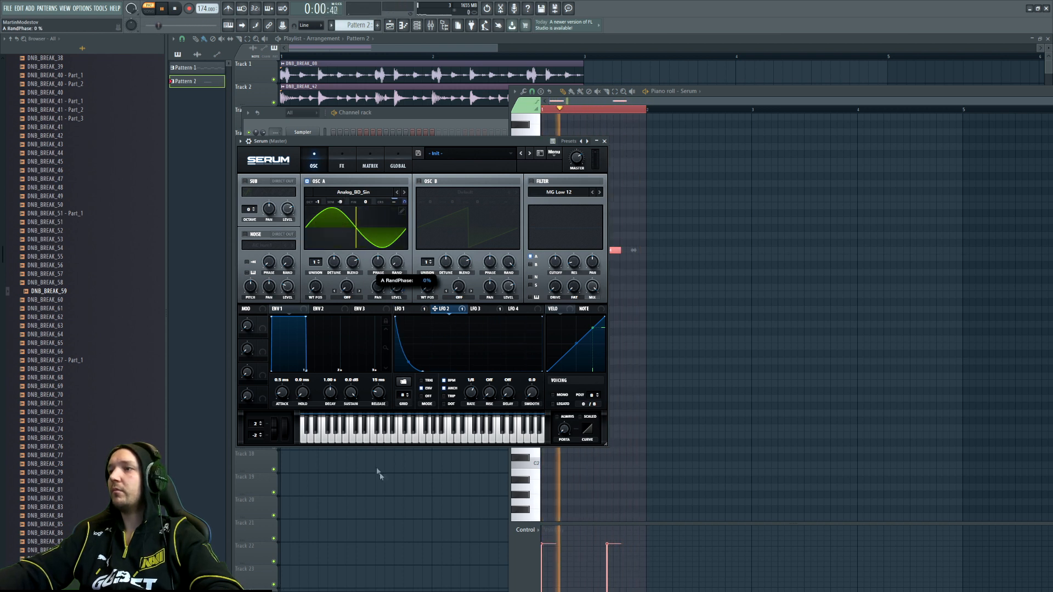
Enable Serum's noise oscillator with AC hum1 and assign LFO 4 to its level
{"action": "left_click", "coordinate": [252, 237]}
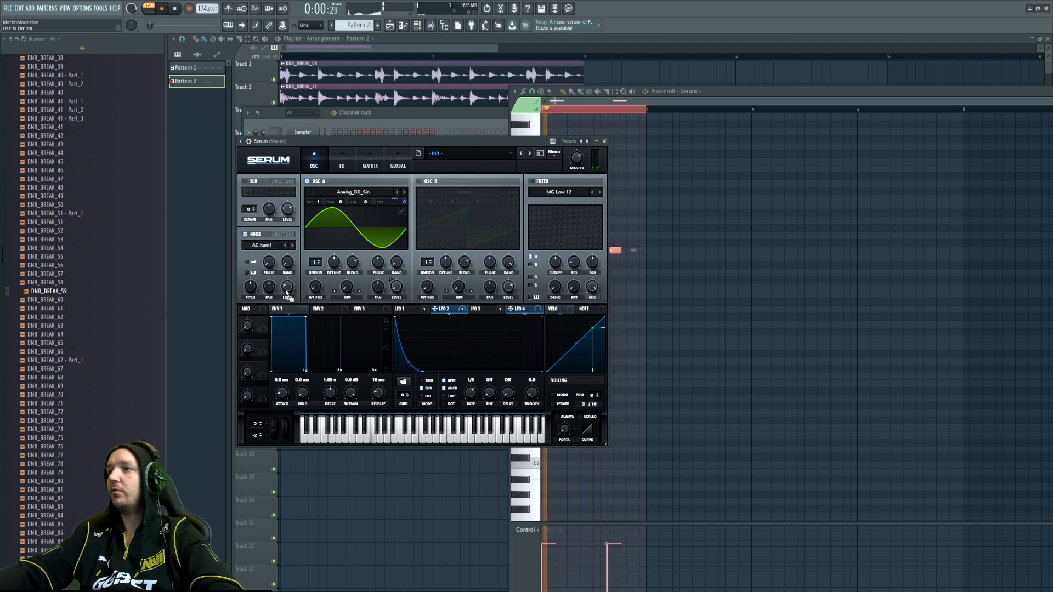
{"action": "left_click_drag", "start_coordinate": [285, 293], "coordinate": [287, 288]}
{"action": "left_click_drag", "start_coordinate": [287, 288], "coordinate": [287, 314]}
Shape LFO 4 as a quick rise with a curved decay, in envelope mode at 1/8 rate, with modulation amount 40
{"action": "left_click_drag", "start_coordinate": [469, 317], "coordinate": [405, 317]}
{"action": "double_click", "coordinate": [440, 356]}
{"action": "left_click_drag", "start_coordinate": [440, 355], "coordinate": [471, 384]}
{"action": "left_click", "coordinate": [426, 389]}
{"action": "left_click_drag", "start_coordinate": [426, 344], "coordinate": [426, 355]}
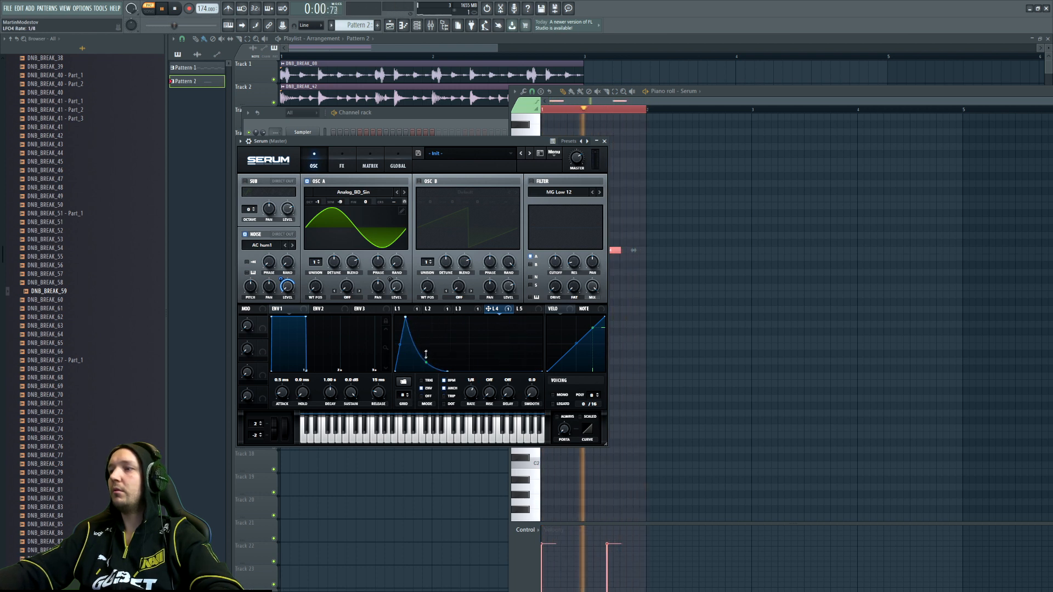
{"action": "left_click_drag", "start_coordinate": [281, 279], "coordinate": [281, 290]}
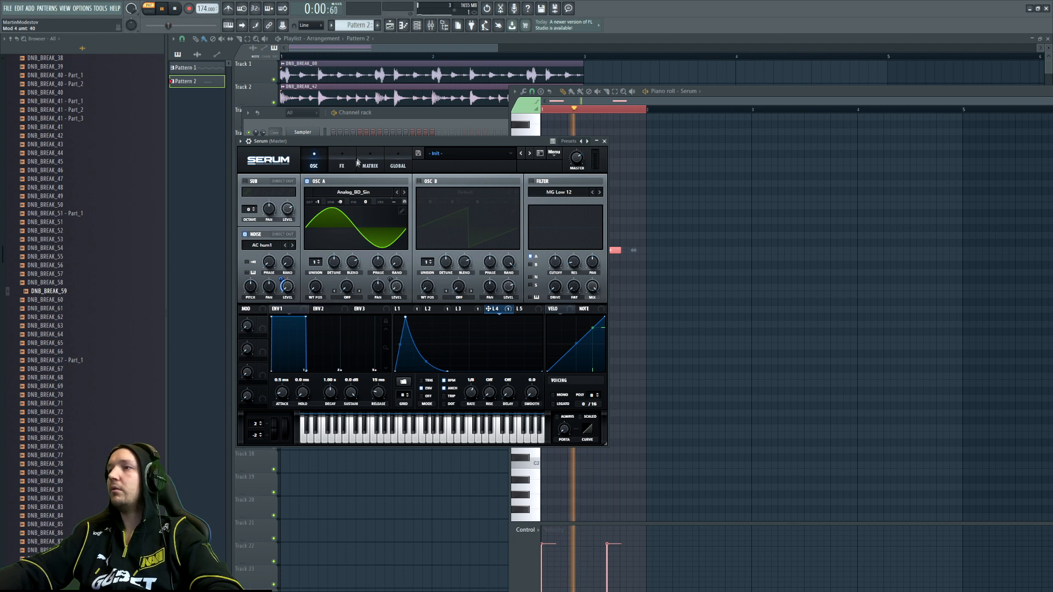
Add Tube distortion with 37% drive and a compressor with 6.9 dB gain to Serum's effects, and stop playback
{"action": "left_click", "coordinate": [342, 160]}
{"action": "left_click", "coordinate": [248, 196]}
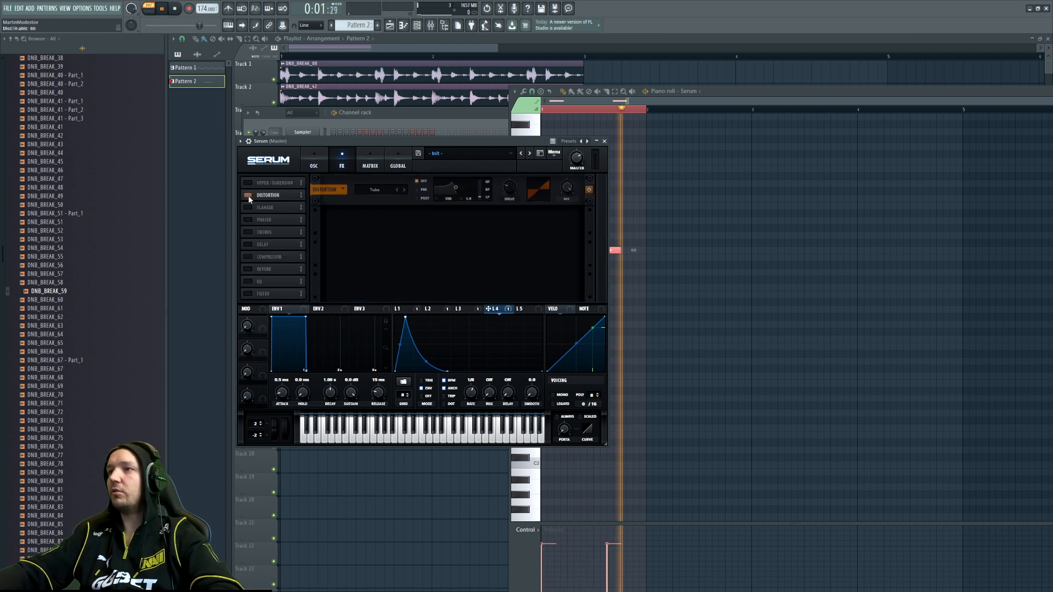
{"action": "left_click_drag", "start_coordinate": [518, 172], "coordinate": [516, 180]}
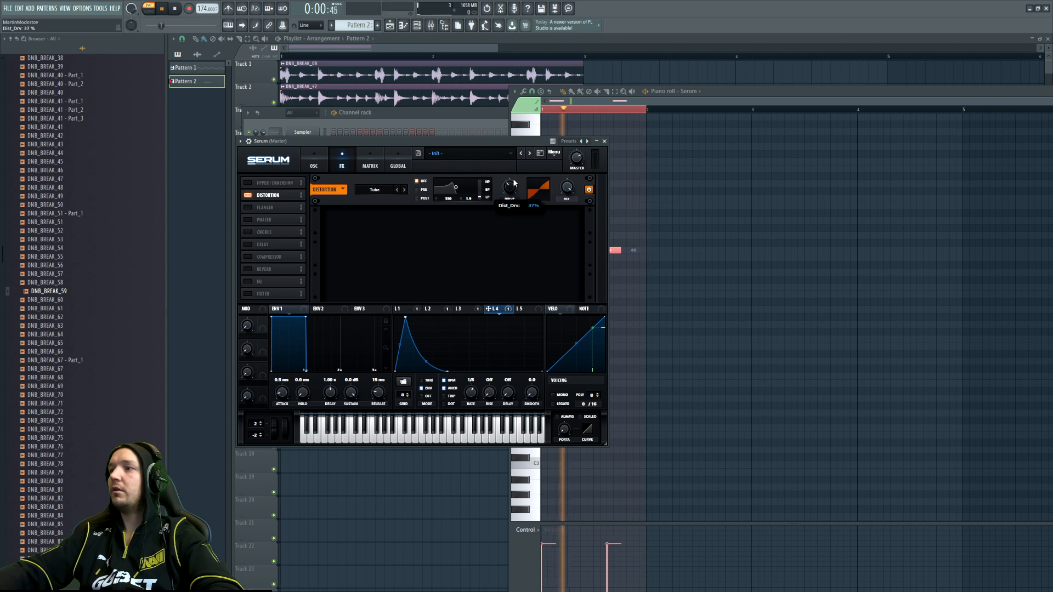
{"action": "left_click", "coordinate": [248, 257]}
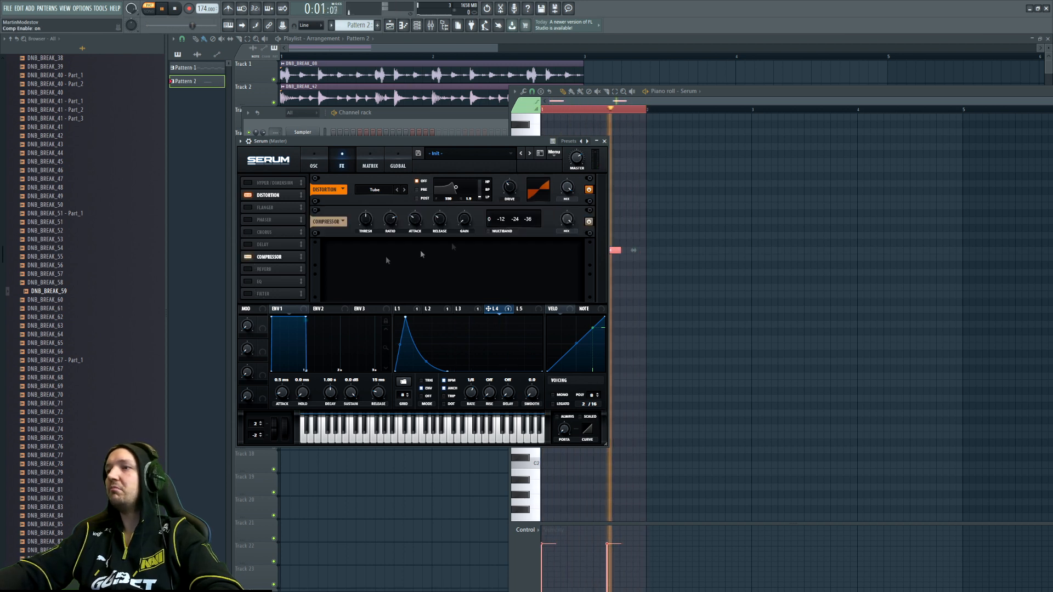
{"action": "left_click_drag", "start_coordinate": [464, 221], "coordinate": [473, 211]}
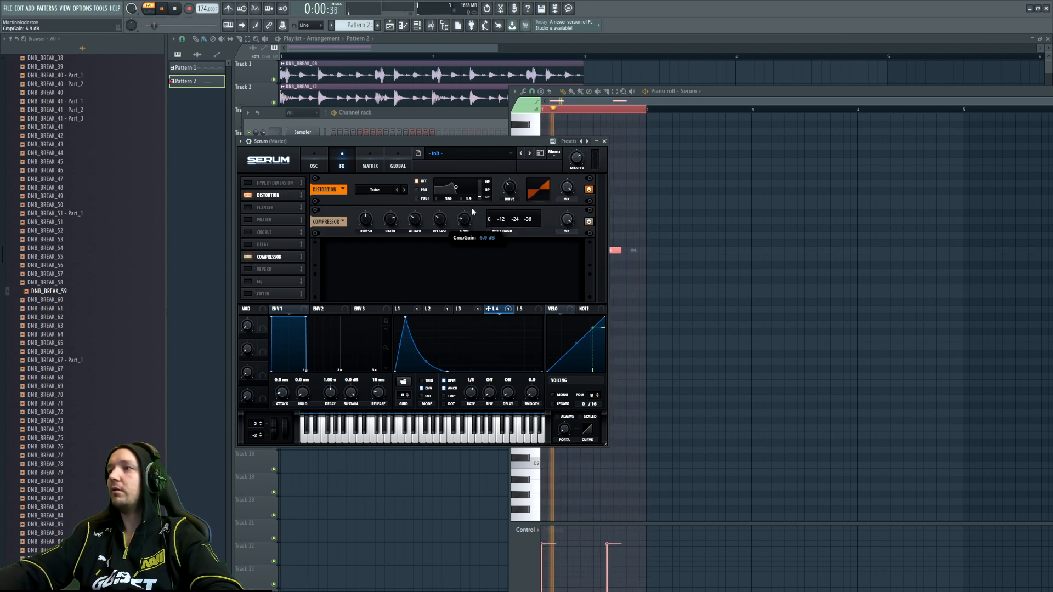
{"action": "left_click", "coordinate": [452, 128]}
{"action": "key", "text": "space"}
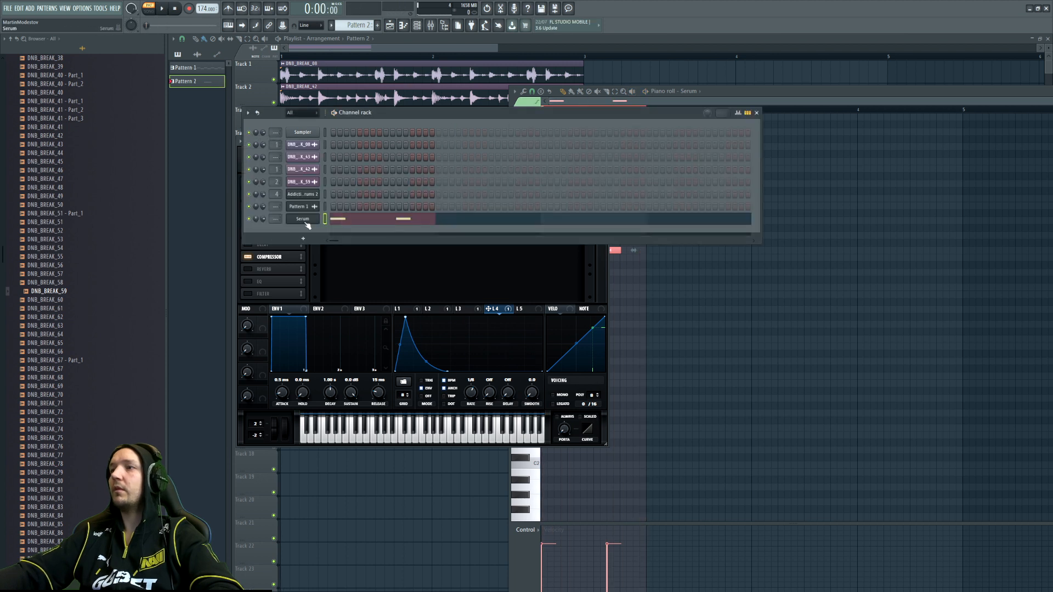
Place Pattern 2 on Track 7 in bar 1, duplicate it into bar 2 and play the song
{"action": "key", "text": "F12"}
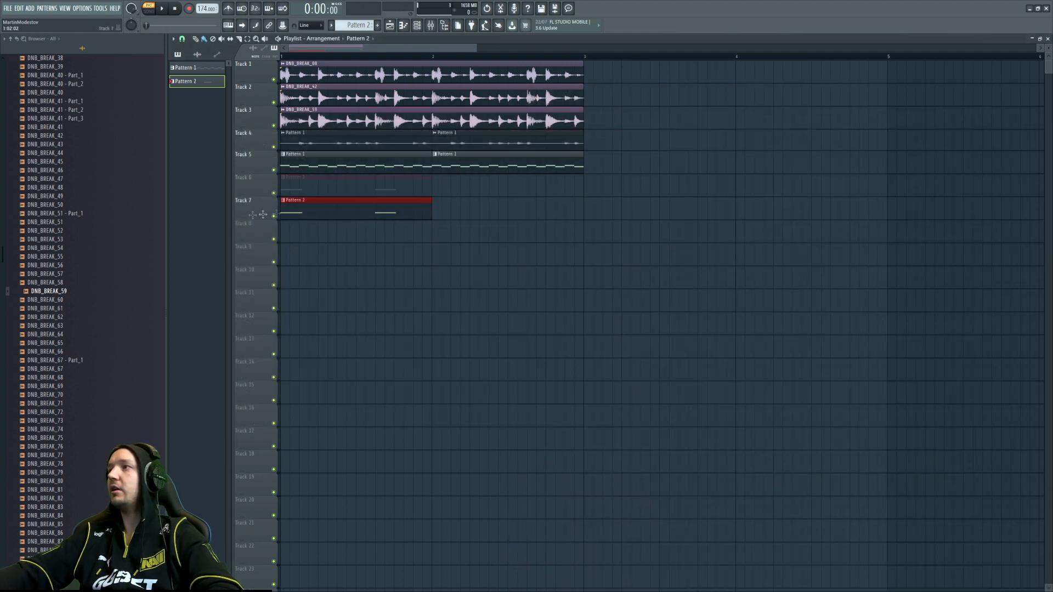
{"action": "key", "text": "space"}
{"action": "left_click_drag", "start_coordinate": [383, 207], "coordinate": [535, 207]}
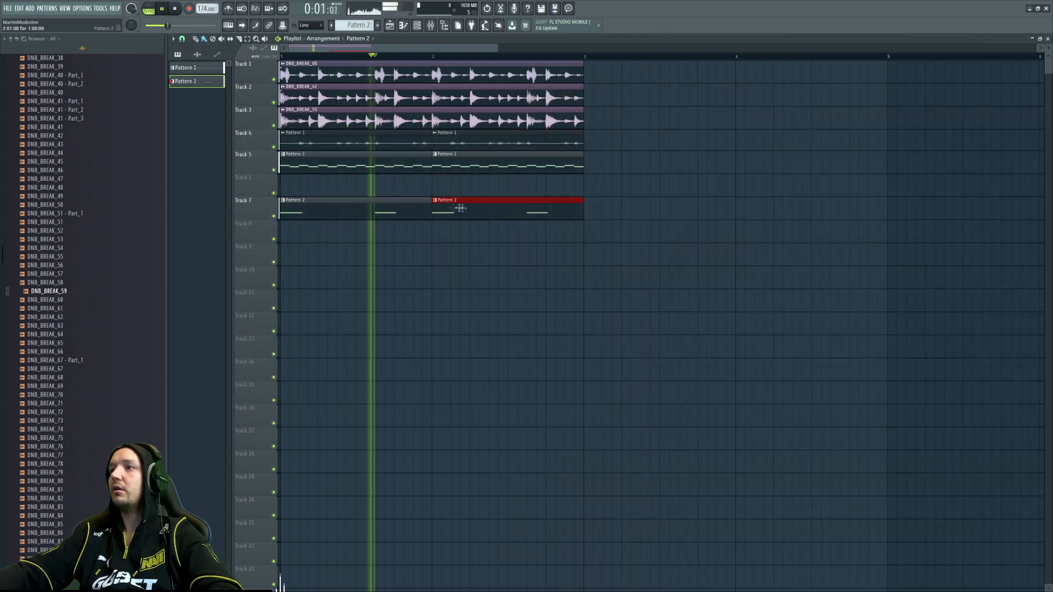
Reopen Serum from the Channel rack, lengthen LFO 1's level ramp and stop playback
{"action": "left_click", "coordinate": [418, 28]}
{"action": "left_click", "coordinate": [302, 219]}
{"action": "key", "text": "space"}
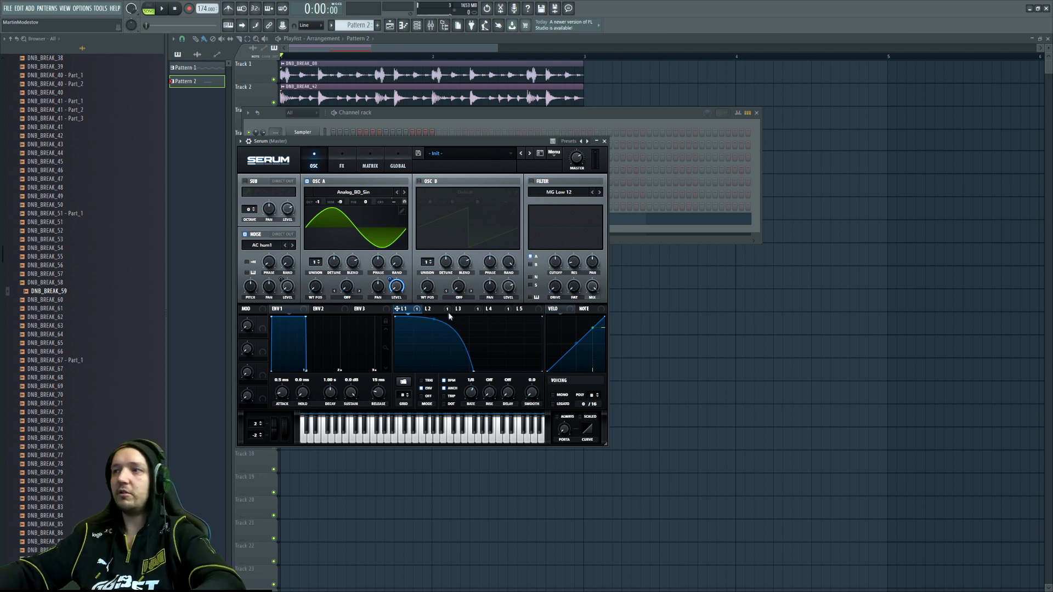
{"action": "left_click", "coordinate": [433, 309]}
{"action": "left_click", "coordinate": [411, 309]}
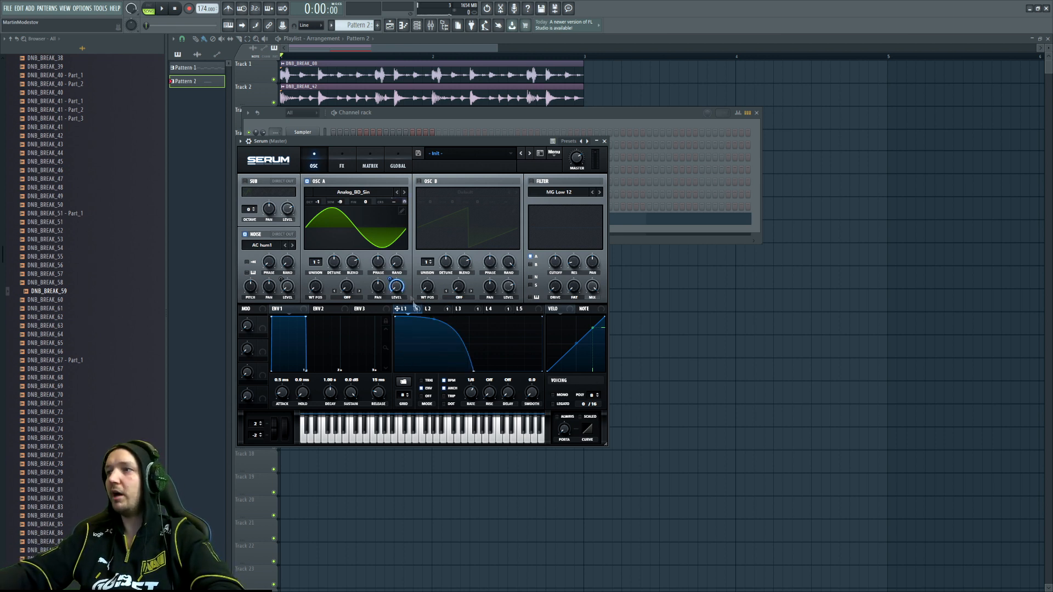
Enable Serum's EQ, try a low-band boost during playback and reset that gain to 0 dB
{"action": "left_click", "coordinate": [340, 167]}
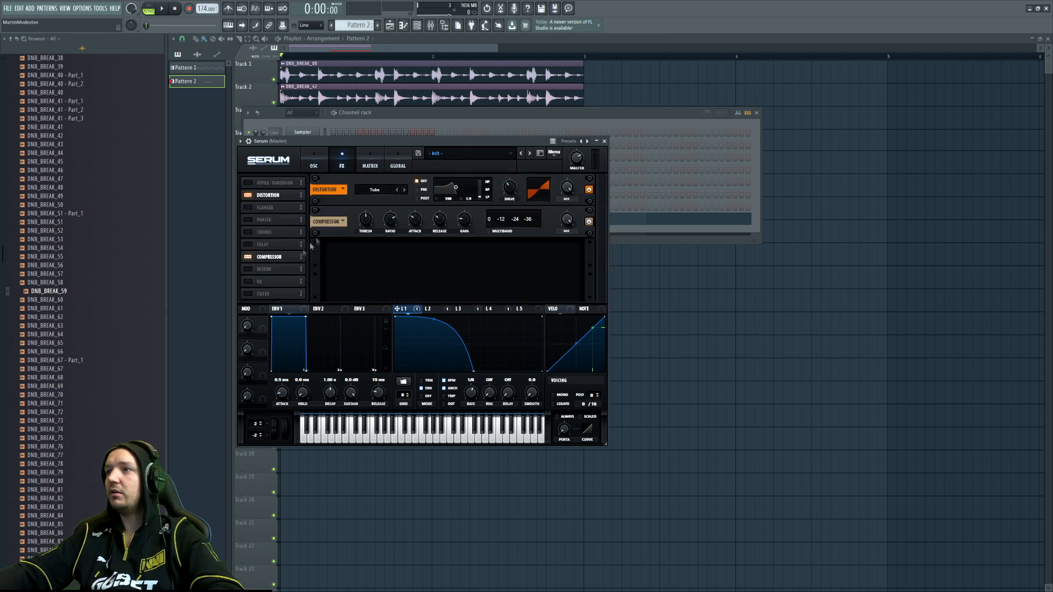
{"action": "left_click", "coordinate": [248, 281]}
{"action": "key", "text": "space"}
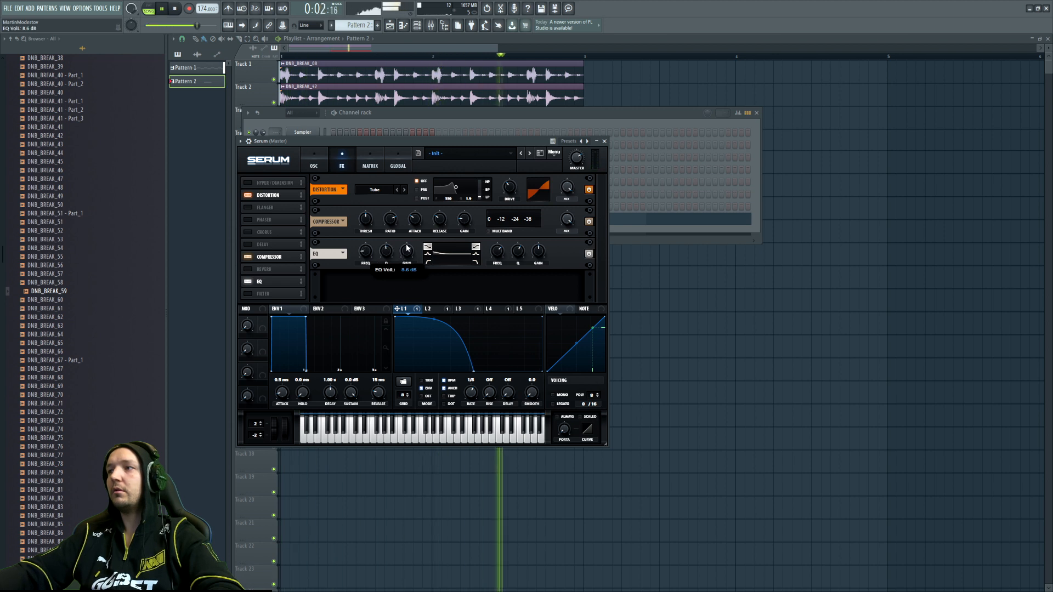
{"action": "double_click", "coordinate": [407, 251]}
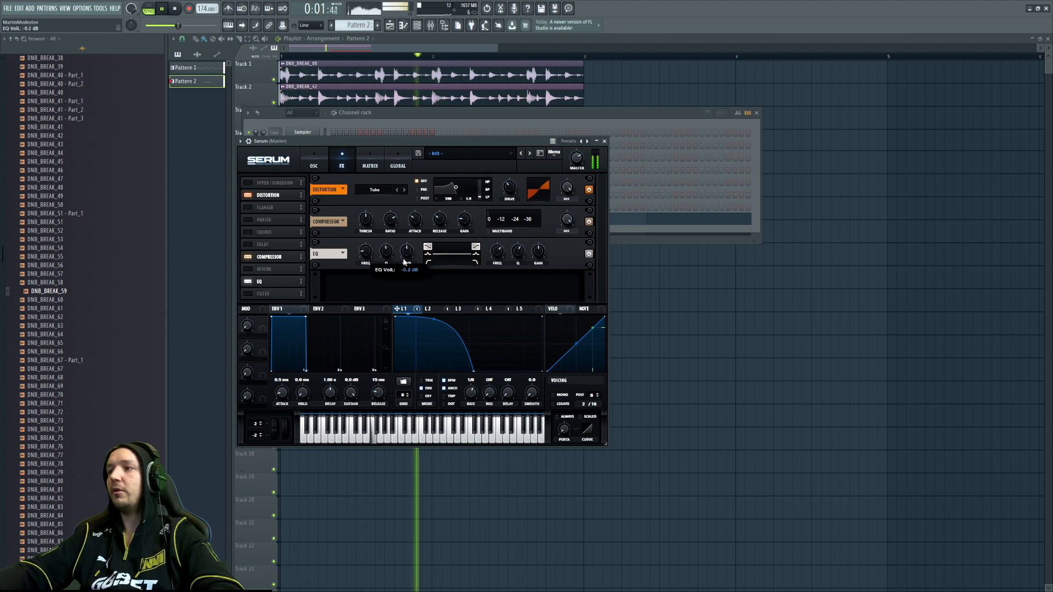
{"action": "left_click", "coordinate": [318, 165]}
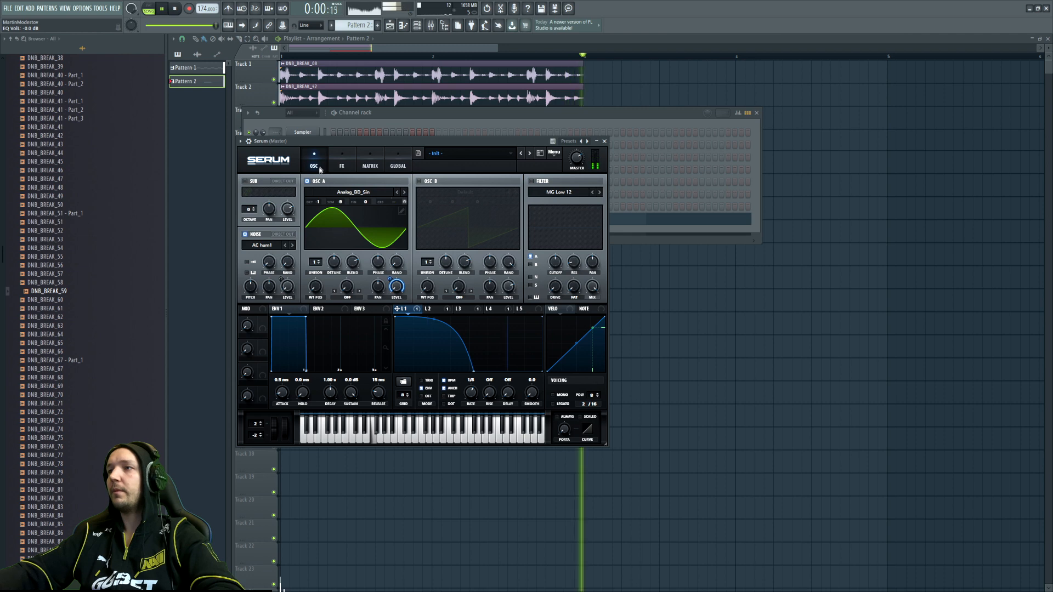
{"action": "left_click", "coordinate": [437, 309]}
{"action": "key", "text": "space"}
Route Serum to mixer Insert 5 and load FabFilter Pro-Q 3 on that track
{"action": "key", "text": "F9"}
{"action": "left_click", "coordinate": [367, 365]}
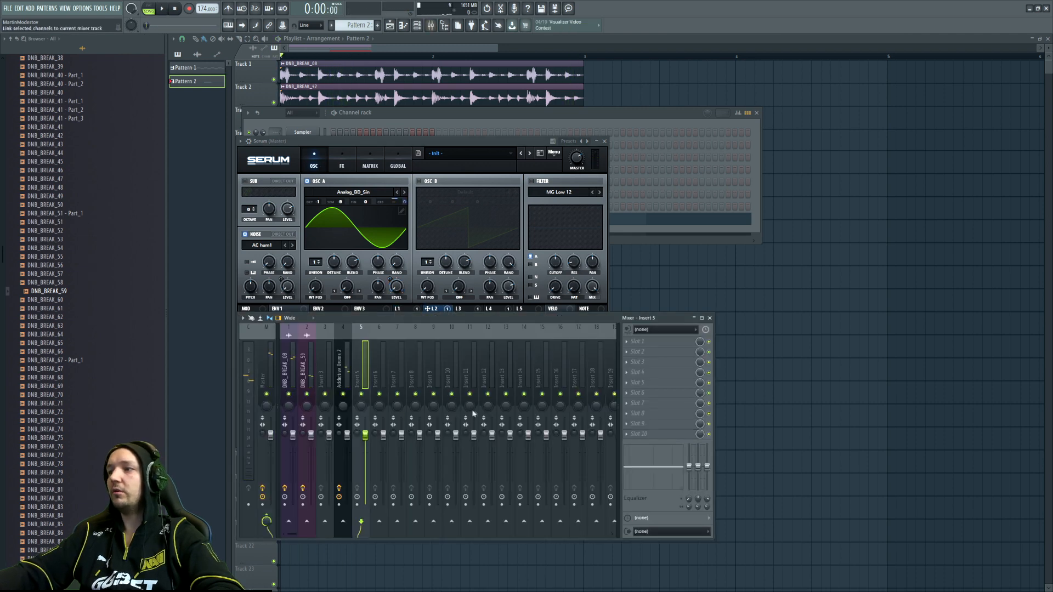
{"action": "key", "text": "ctrl+l"}
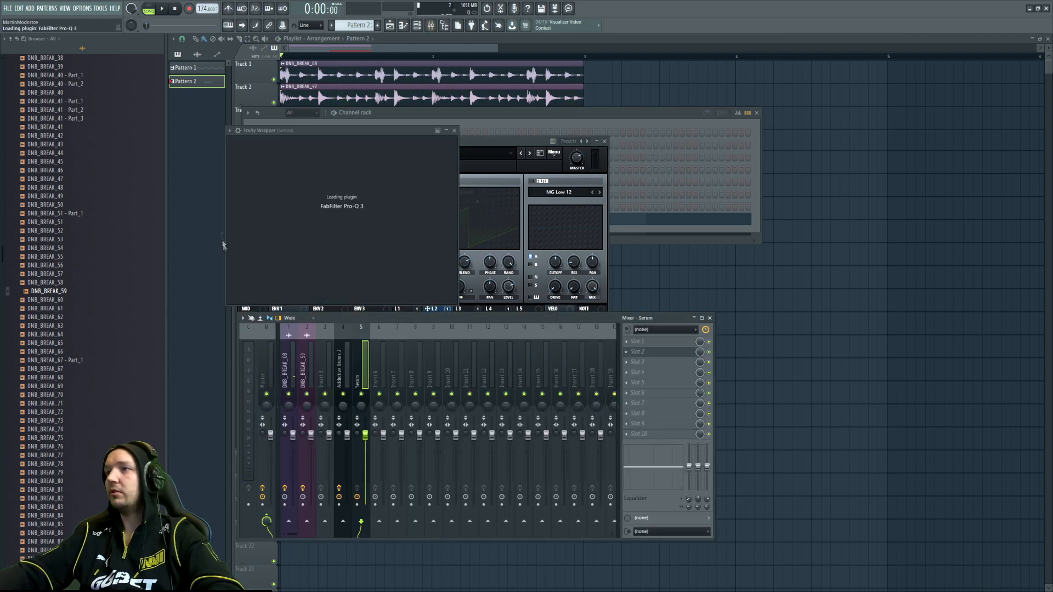
Add a low cut and a slight bell dip at about 60 Hz to Serum in Pro-Q 3 while playing the song
{"action": "key", "text": "space"}
{"action": "left_click_drag", "start_coordinate": [237, 203], "coordinate": [300, 213]}
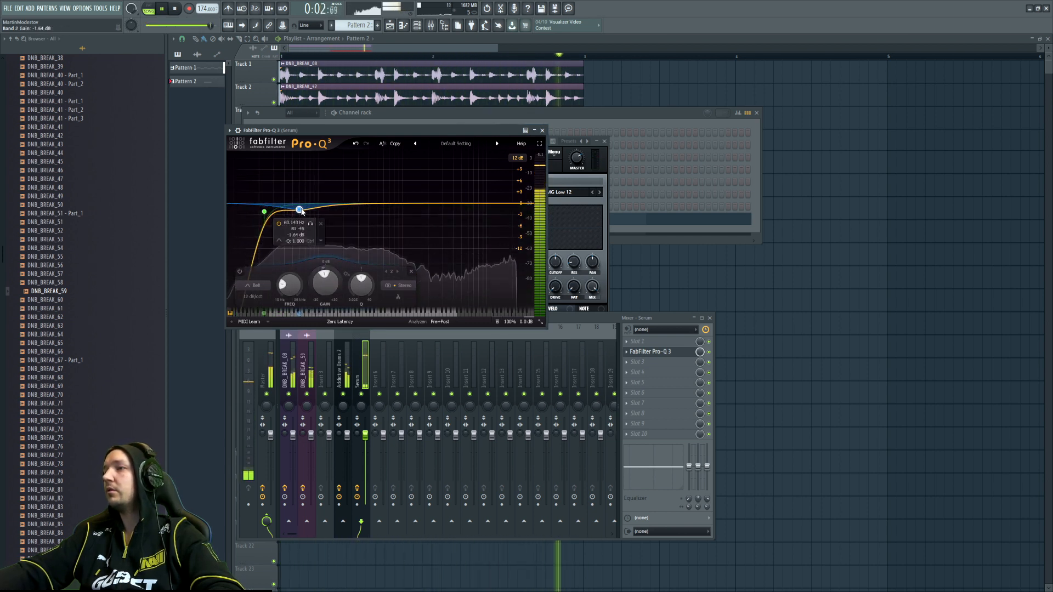
{"action": "key", "text": "space"}
Reopen Pattern 2's Channel rack and add a second Serum instance after the existing Serum layer
{"action": "left_click", "coordinate": [642, 365]}
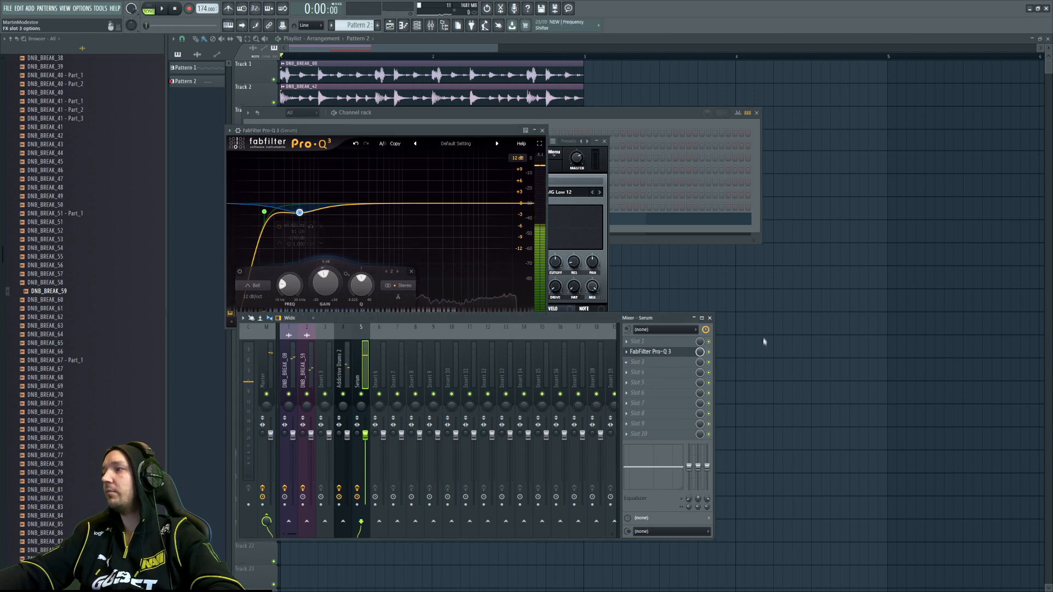
{"action": "key", "text": "space"}
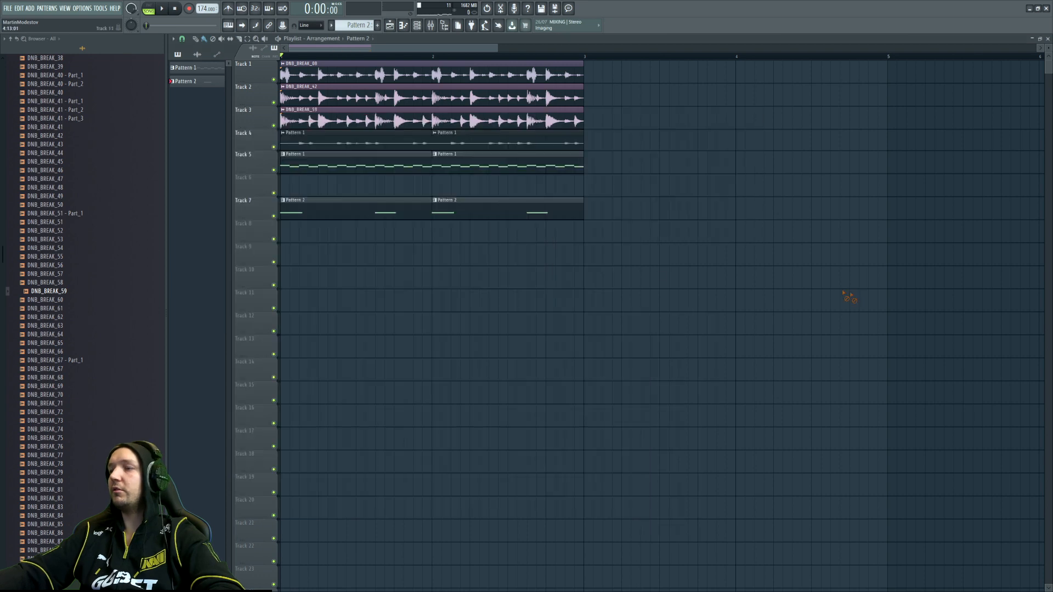
{"action": "double_click", "coordinate": [330, 206]}
{"action": "left_click", "coordinate": [328, 219]}
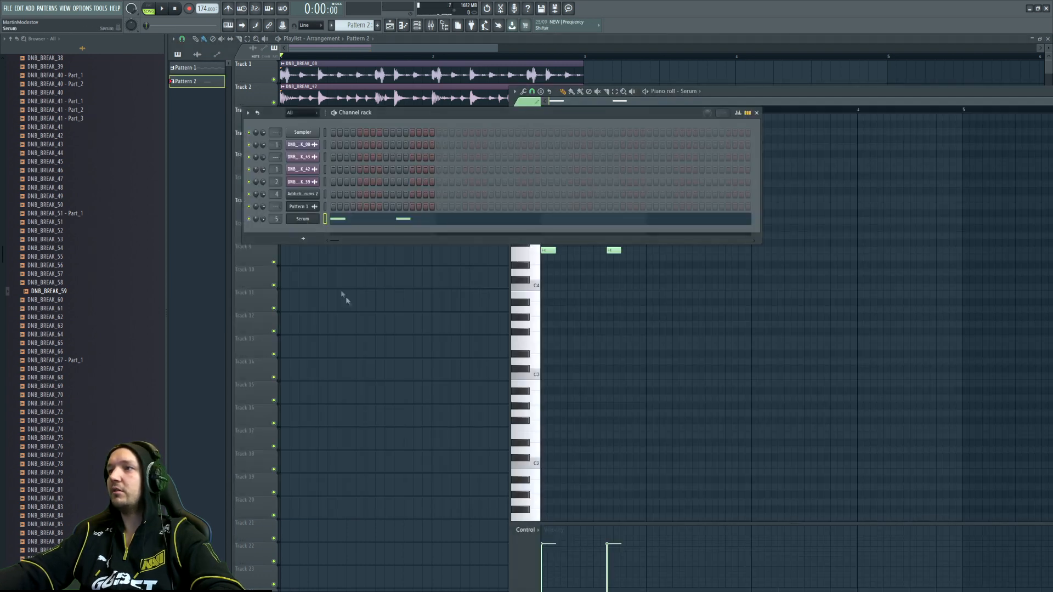
{"action": "left_click", "coordinate": [302, 219]}
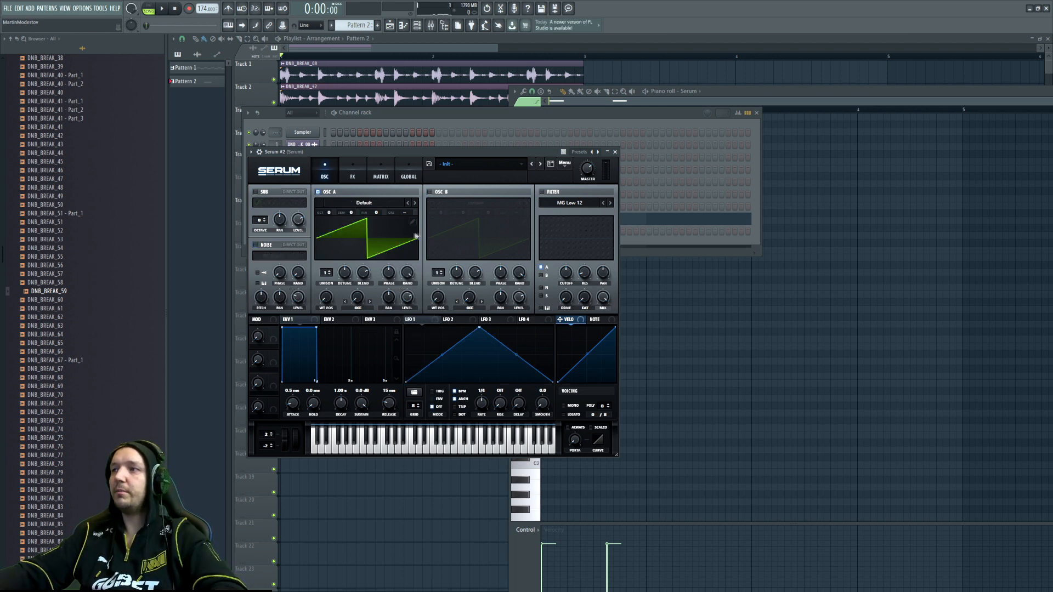
Load the Analog_BD_Sin wavetable into oscillator A and modulate its level with a short decaying LFO 1 curve
{"action": "mouse_move", "coordinate": [408, 384]}
{"action": "left_mouse_down"}
{"action": "mouse_move", "coordinate": [490, 342]}
{"action": "mouse_move", "coordinate": [419, 384]}
{"action": "left_mouse_up"}
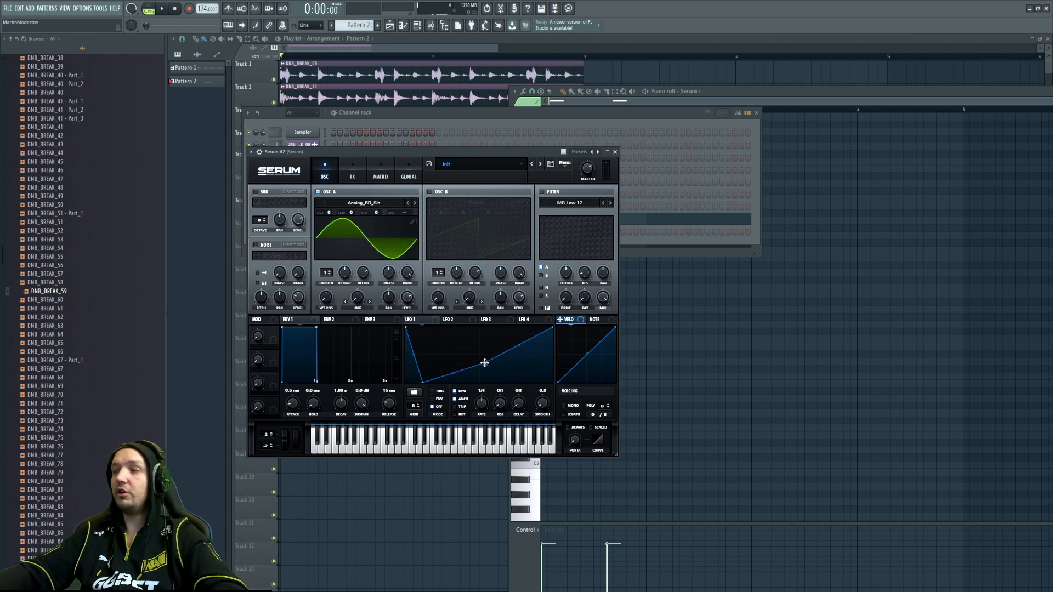
{"action": "left_click_drag", "start_coordinate": [484, 362], "coordinate": [480, 324]}
{"action": "left_click_drag", "start_coordinate": [412, 298], "coordinate": [403, 303]}
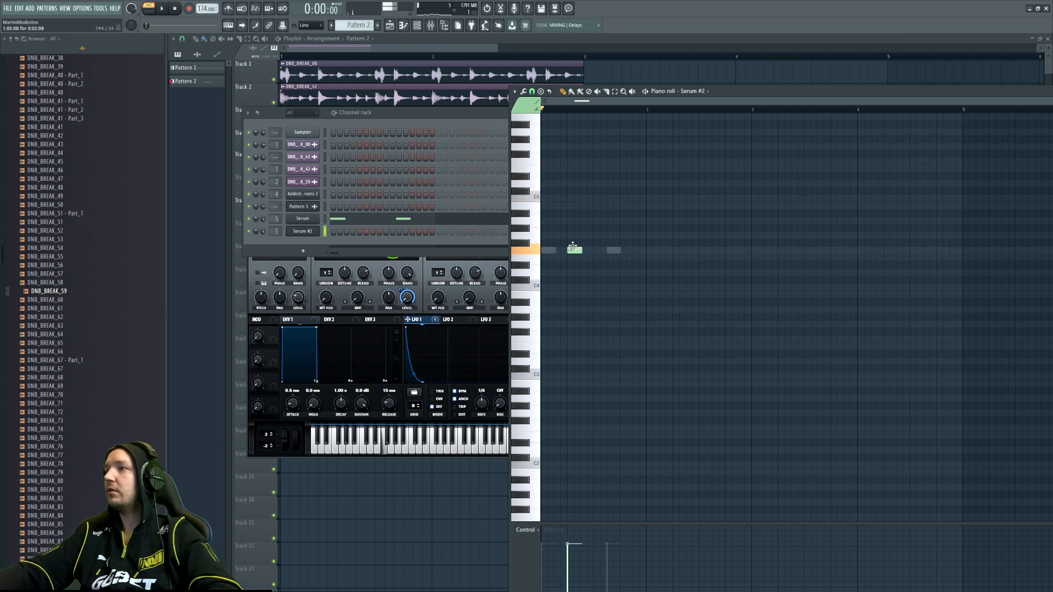
Add a second note for Serum #2 in the piano roll and set LFO 1 to ENV mode at a 1/8 rate during playback
{"action": "left_click", "coordinate": [624, 249]}
{"action": "key", "text": "space"}
{"action": "double_click", "coordinate": [302, 232]}
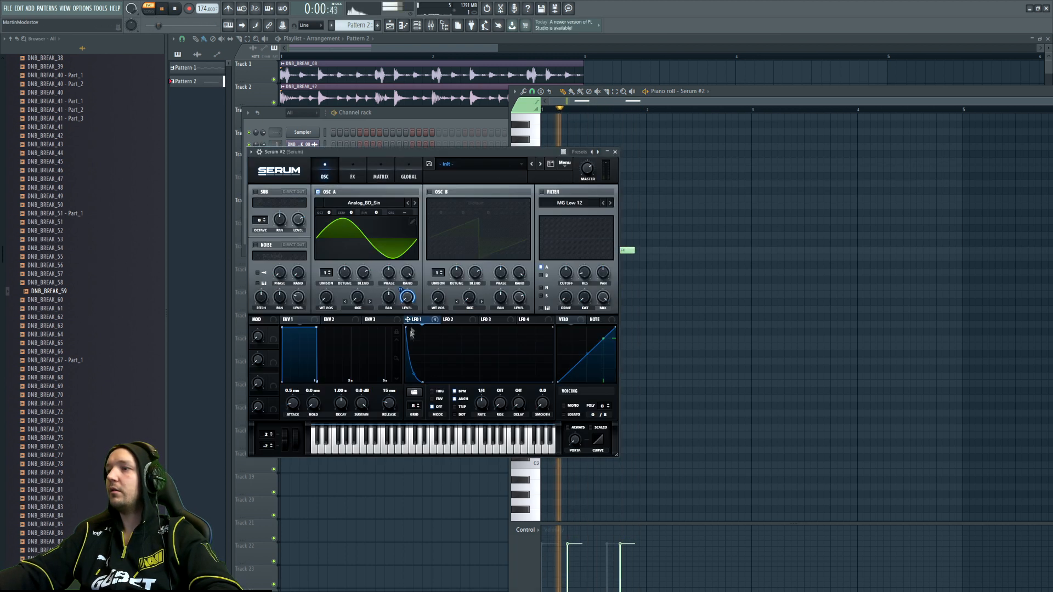
{"action": "left_click", "coordinate": [438, 399]}
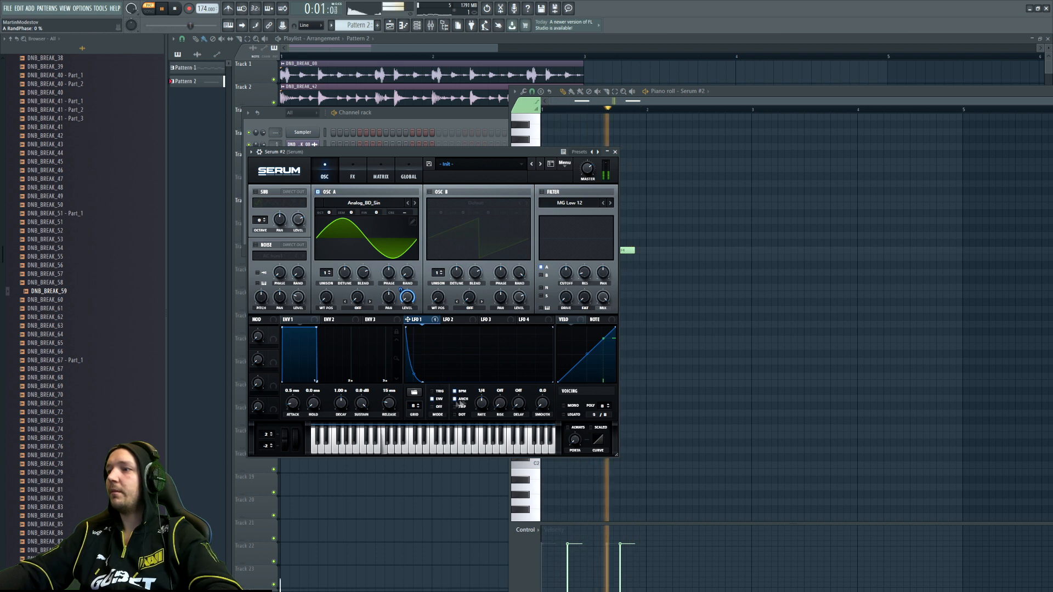
{"action": "left_click_drag", "start_coordinate": [485, 405], "coordinate": [486, 400]}
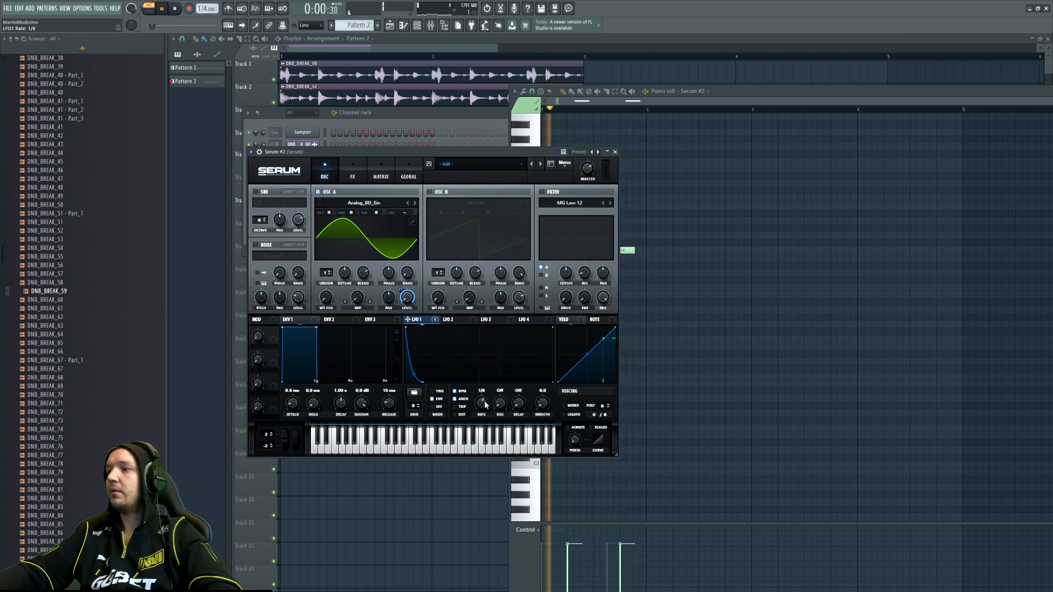
Enable the ARP white noise oscillator and modulate its level with a short peaked LFO 2 shape at a 1/8 rate
{"action": "left_click_drag", "start_coordinate": [445, 319], "coordinate": [298, 297]}
{"action": "left_click", "coordinate": [255, 245]}
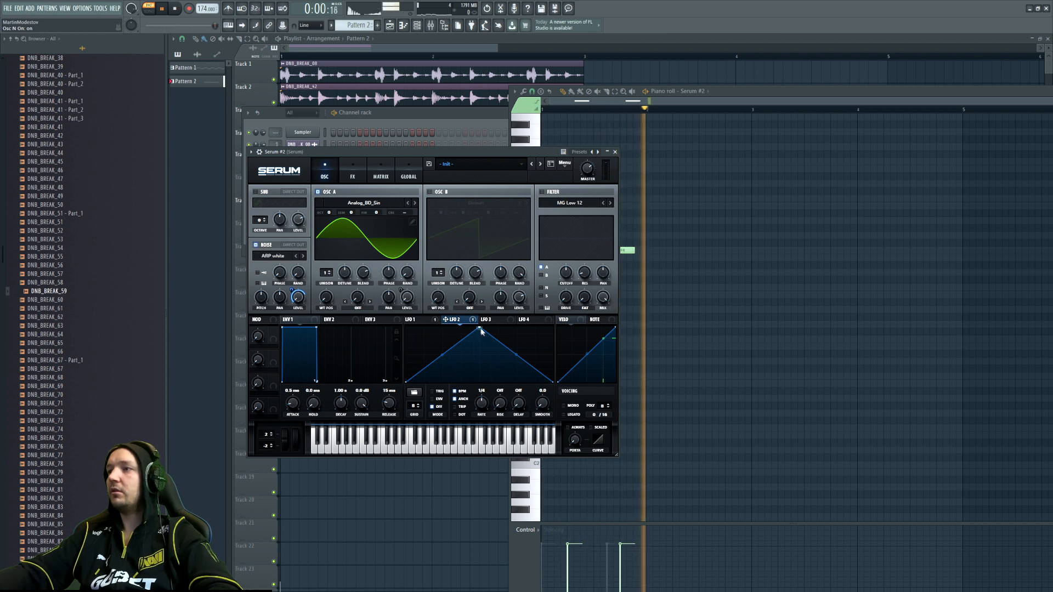
{"action": "left_click_drag", "start_coordinate": [481, 329], "coordinate": [423, 328]}
{"action": "double_click", "coordinate": [468, 382]}
{"action": "left_click_drag", "start_coordinate": [482, 407], "coordinate": [483, 400]}
Enable Serum #2's filter as High 18 and route only the noise oscillator through it
{"action": "left_click", "coordinate": [541, 192]}
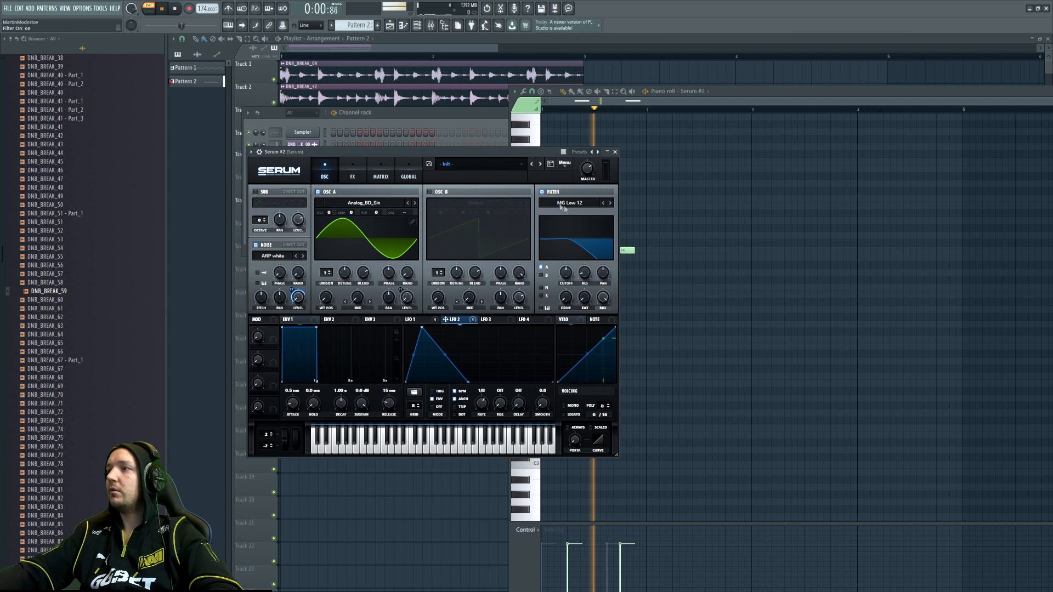
{"action": "left_click", "coordinate": [615, 290]}
{"action": "left_click", "coordinate": [542, 267]}
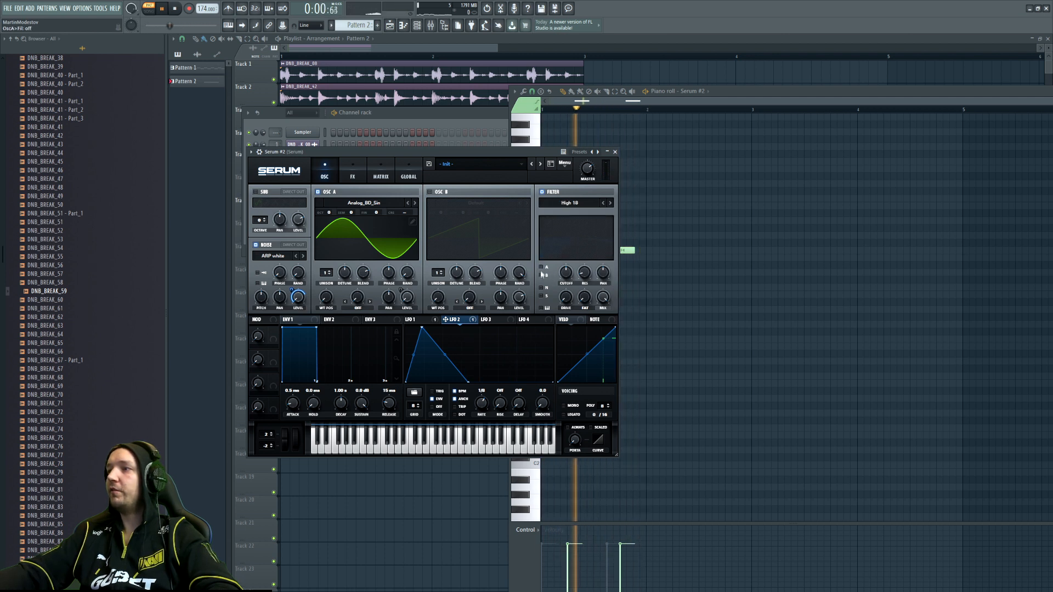
{"action": "left_click", "coordinate": [541, 276]}
{"action": "left_click", "coordinate": [541, 287]}
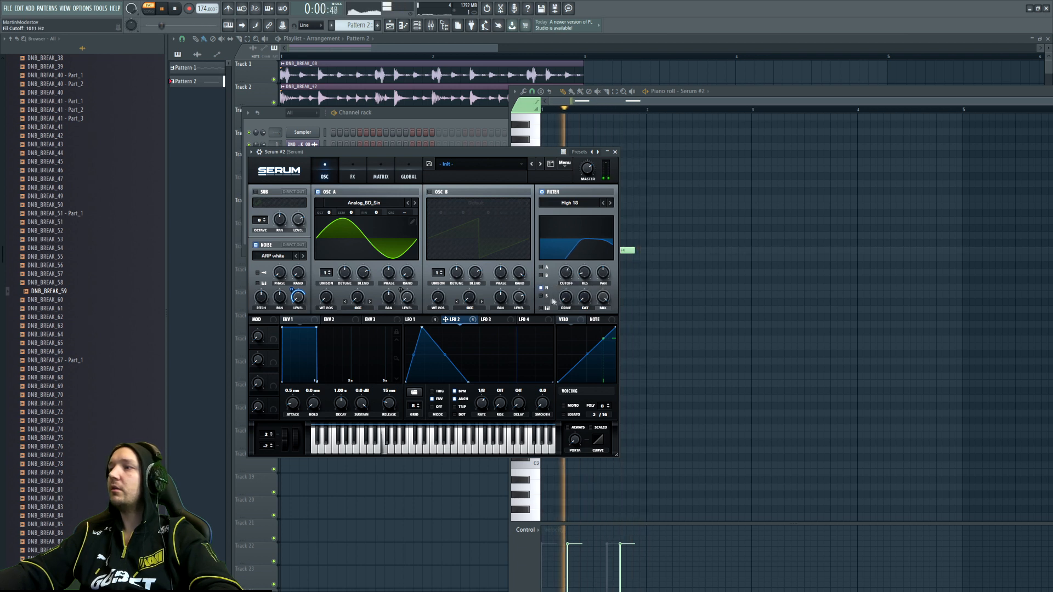
{"action": "left_click_drag", "start_coordinate": [445, 320], "coordinate": [562, 270]}
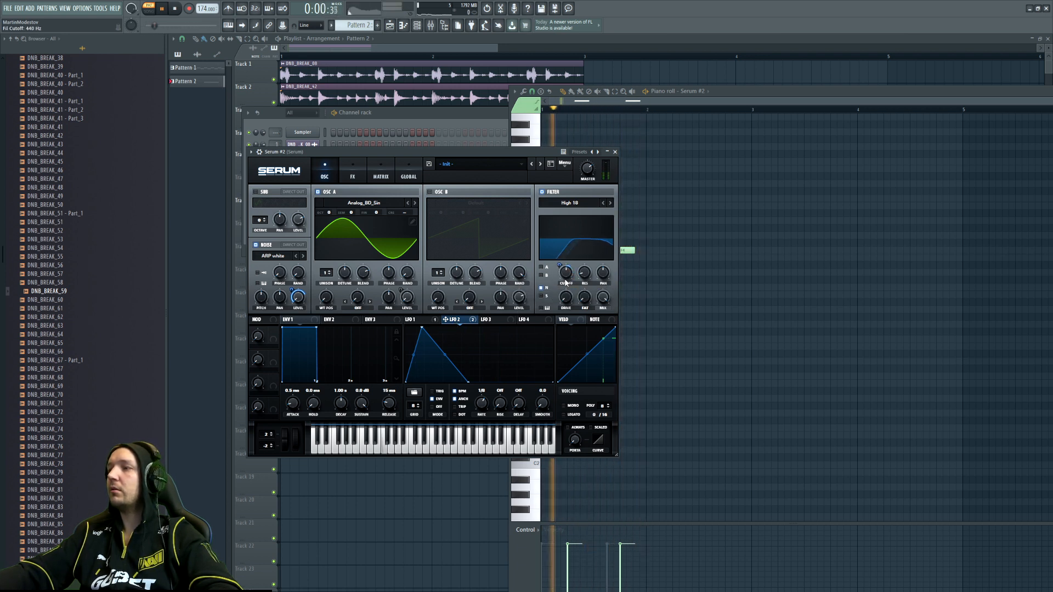
{"action": "right_click", "coordinate": [563, 271]}
{"action": "left_click", "coordinate": [580, 293]}
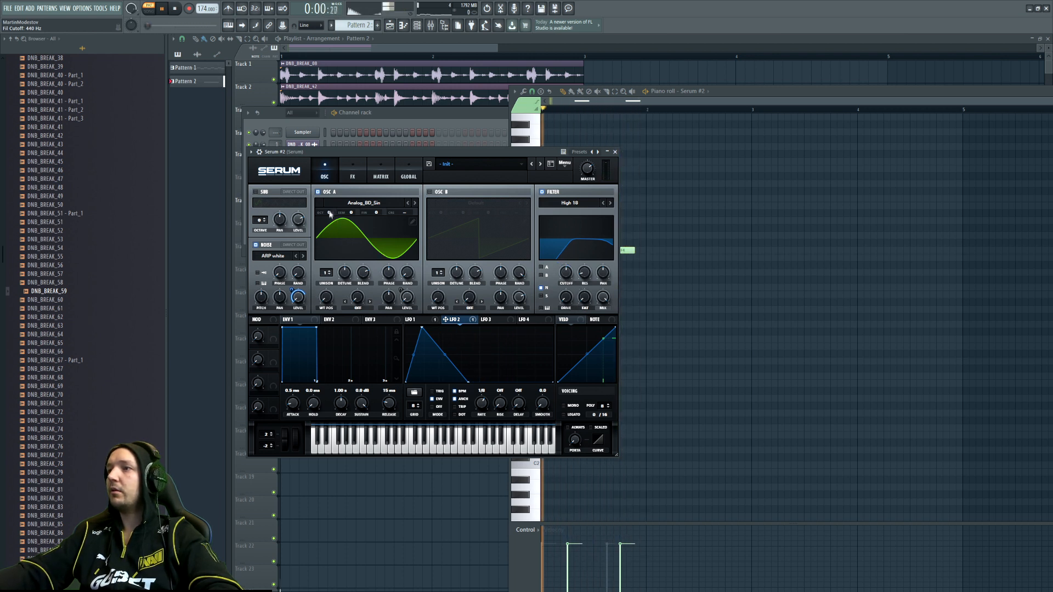
Raise oscillator A by one octave and set LFO 2's modulation of the noise level to 64
{"action": "left_click_drag", "start_coordinate": [329, 214], "coordinate": [334, 210]}
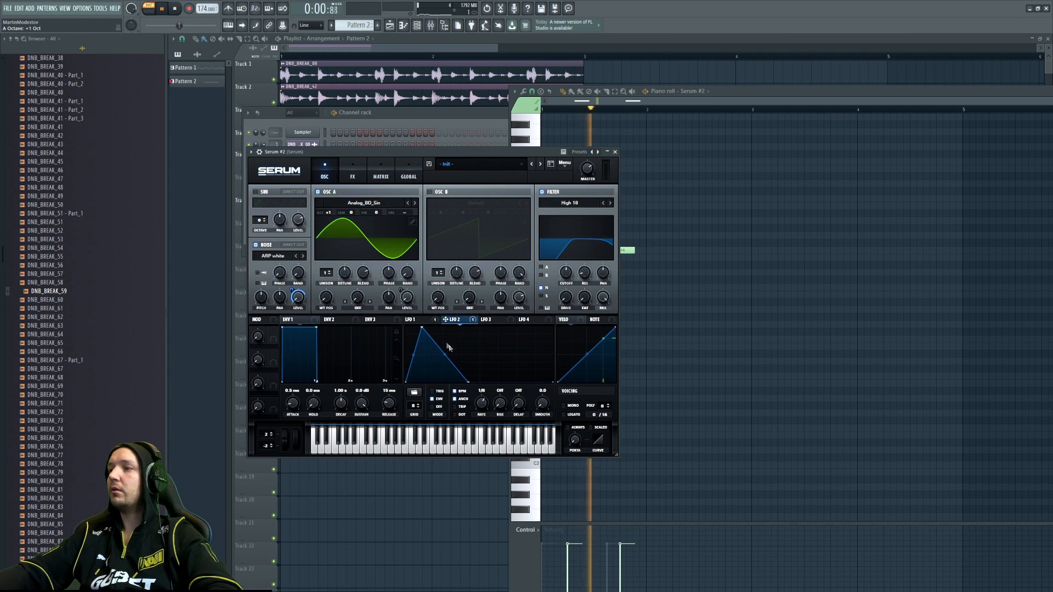
{"action": "left_click_drag", "start_coordinate": [445, 321], "coordinate": [298, 297]}
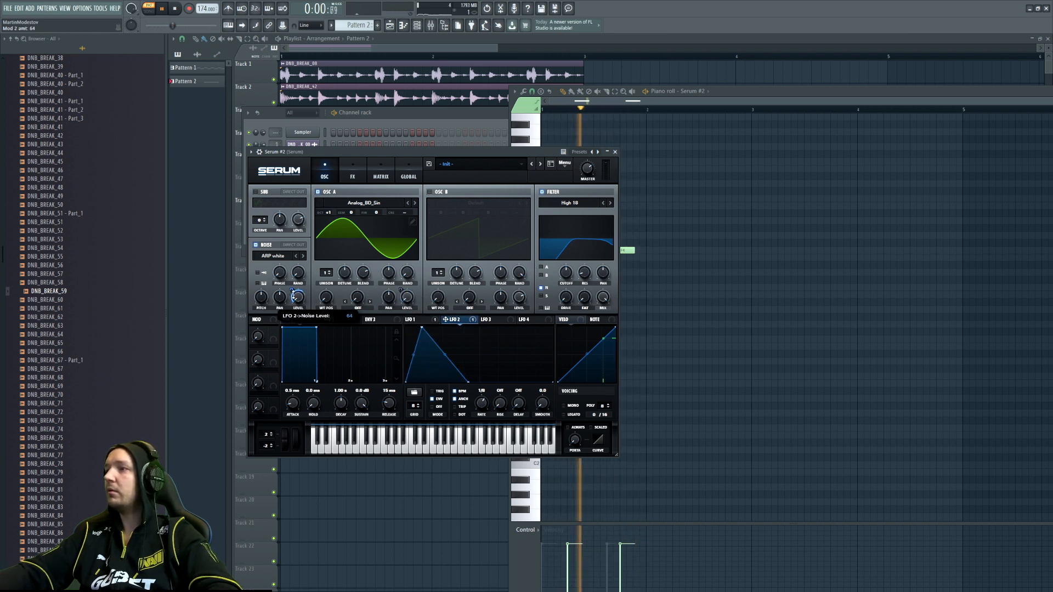
{"action": "key", "text": "space"}
Modulate the filter cutoff with a rising LFO 3 ramp and raise the cutoff to 601 Hz during playback
{"action": "left_click", "coordinate": [499, 324]}
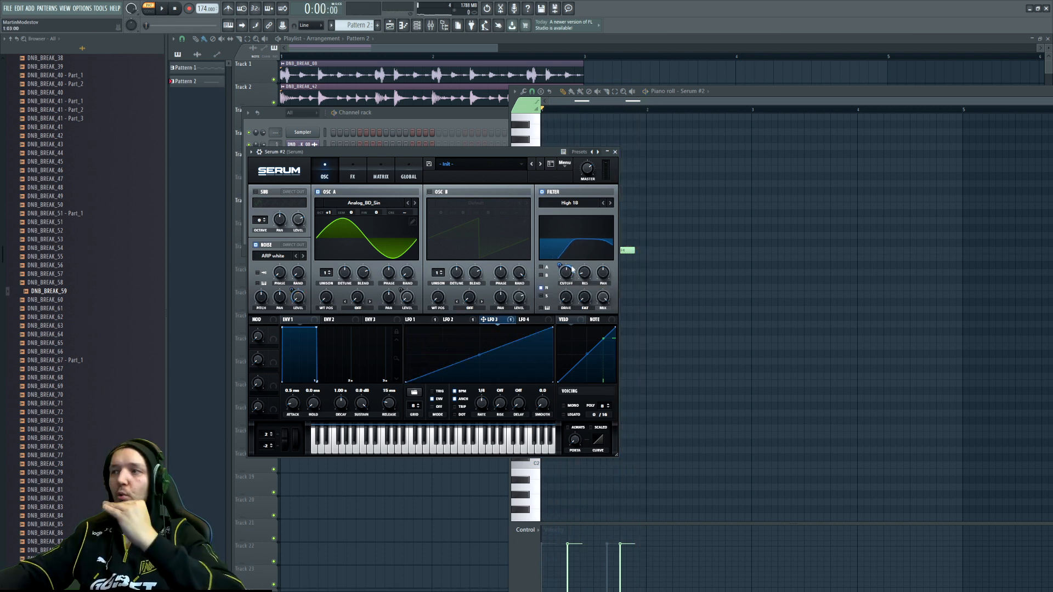
{"action": "key", "text": "space"}
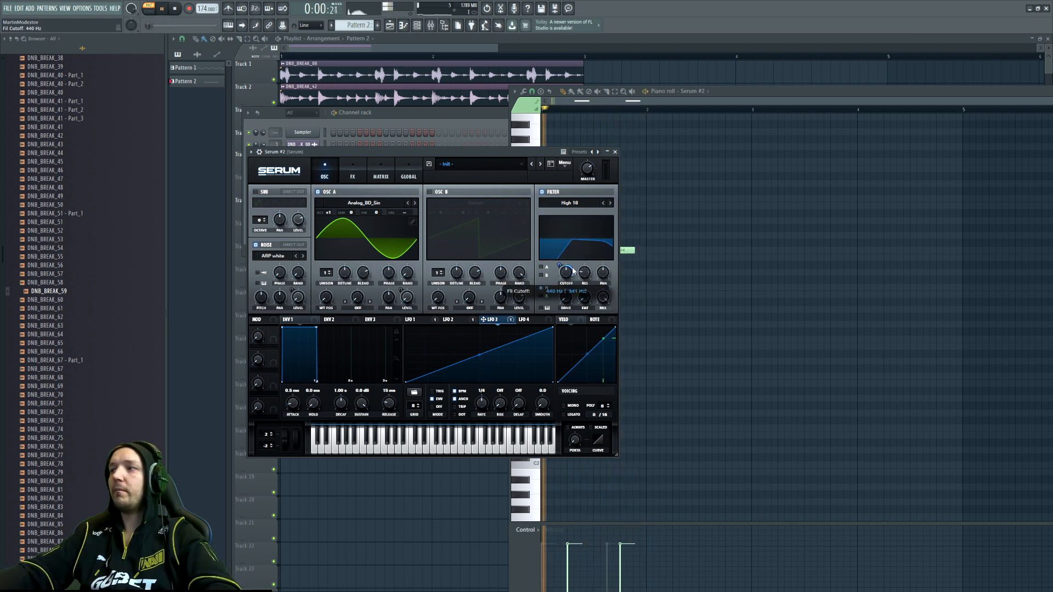
{"action": "scroll", "coordinate": [568, 277], "scroll_direction": "up", "scroll_amount": 3}
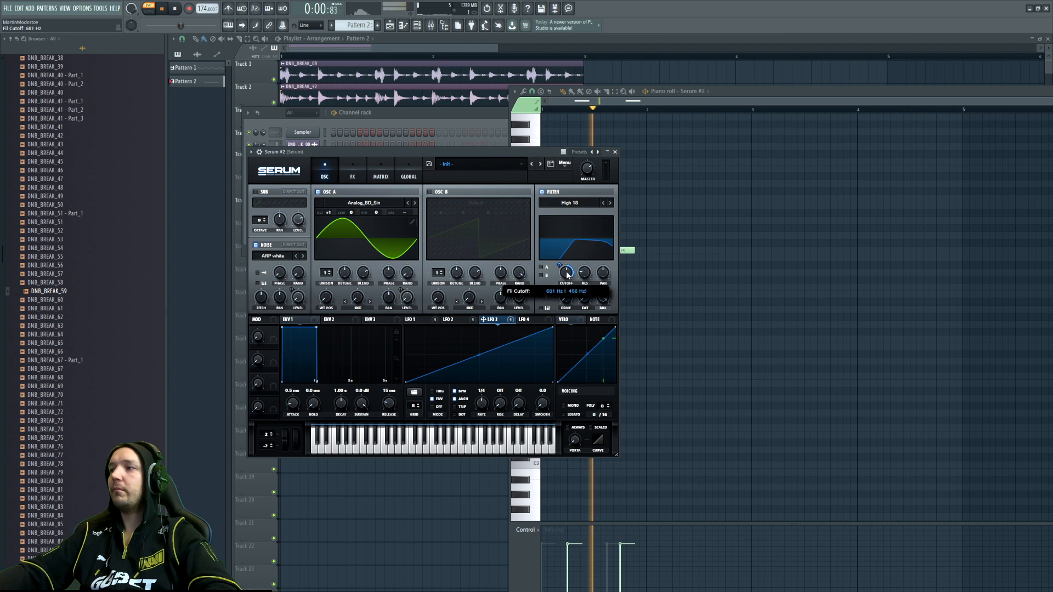
Set oscillator A to +2 octaves and shorten LFO 1's decay curve
{"action": "scroll", "coordinate": [331, 213], "scroll_direction": "up", "scroll_amount": 1}
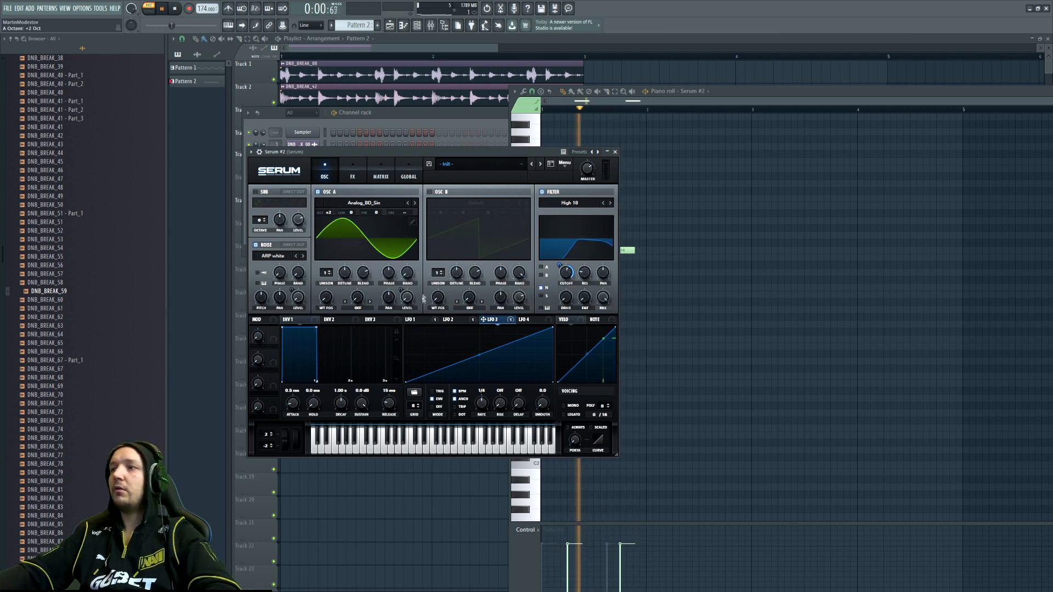
{"action": "left_click", "coordinate": [411, 319]}
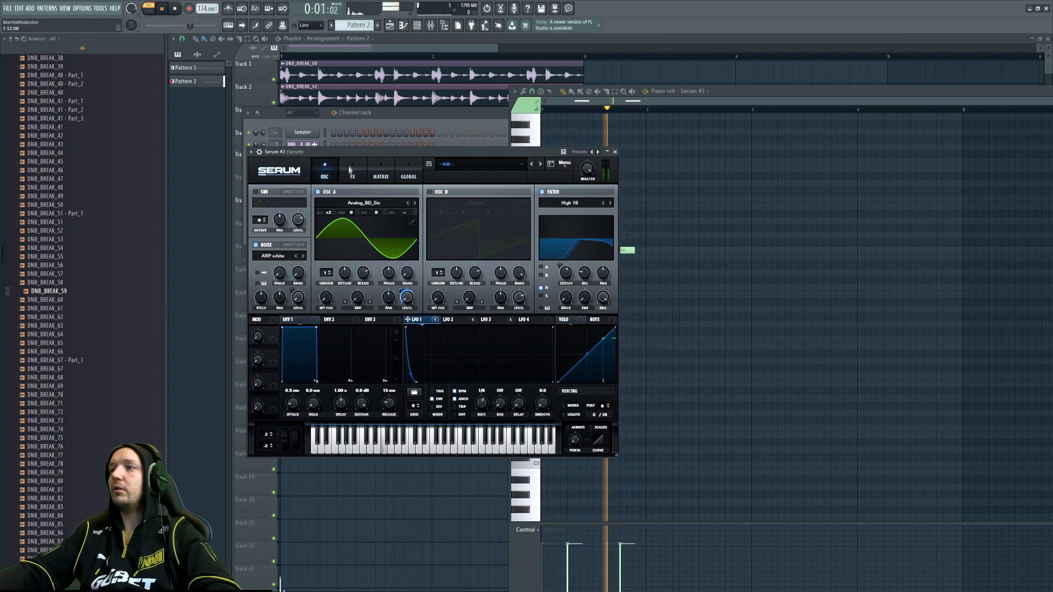
Enable the Hyper/Dimension effect on Serum #2 and lower the Hyper mix and the Dimension mix and size
{"action": "left_click", "coordinate": [354, 176]}
{"action": "left_click", "coordinate": [381, 177]}
{"action": "left_click", "coordinate": [407, 176]}
{"action": "left_click", "coordinate": [380, 178]}
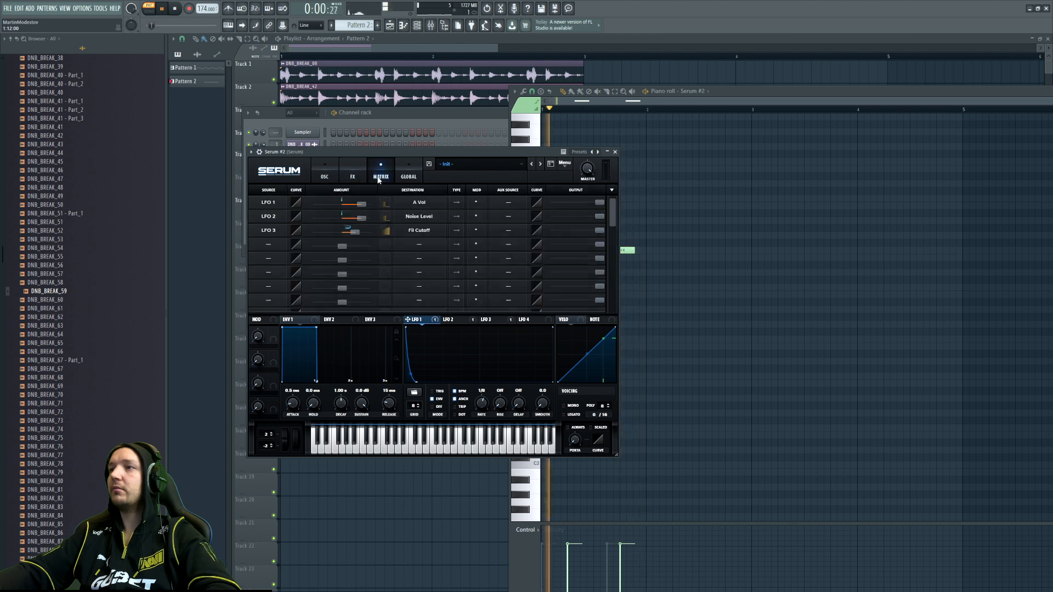
{"action": "left_click", "coordinate": [351, 177]}
{"action": "left_click", "coordinate": [258, 193]}
{"action": "left_click_drag", "start_coordinate": [479, 198], "coordinate": [449, 215]}
{"action": "left_click_drag", "start_coordinate": [578, 199], "coordinate": [548, 208]}
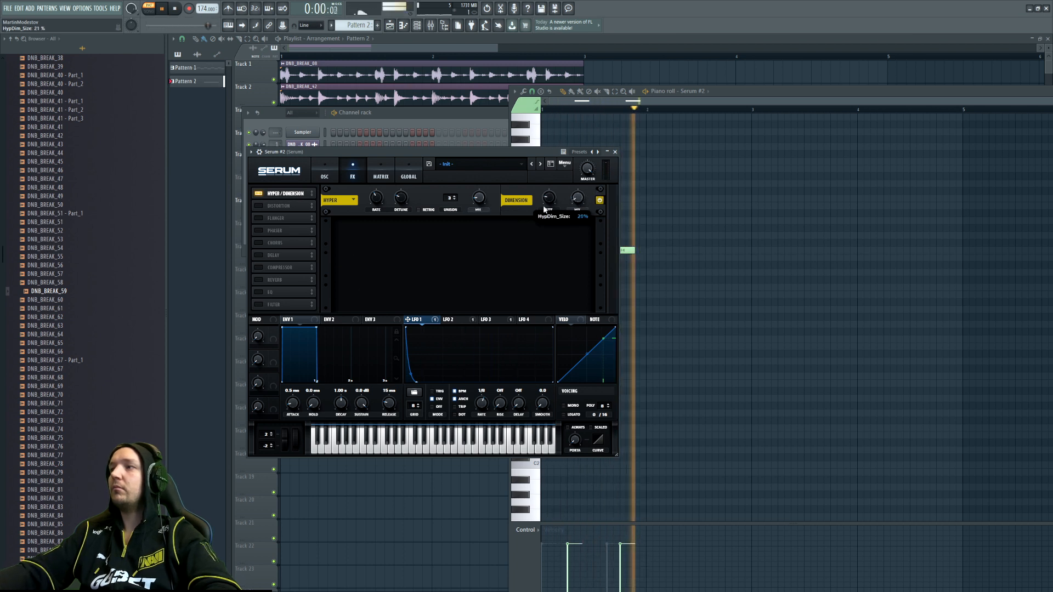
Enable the Chorus effect on Serum #2 and lower its mix
{"action": "left_click", "coordinate": [259, 242]}
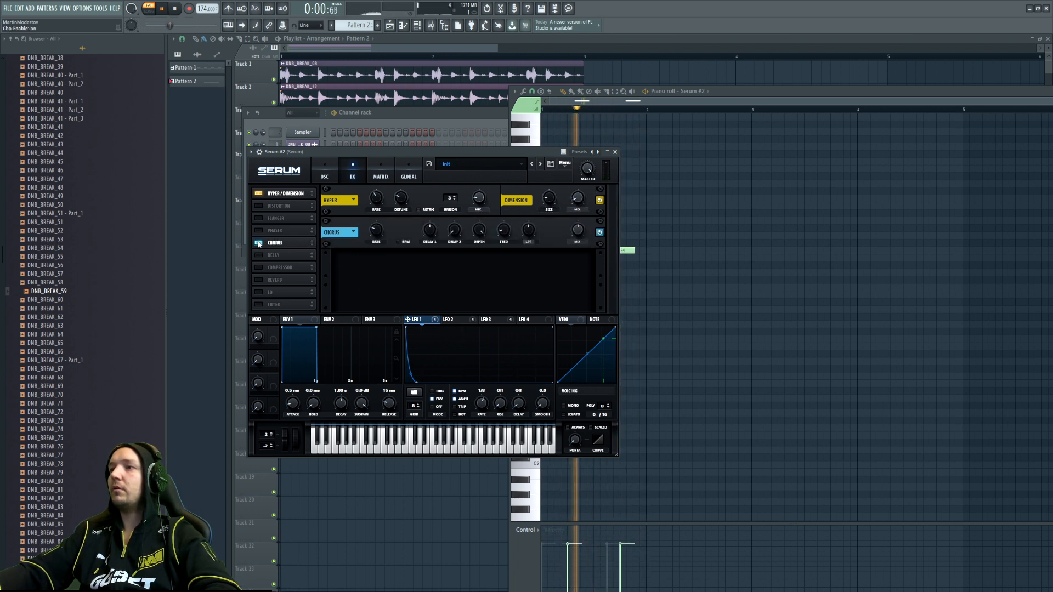
{"action": "left_click_drag", "start_coordinate": [577, 230], "coordinate": [577, 234]}
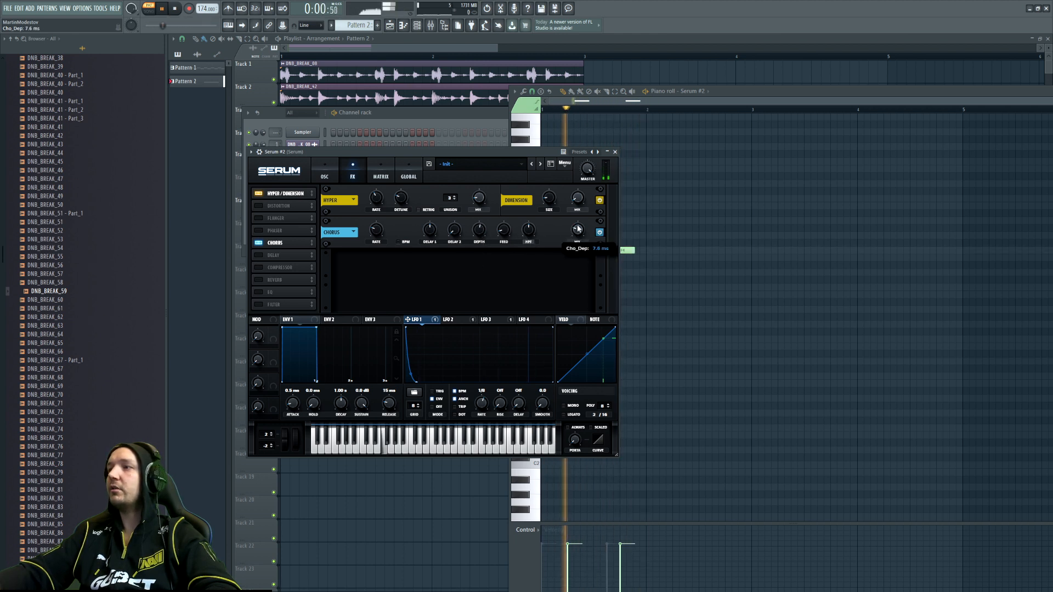
{"action": "left_click_drag", "start_coordinate": [580, 235], "coordinate": [580, 237]}
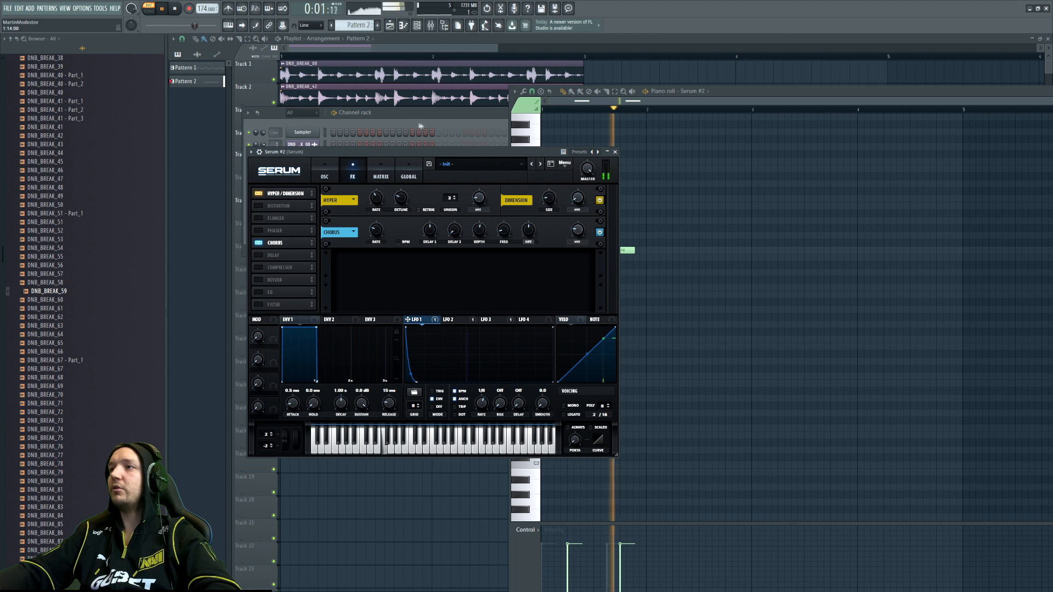
Add a third Serum instance with ARP white noise and draw LFO 1 as several sharp spikes ending in a curved decay
{"action": "left_click", "coordinate": [415, 125]}
{"action": "key", "text": "space"}
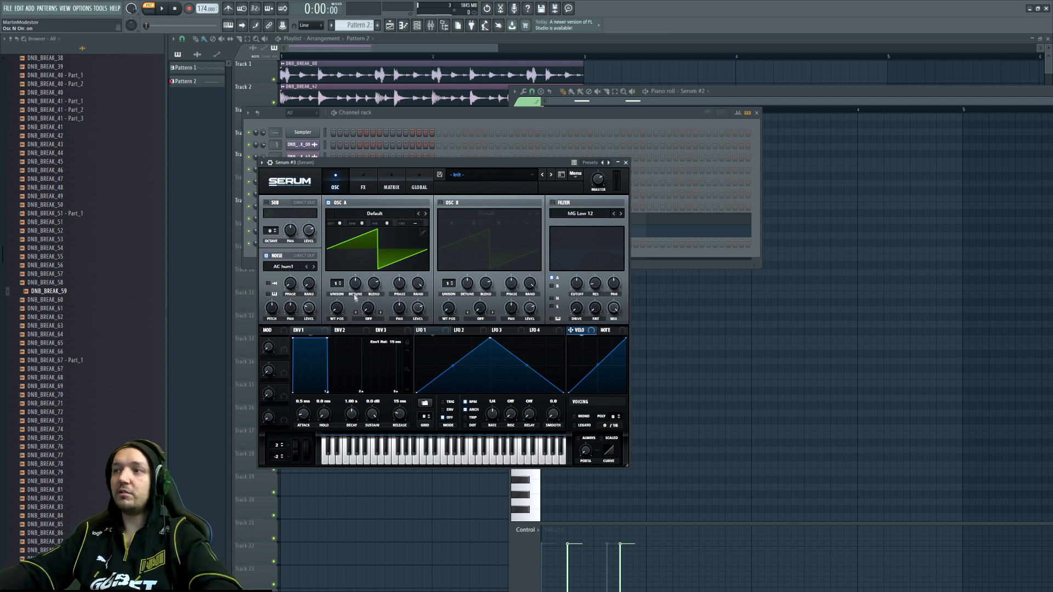
{"action": "left_click_drag", "start_coordinate": [489, 347], "coordinate": [426, 339]}
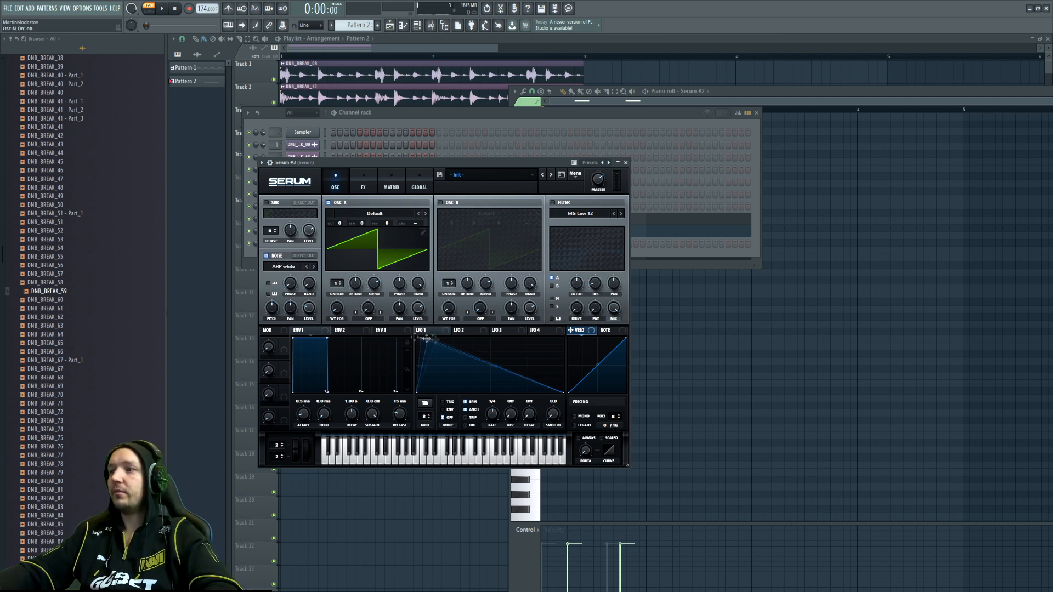
{"action": "double_click", "coordinate": [445, 377]}
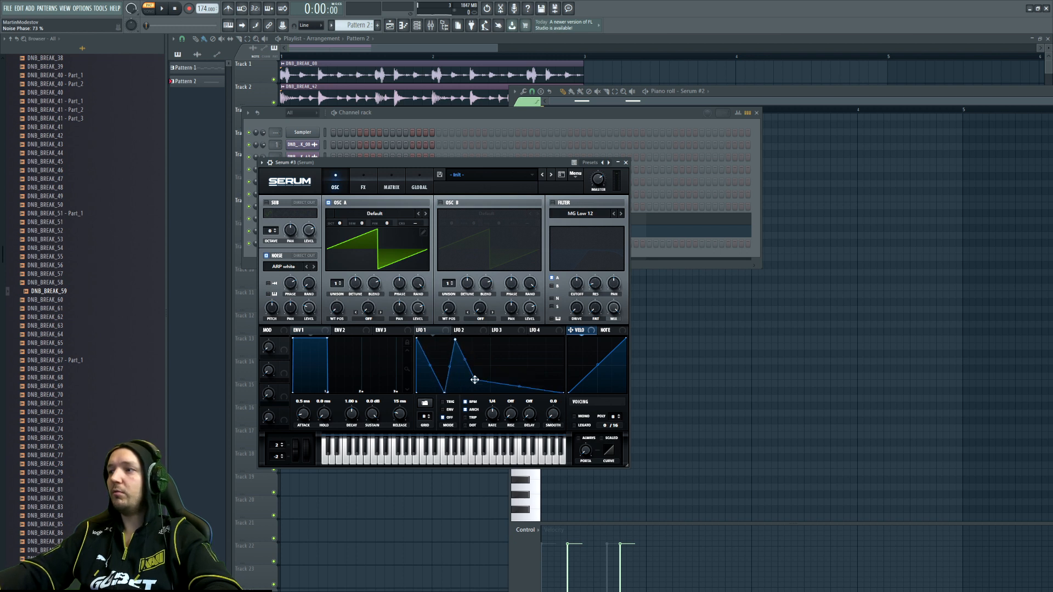
{"action": "double_click", "coordinate": [492, 382]}
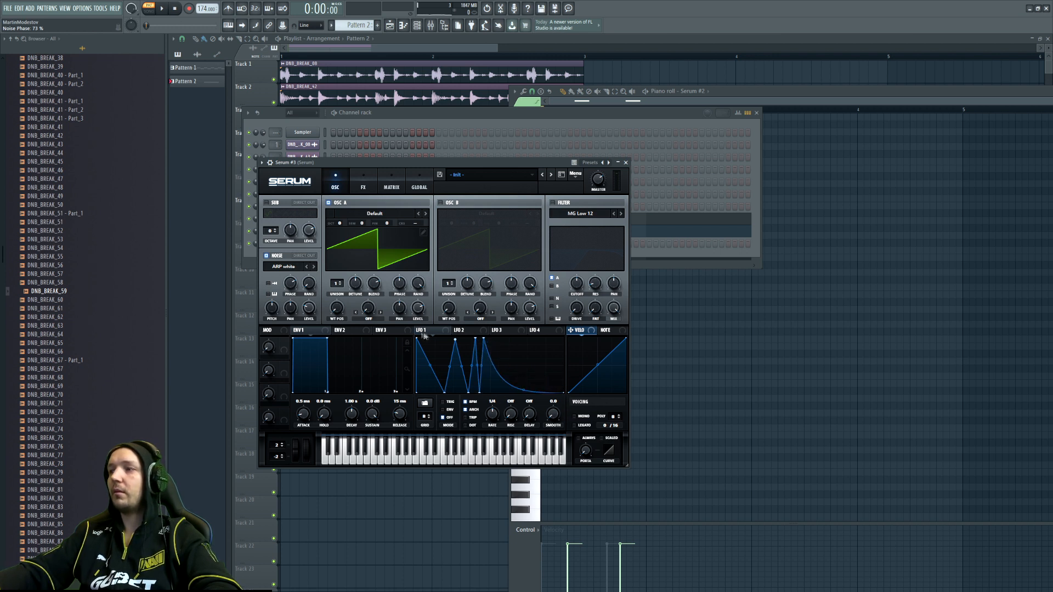
Assign LFO 1 to Serum #3's noise level and sequence the channel on steps 5 and 13 with oscillator A switched off
{"action": "left_click", "coordinate": [656, 261]}
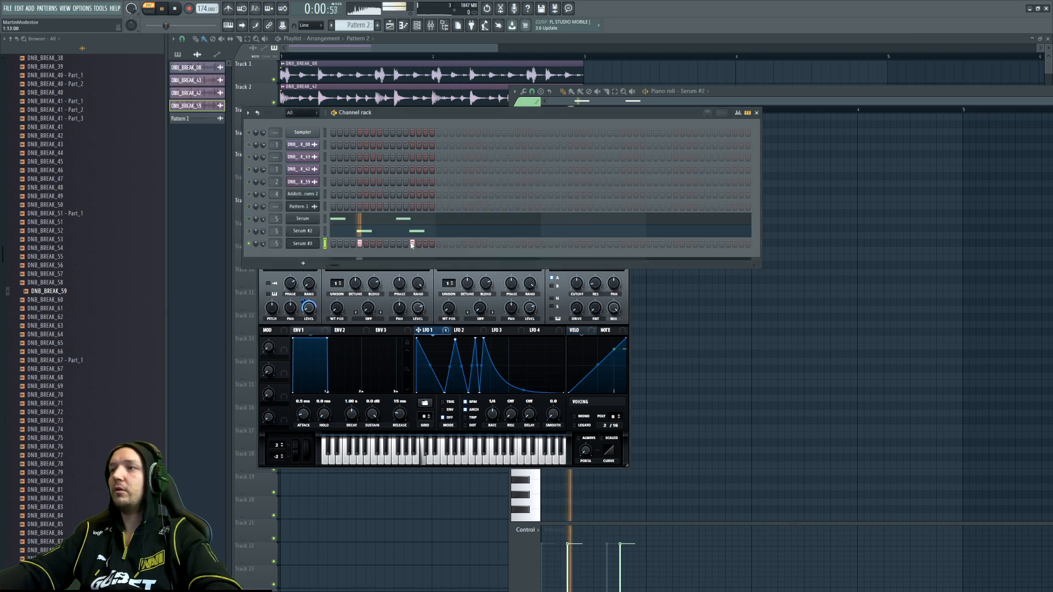
{"action": "left_click", "coordinate": [303, 244]}
{"action": "left_click", "coordinate": [335, 202]}
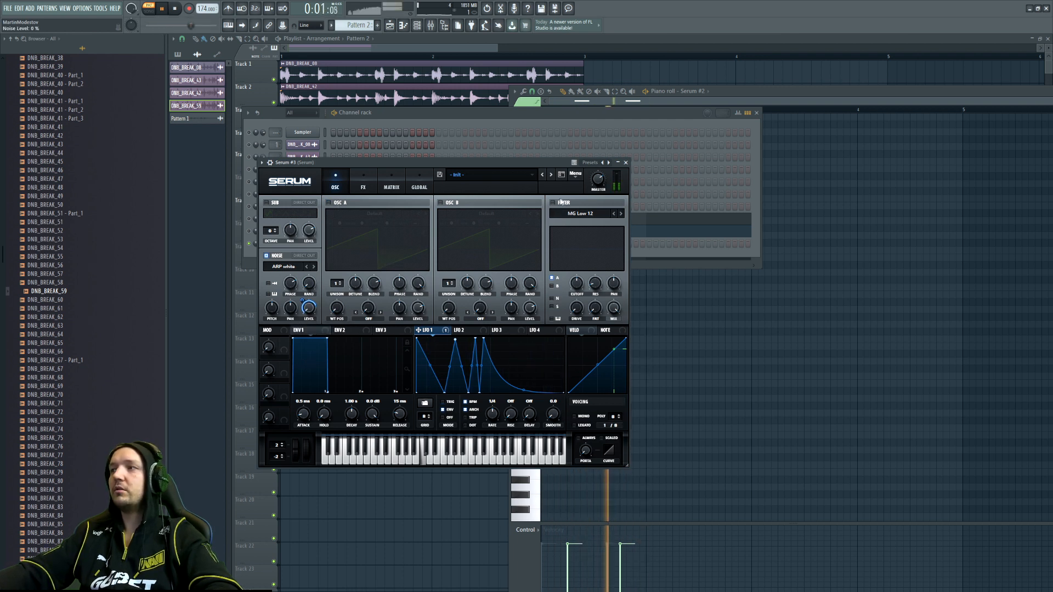
{"action": "left_click_drag", "start_coordinate": [496, 418], "coordinate": [497, 414]}
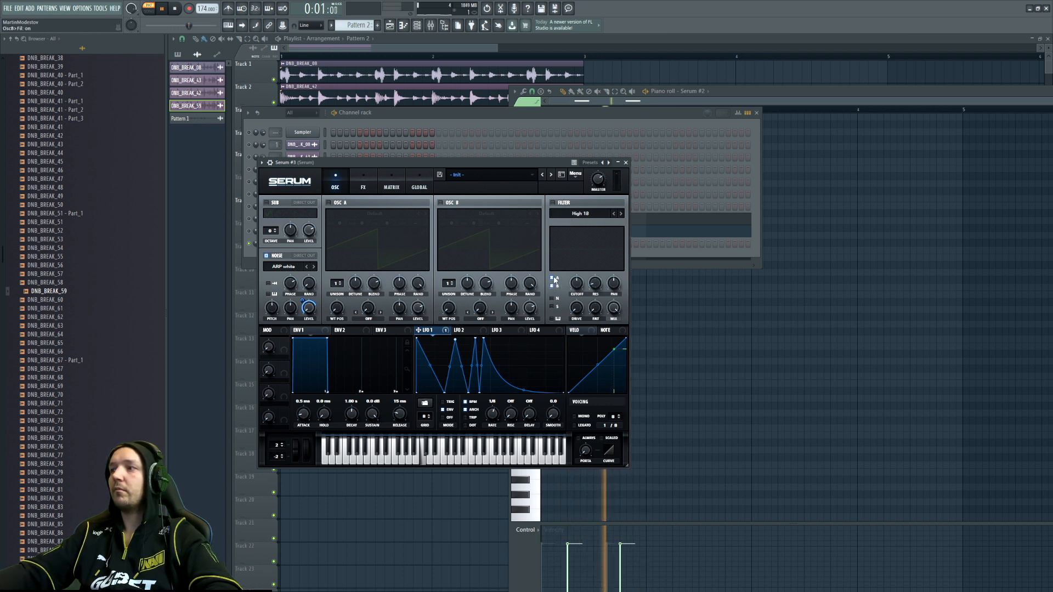
Run only Serum #3's noise through an enabled High 18 filter with a raised cutoff and set LFO 1's rate to 1/16
{"action": "left_click", "coordinate": [552, 278]}
{"action": "left_click", "coordinate": [552, 286]}
{"action": "left_click", "coordinate": [552, 298]}
{"action": "mouse_move", "coordinate": [577, 284]}
{"action": "left_mouse_down"}
{"action": "mouse_move", "coordinate": [578, 270]}
{"action": "mouse_move", "coordinate": [579, 284]}
{"action": "left_mouse_up"}
{"action": "left_click", "coordinate": [553, 203]}
{"action": "left_click_drag", "start_coordinate": [497, 416], "coordinate": [499, 411]}
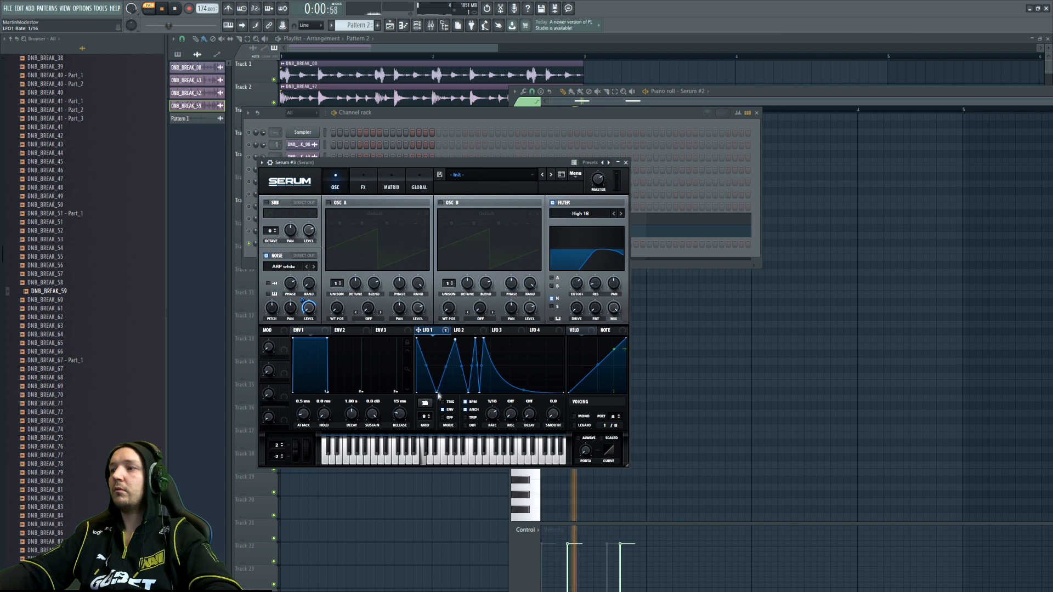
Reshape Serum #3's LFO 1 with more even spikes and a gentler final decay, and run it unsynced at 13.8 Hz
{"action": "mouse_move", "coordinate": [455, 342]}
{"action": "left_mouse_down"}
{"action": "mouse_move", "coordinate": [445, 339]}
{"action": "mouse_move", "coordinate": [469, 335]}
{"action": "left_mouse_up"}
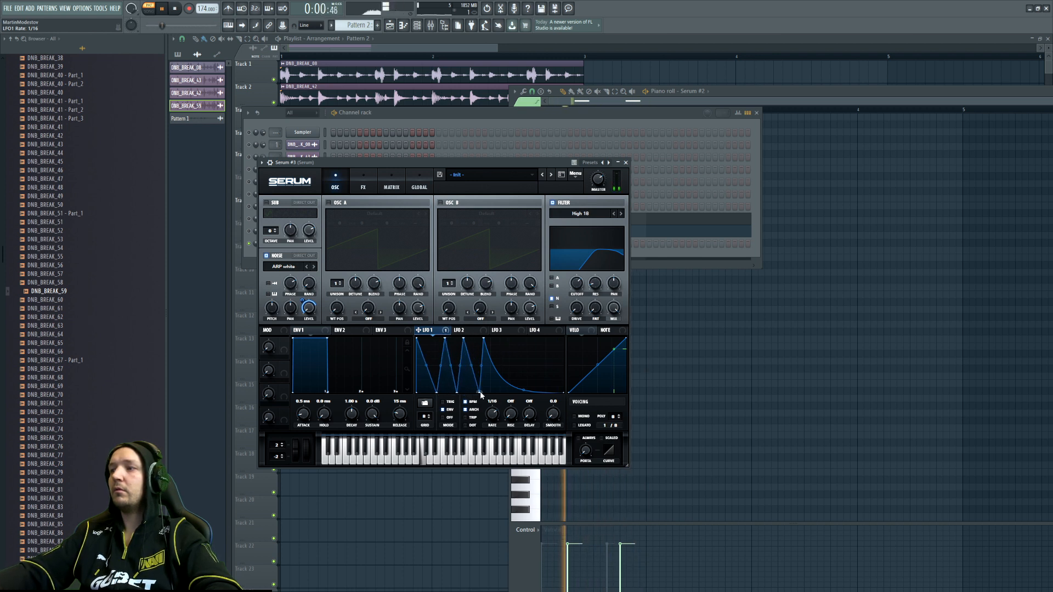
{"action": "left_click", "coordinate": [466, 403]}
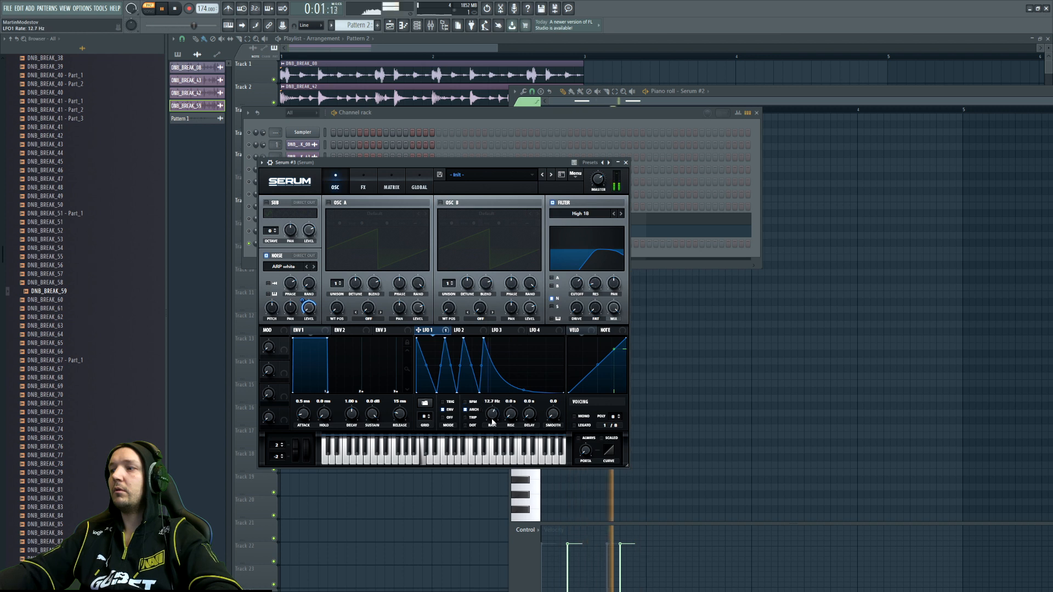
{"action": "left_click_drag", "start_coordinate": [516, 393], "coordinate": [505, 405]}
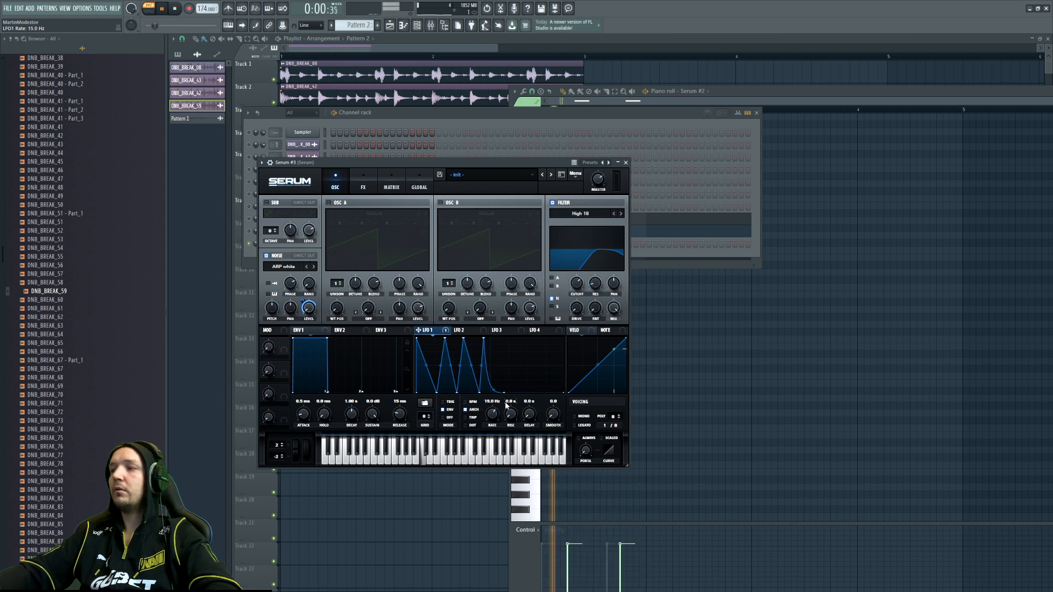
{"action": "left_click_drag", "start_coordinate": [507, 395], "coordinate": [563, 393]}
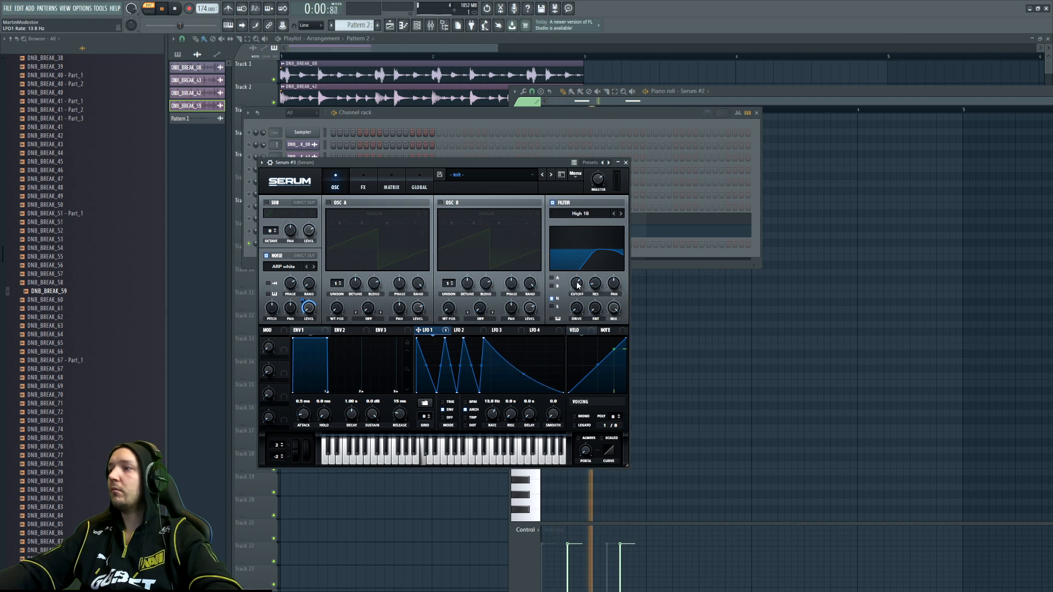
Enable EQ and Chorus on Serum #3, set the EQ's high-band Q to 45%, and adjust the chorus mix and depth
{"action": "left_click", "coordinate": [363, 181]}
{"action": "left_click", "coordinate": [270, 304]}
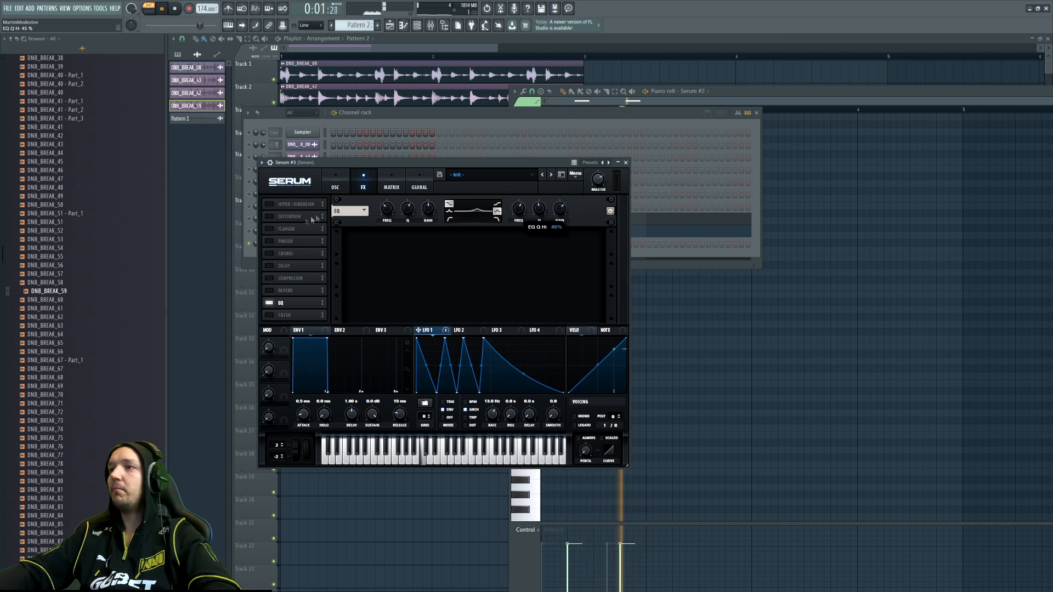
{"action": "left_click", "coordinate": [269, 253]}
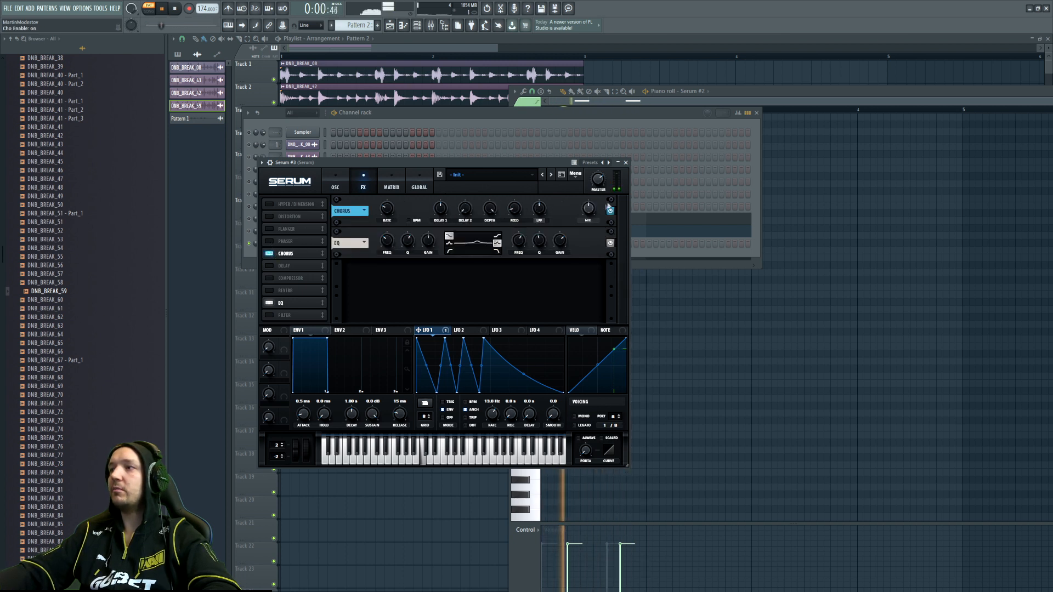
{"action": "left_click_drag", "start_coordinate": [590, 211], "coordinate": [482, 234]}
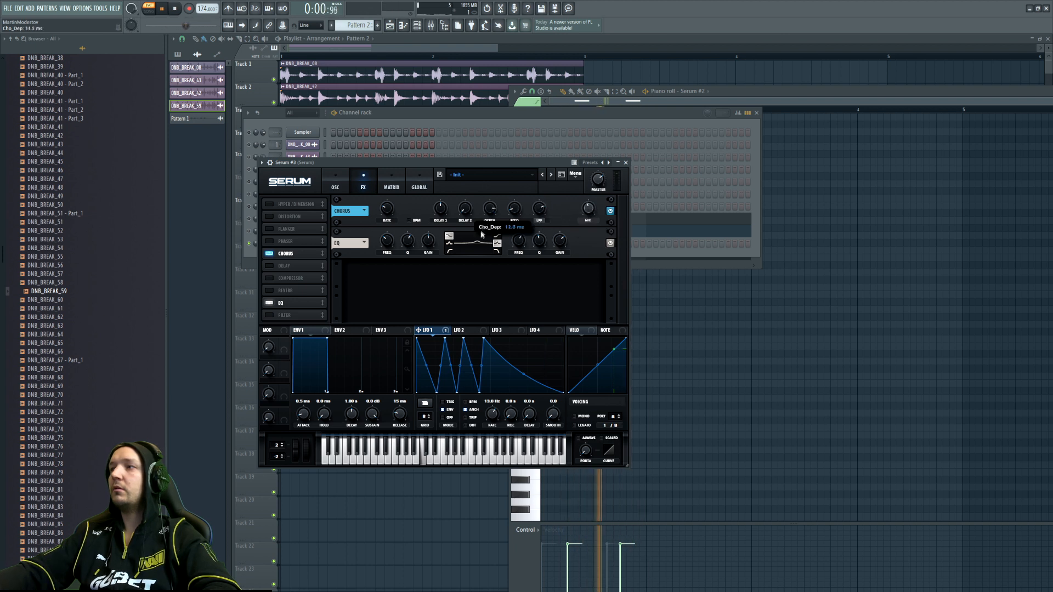
Route Serum #2 and Serum #3 to mixer track 6 named Snare, and rename the Serum mixer track Kick
{"action": "left_click", "coordinate": [655, 247]}
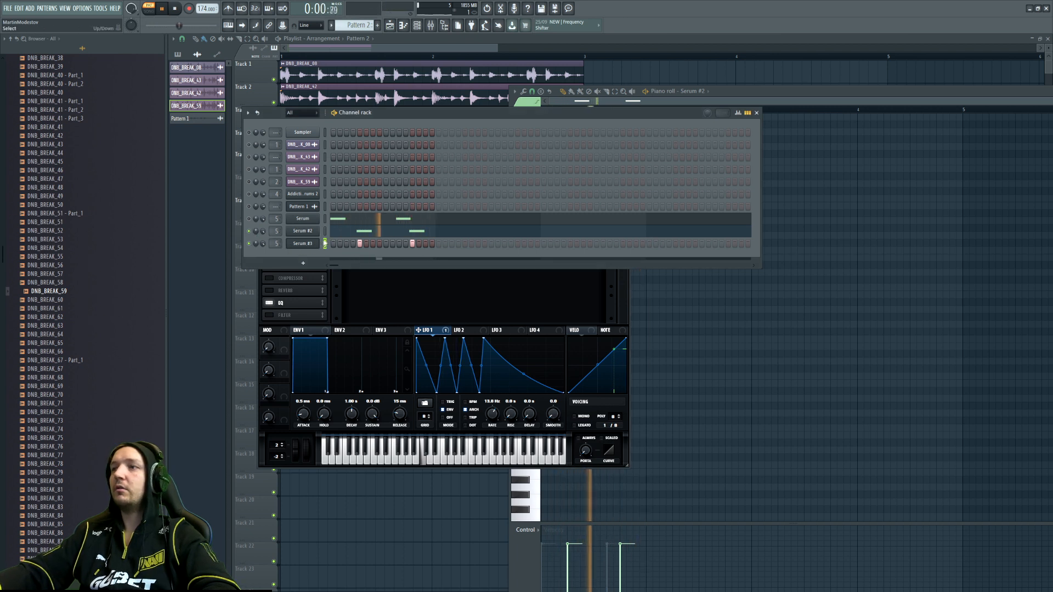
{"action": "key", "text": "space"}
{"action": "left_click", "coordinate": [438, 25]}
{"action": "left_click", "coordinate": [379, 360]}
{"action": "key", "text": "ctrl+l"}
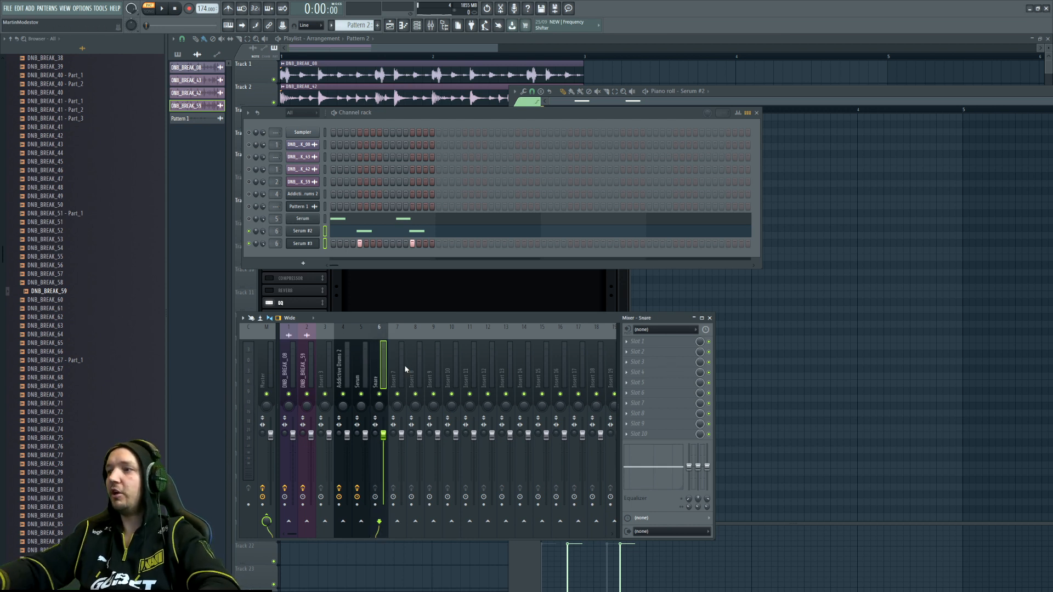
{"action": "left_click", "coordinate": [362, 378]}
Load Fruity Limiter in slot 3 of the Snare mixer track and raise its gain to about 1.9 dB during playback
{"action": "left_click", "coordinate": [377, 372]}
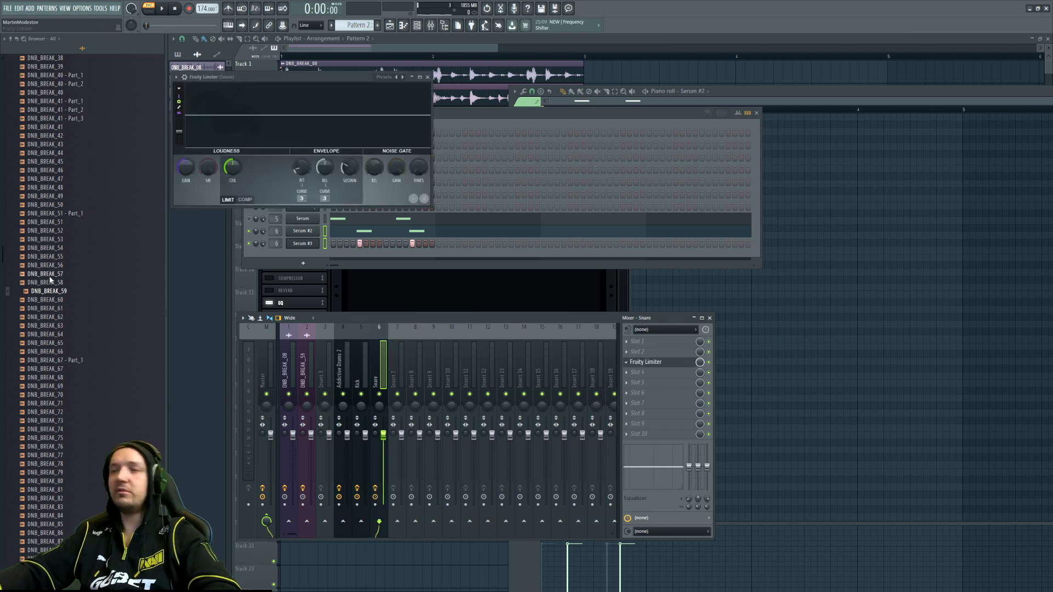
{"action": "key", "text": "space"}
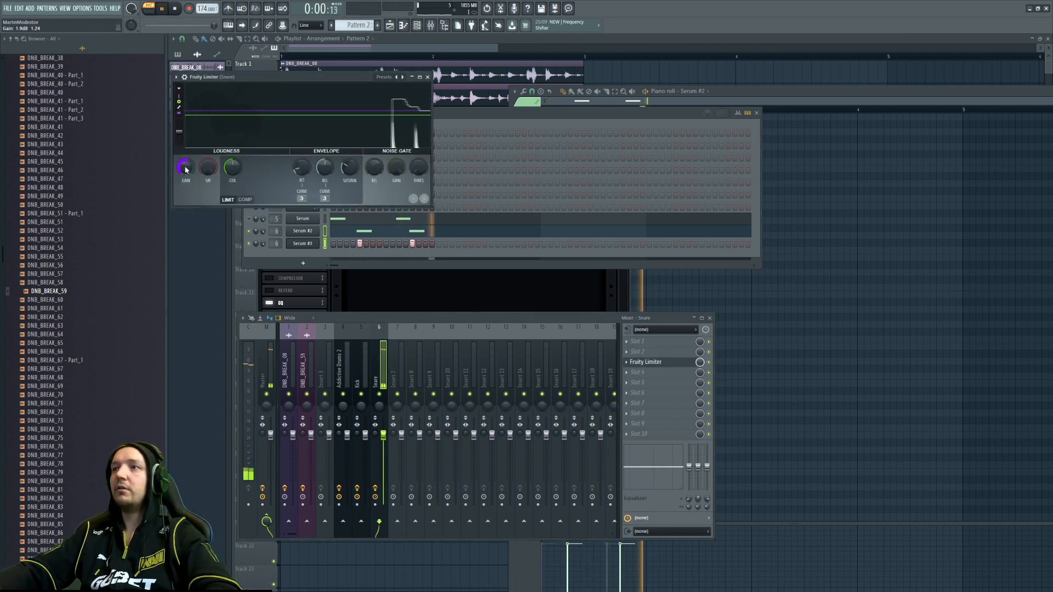
{"action": "key", "text": "F12"}
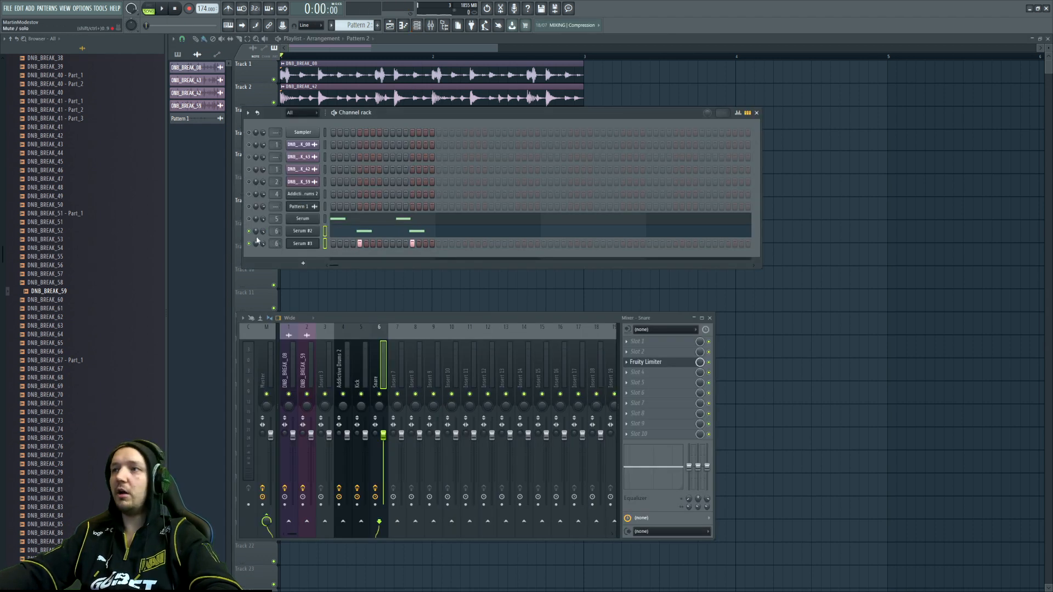
Play the arrangement to check the breaks, hi-hats and Serum drums together
{"action": "key", "text": "F12"}
{"action": "left_click", "coordinate": [162, 10]}
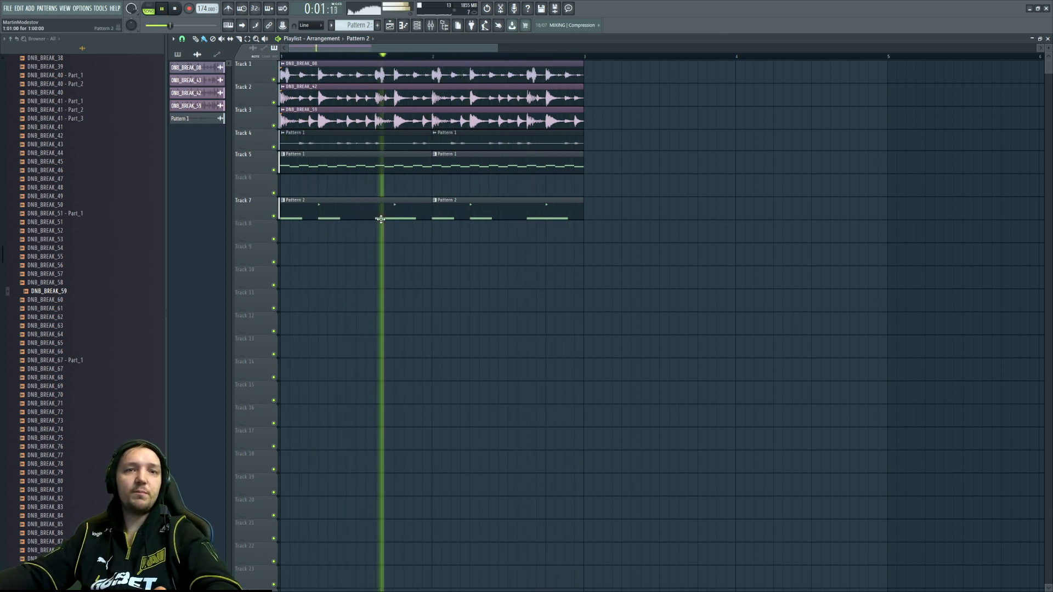
{"action": "left_click", "coordinate": [368, 163]}
{"action": "key", "text": "space"}
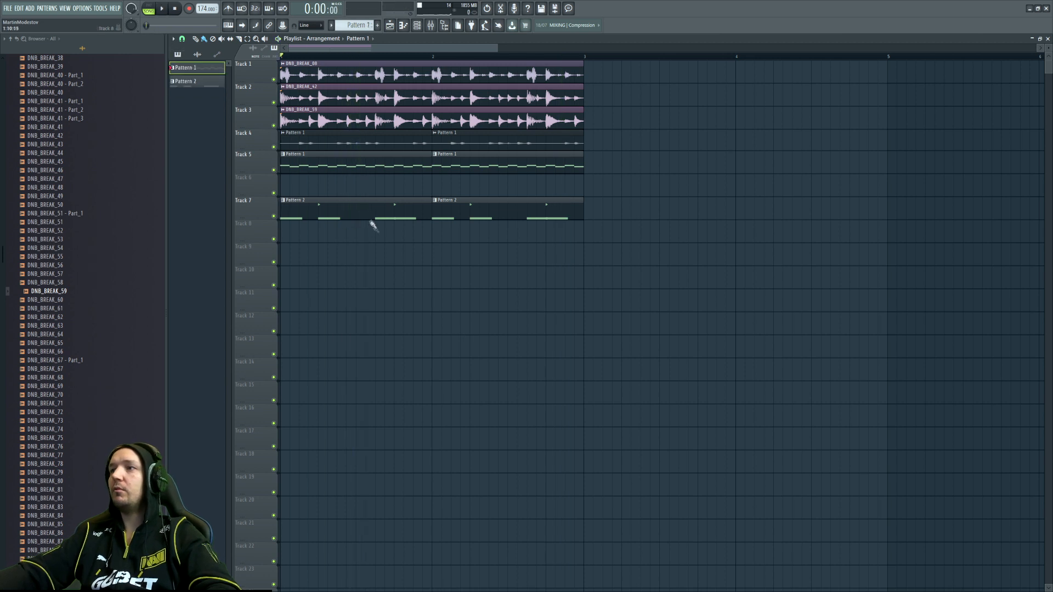
Set the Addictive Drums 2 channel volume in Pattern 1 to 62% and play the arrangement
{"action": "double_click", "coordinate": [346, 170]}
{"action": "left_click", "coordinate": [263, 194]}
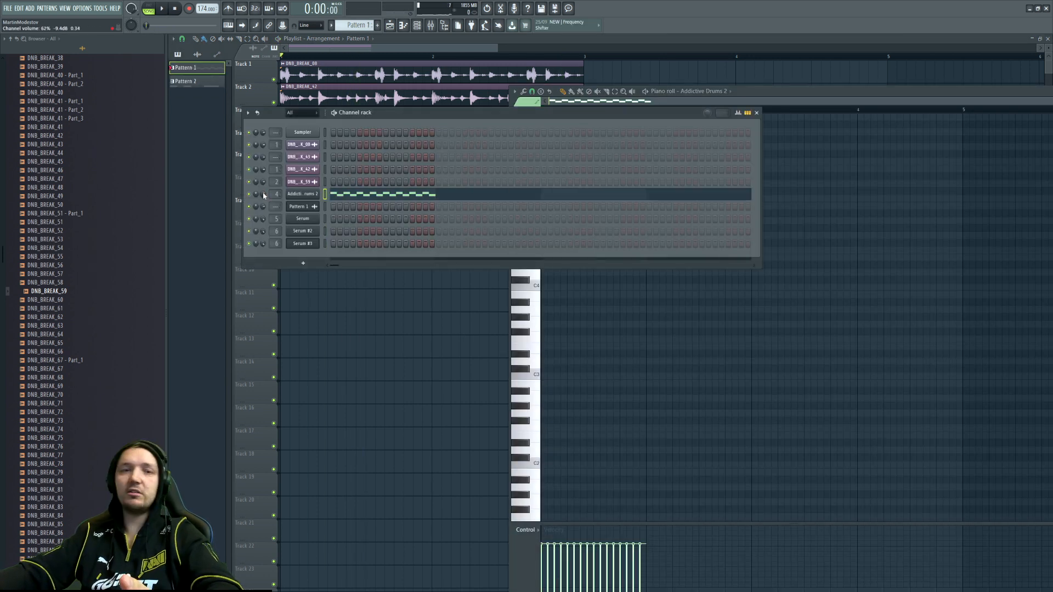
{"action": "left_click", "coordinate": [411, 340]}
{"action": "key", "text": "space"}
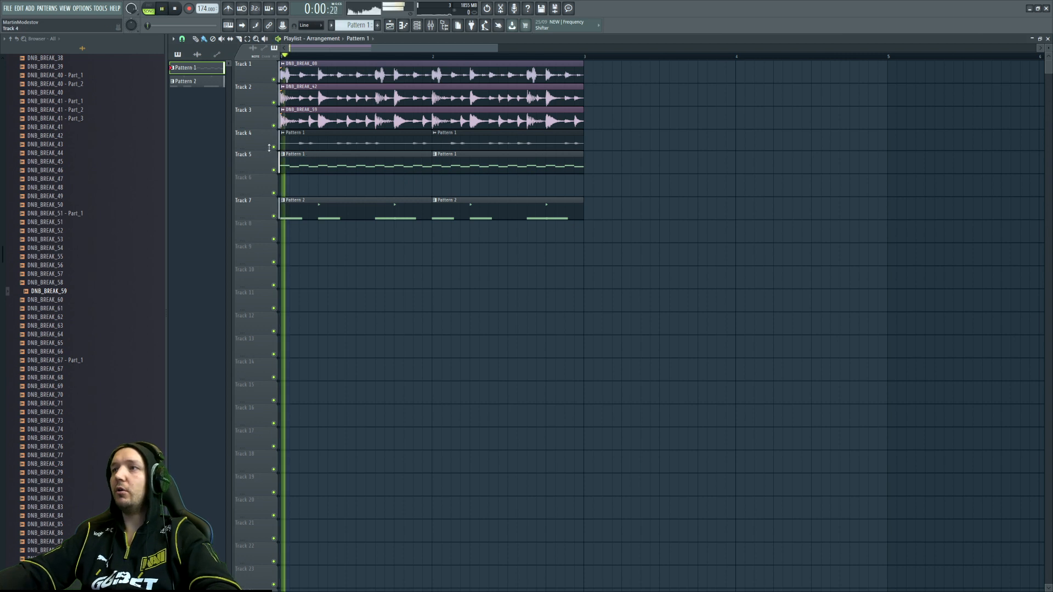
Compare the arrangement's sound with Track 4 muted and unmuted
{"action": "key", "text": "space"}
{"action": "left_click", "coordinate": [273, 147]}
{"action": "key", "text": "space"}
{"action": "key", "text": "space"}
{"action": "left_click", "coordinate": [273, 147]}
Readjust the Addictive Drums 2 channel volume from Pattern 1 and listen to the balance
{"action": "double_click", "coordinate": [321, 164]}
{"action": "left_click", "coordinate": [263, 199]}
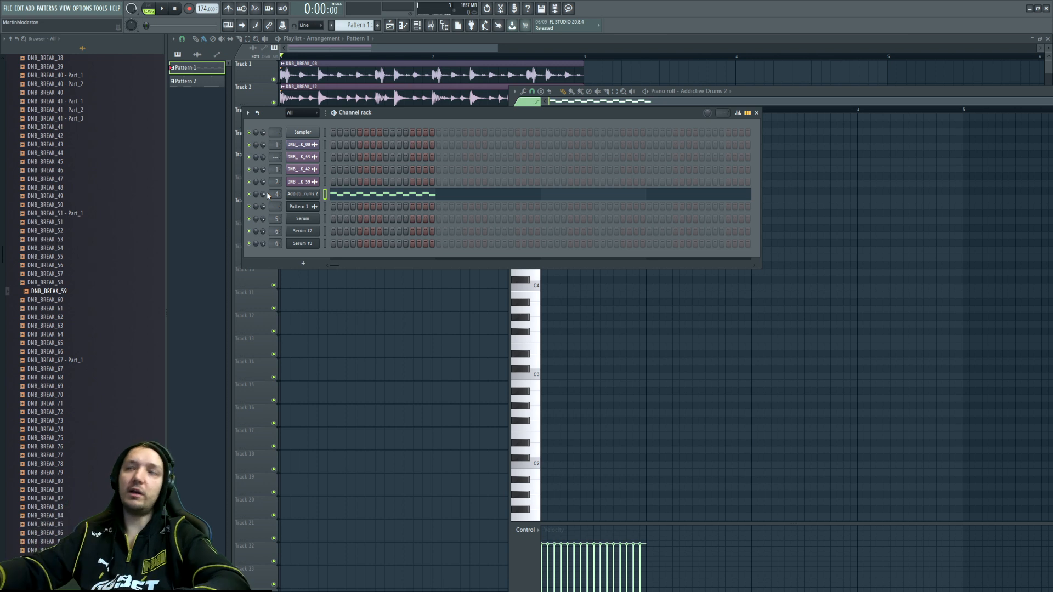
{"action": "key", "text": "space"}
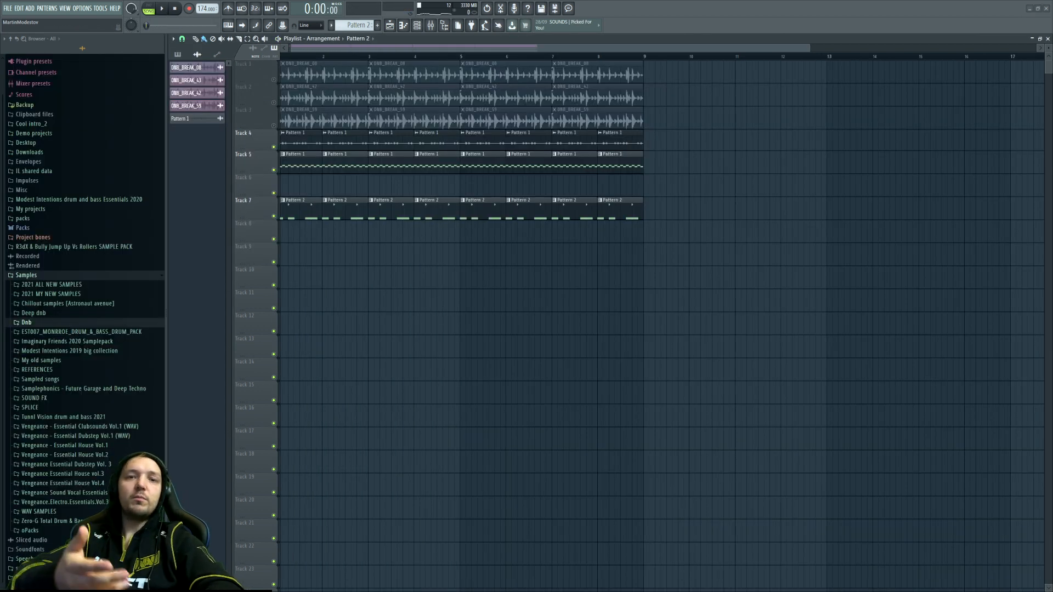
Delete all break clips from Tracks 1 to 3 and move the remaining pattern clips up three tracks
{"action": "left_click_drag", "start_coordinate": [716, 123], "coordinate": [277, 61]}
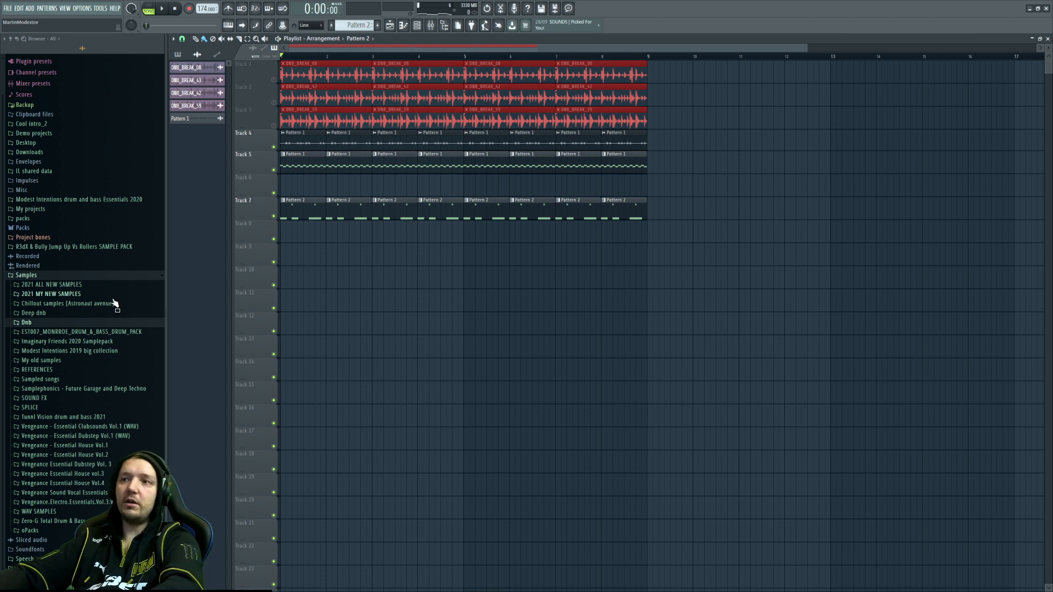
{"action": "key", "text": "Delete"}
{"action": "left_click_drag", "start_coordinate": [731, 108], "coordinate": [281, 146]}
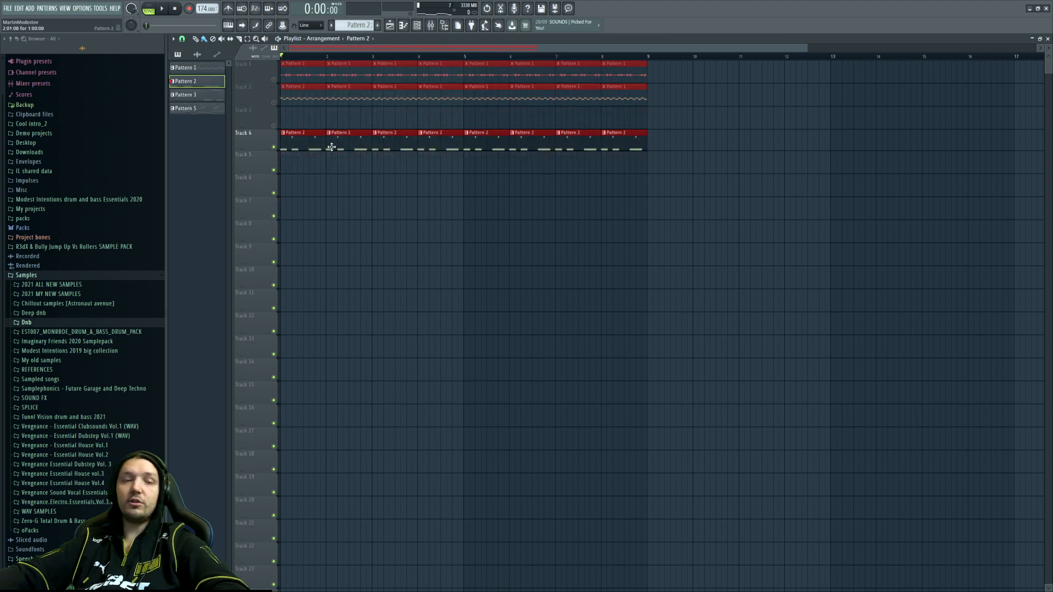
Unmute Tracks 1 and 2 and play the arrangement without the breaks
{"action": "left_click", "coordinate": [274, 80]}
{"action": "left_click", "coordinate": [274, 102]}
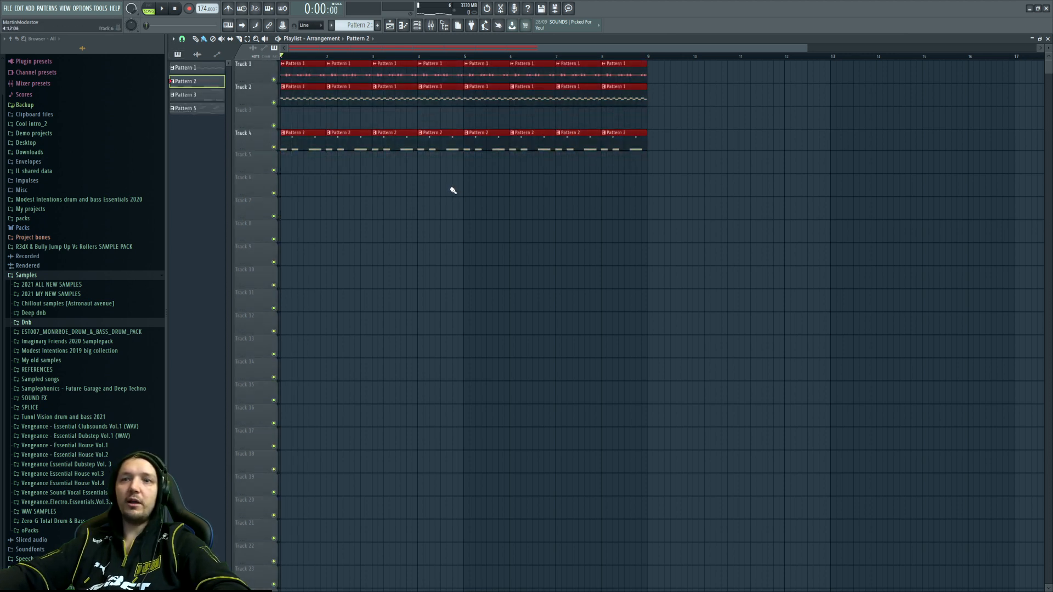
{"action": "key", "text": "space"}
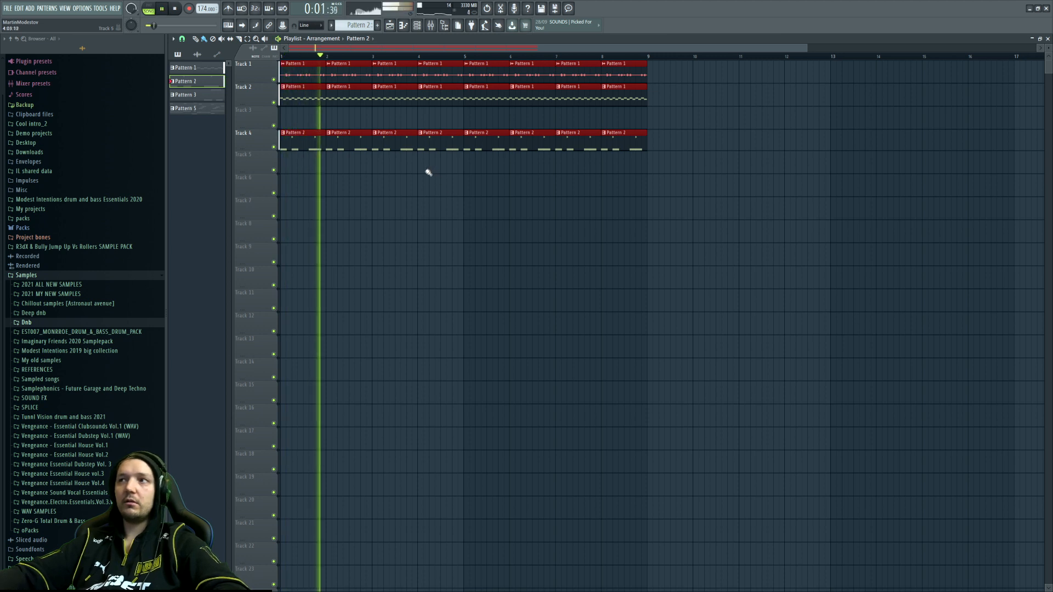
{"action": "key", "text": "space"}
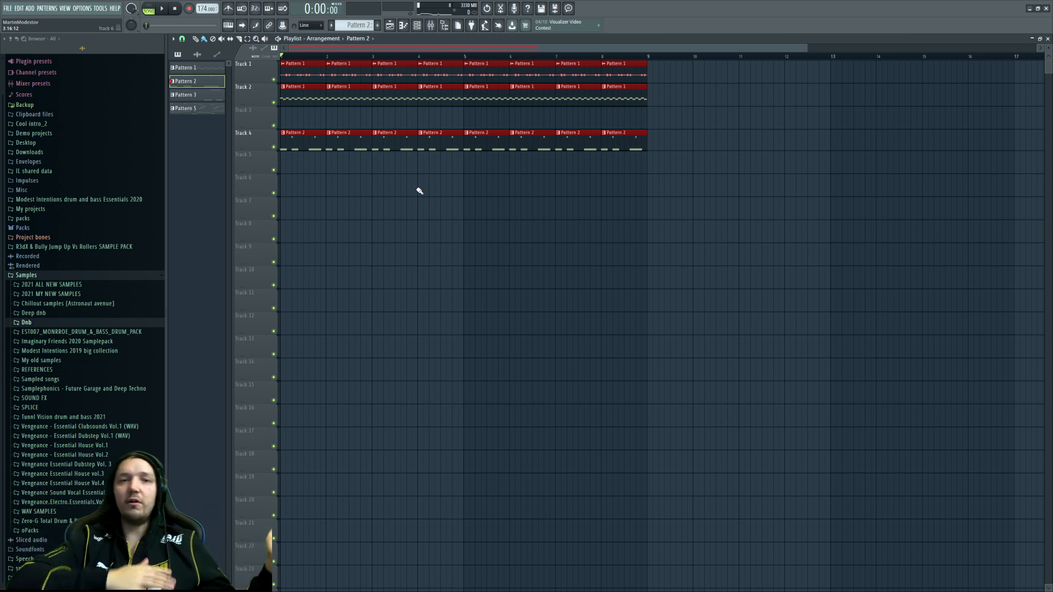
Move the row of kick and snare pattern clips from Track 4 up to Track 3 and play the arrangement briefly
{"action": "right_click", "coordinate": [531, 144]}
{"action": "key", "text": "ctrl+z"}
{"action": "left_click_drag", "start_coordinate": [709, 126], "coordinate": [296, 106]}
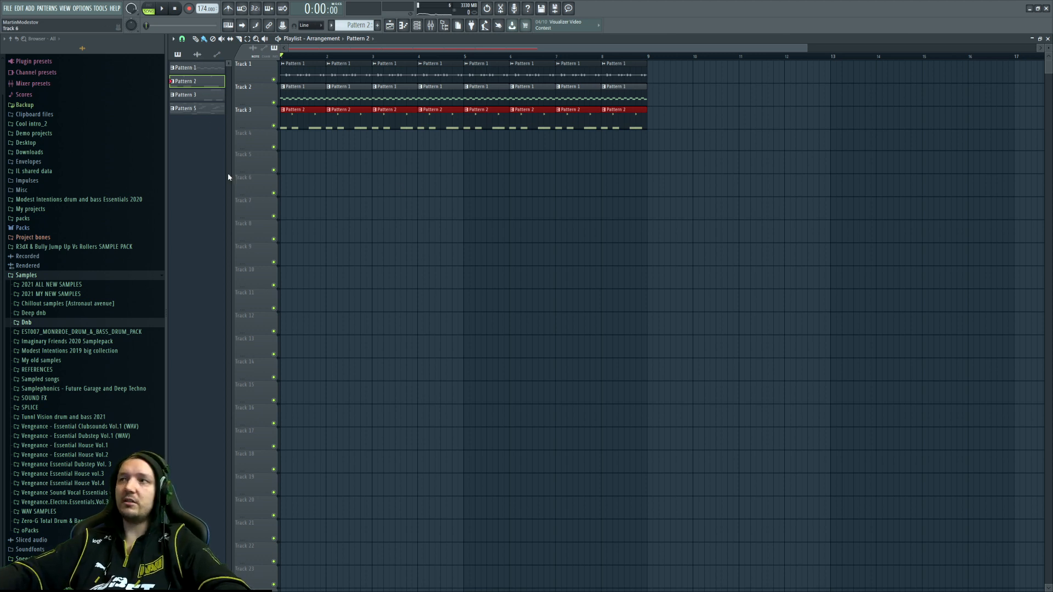
{"action": "key", "text": "space"}
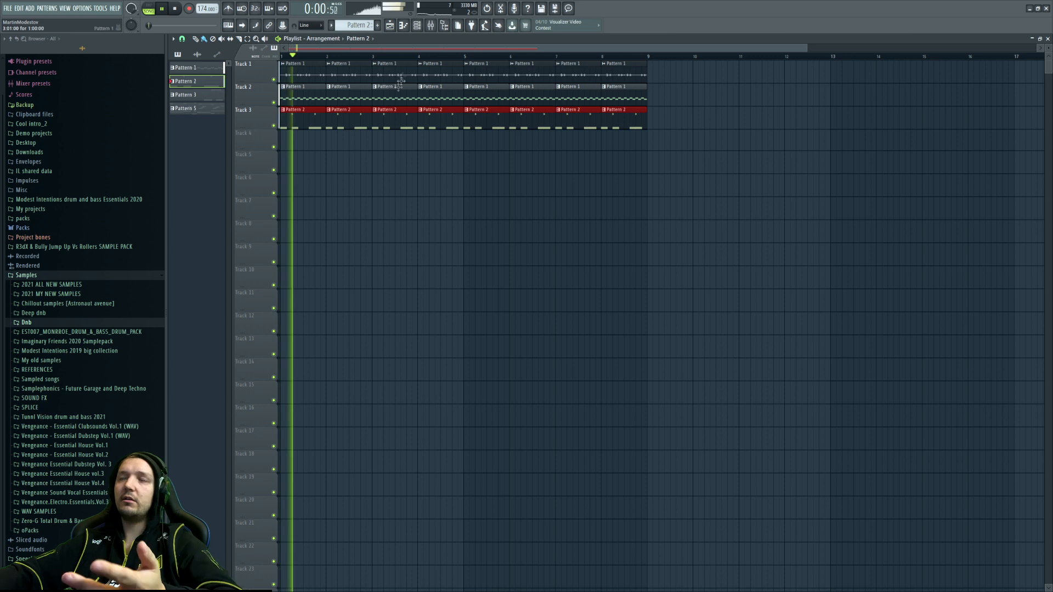
{"action": "key", "text": "space"}
Switch to the empty Pattern 8 and open the piano roll for the Massive channel
{"action": "left_click", "coordinate": [421, 25]}
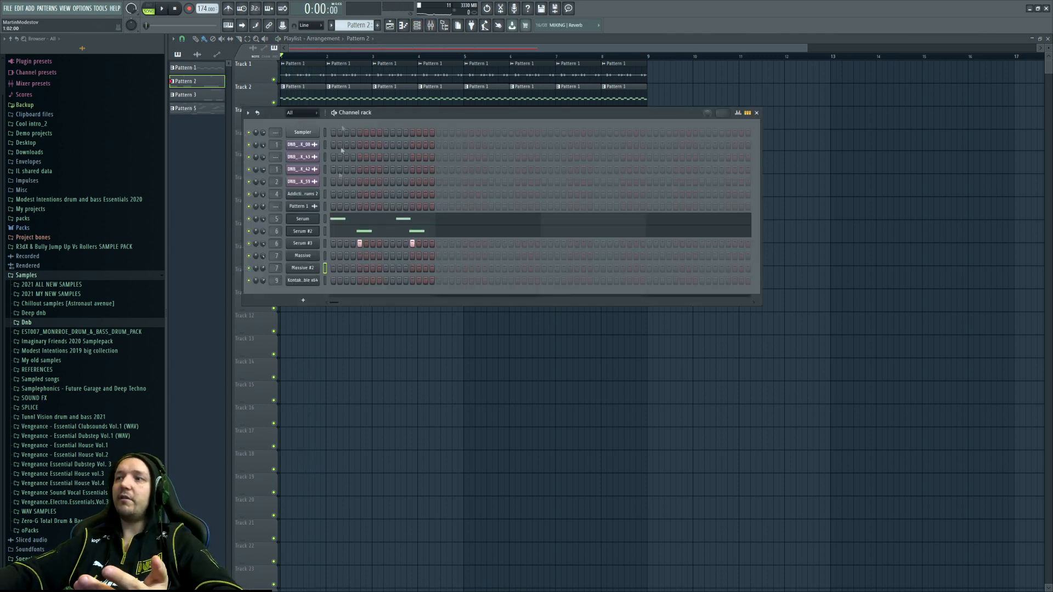
{"action": "scroll", "coordinate": [363, 27], "scroll_direction": "up", "scroll_amount": 6}
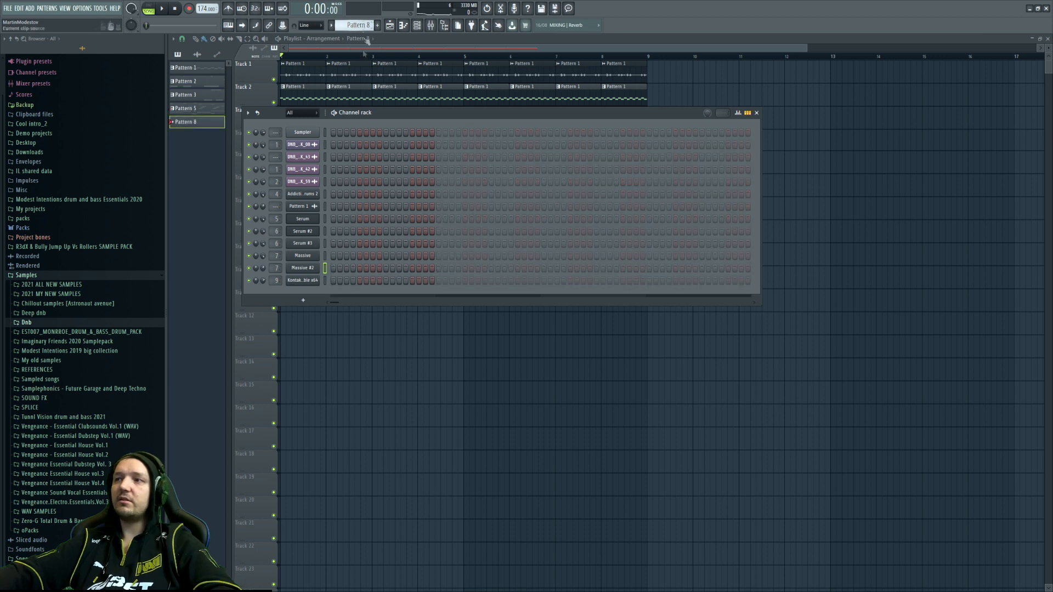
{"action": "left_click", "coordinate": [310, 232]}
{"action": "left_click", "coordinate": [302, 258]}
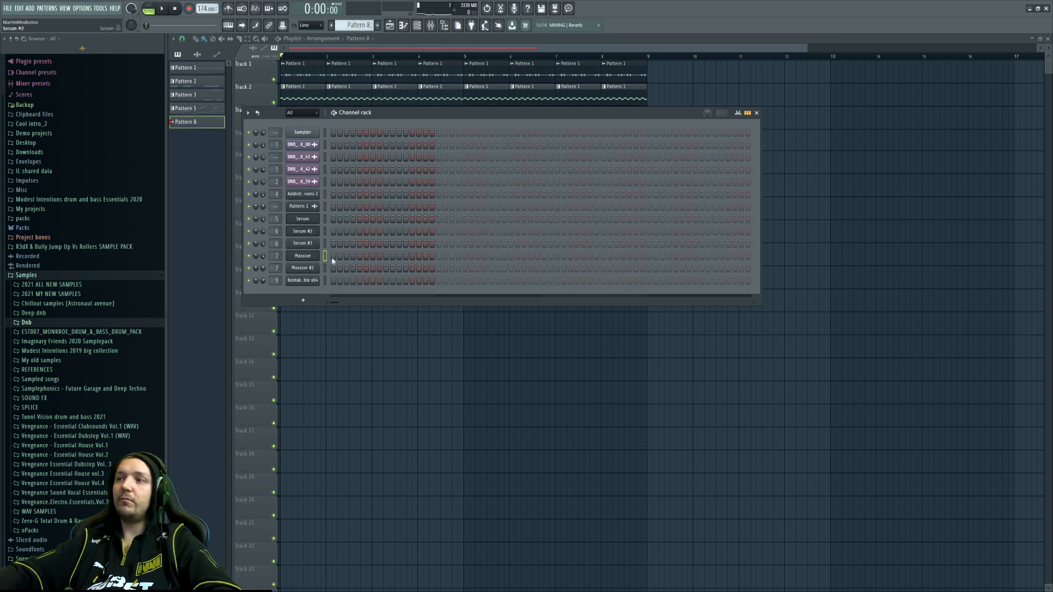
{"action": "key", "text": "F7"}
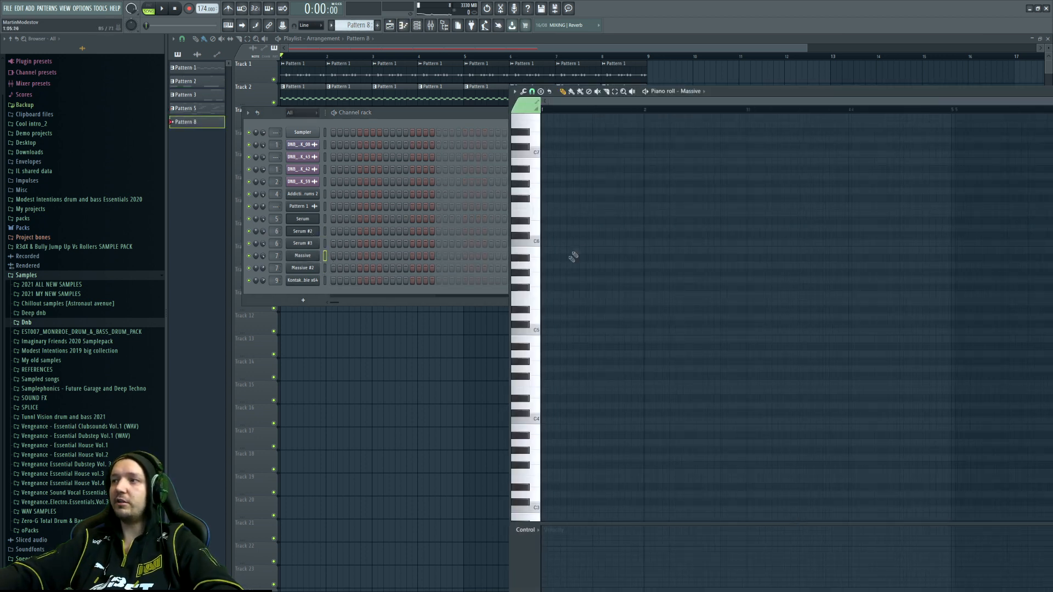
Audition D4 and neighbouring keys on the Massive channel, alone and over the playing drum arrangement
{"action": "scroll", "coordinate": [548, 274], "scroll_direction": "down", "scroll_amount": 3}
{"action": "left_click", "coordinate": [535, 308]}
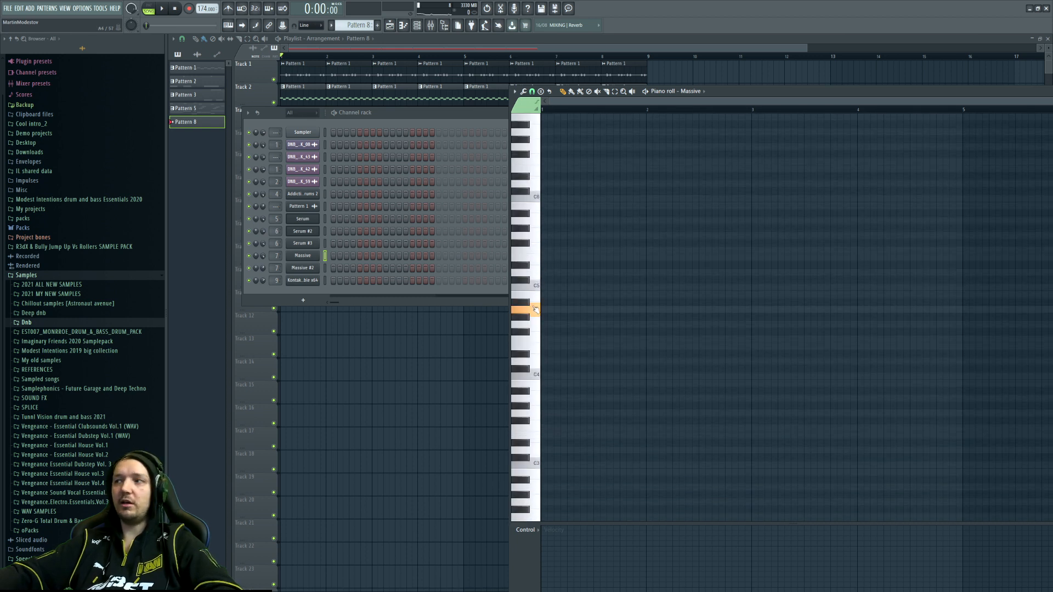
{"action": "left_click", "coordinate": [533, 361]}
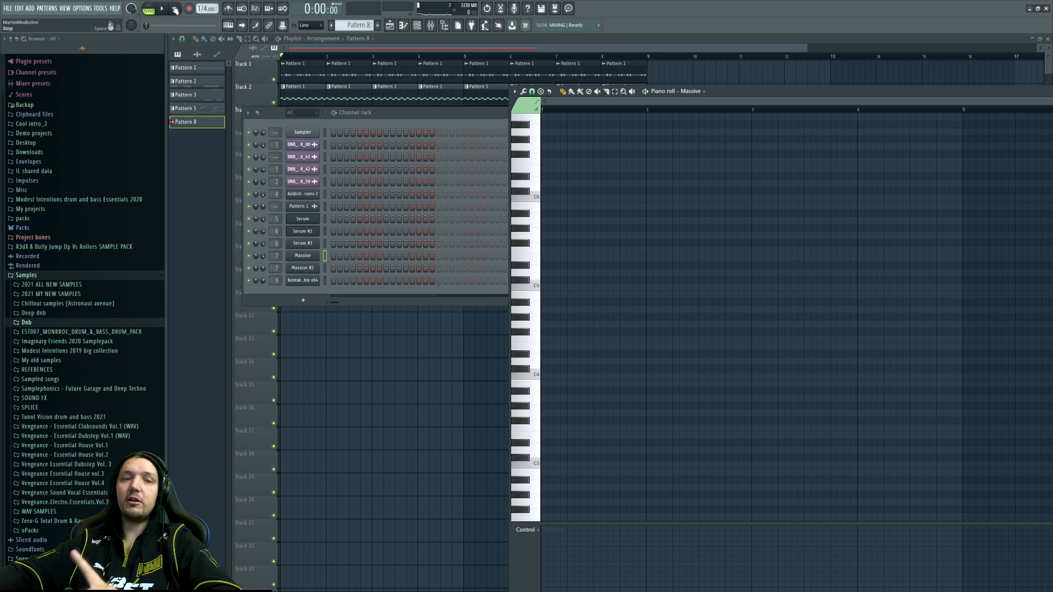
{"action": "left_click", "coordinate": [161, 9]}
{"action": "left_click", "coordinate": [539, 363]}
{"action": "left_click", "coordinate": [525, 354]}
{"action": "left_click", "coordinate": [534, 363]}
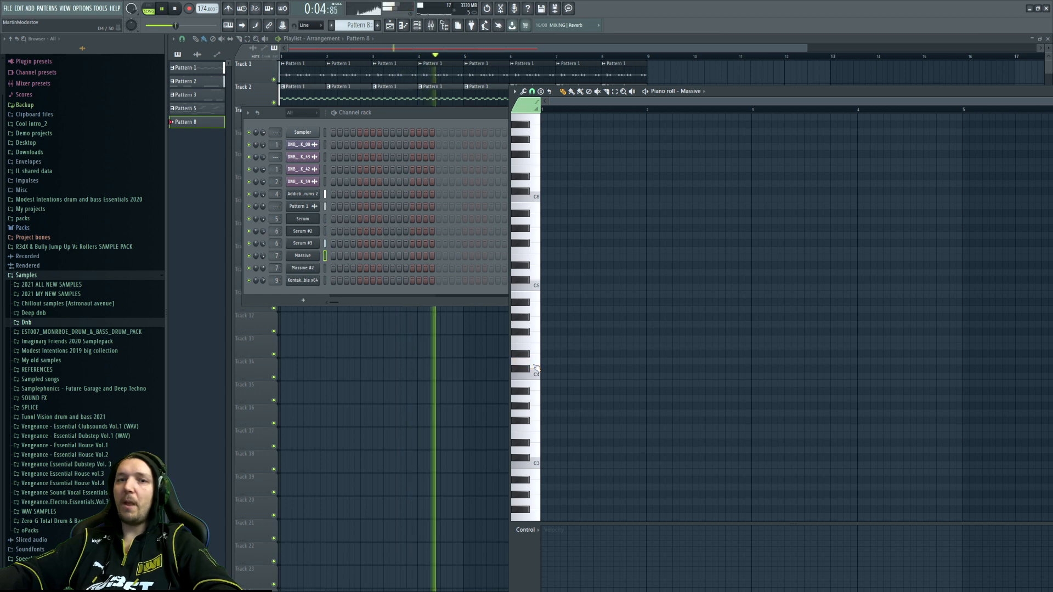
{"action": "left_click", "coordinate": [527, 356]}
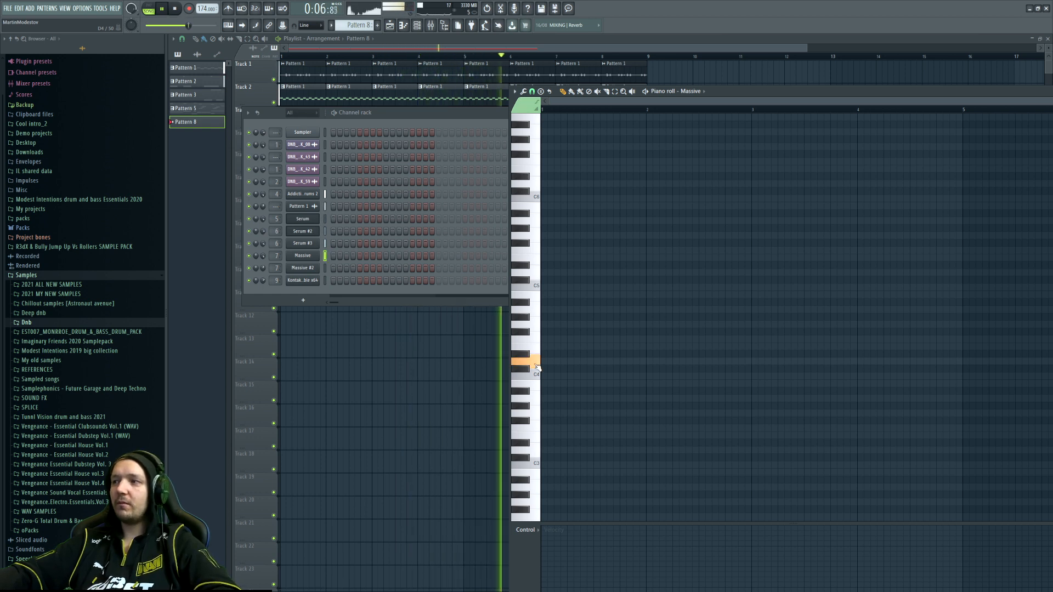
{"action": "left_click", "coordinate": [534, 362]}
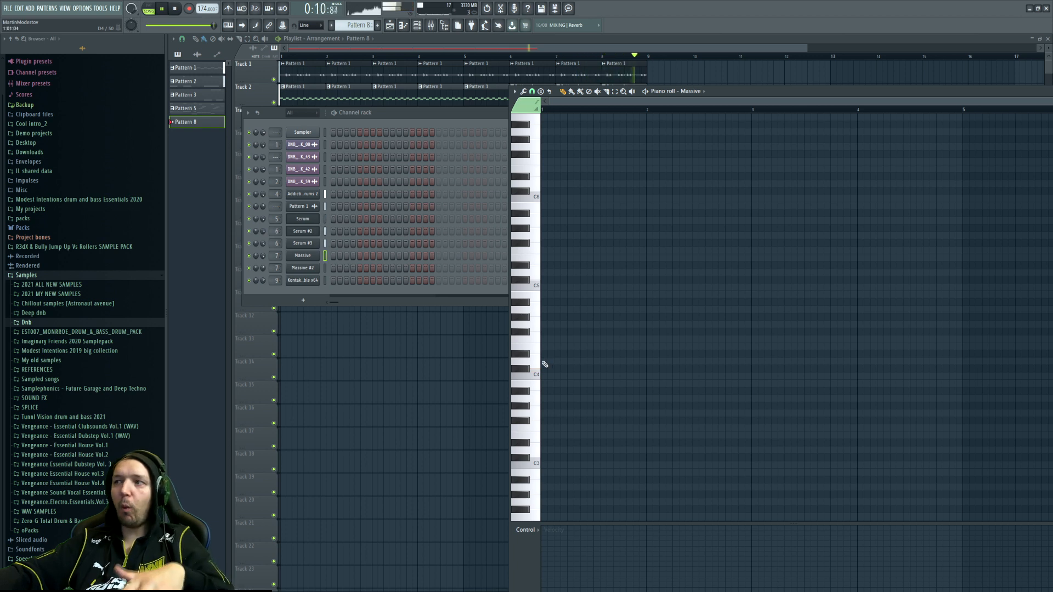
{"action": "key", "text": "space"}
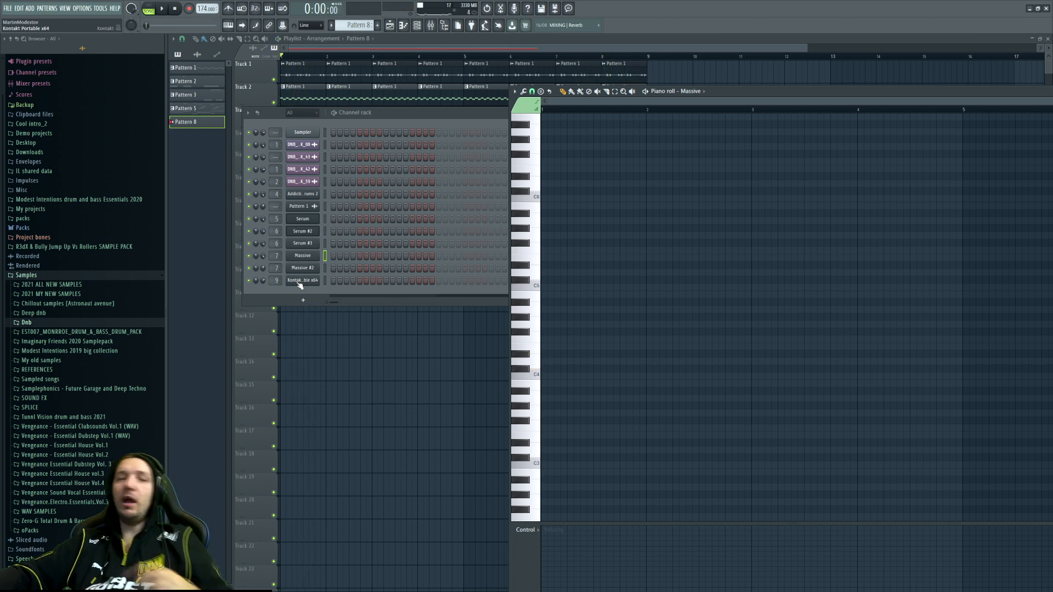